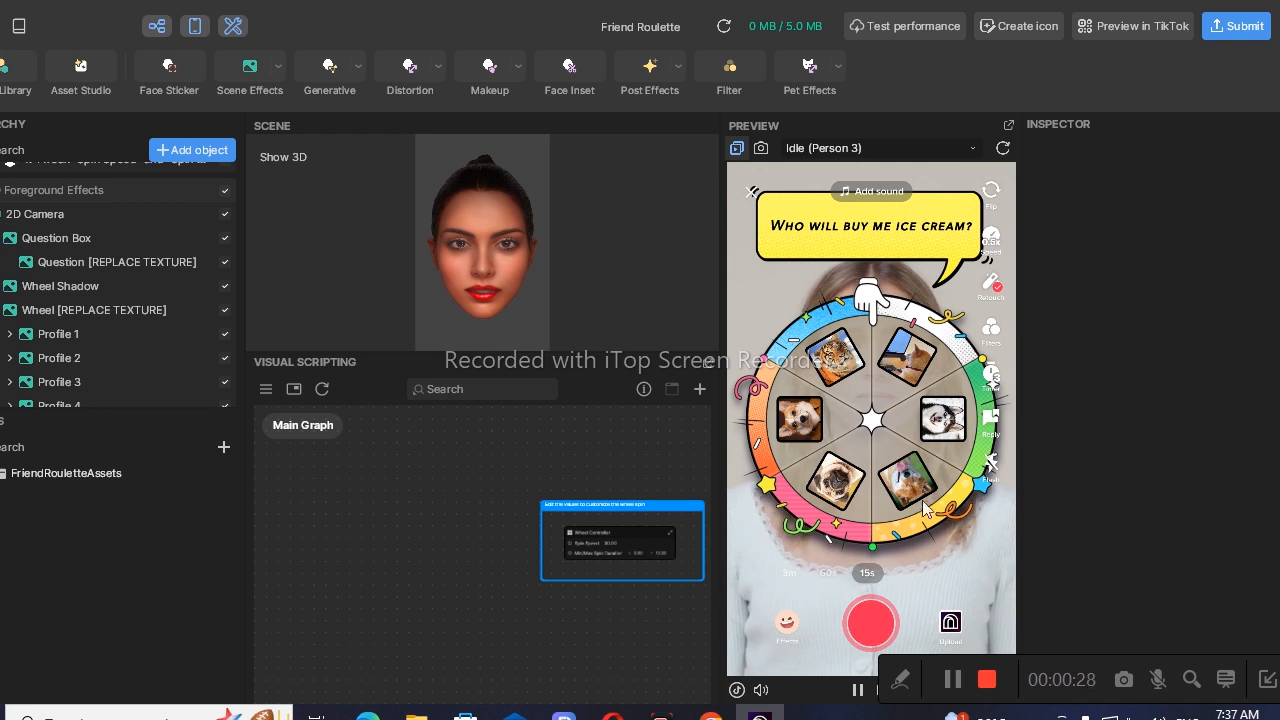
drag(1038, 657, 113, 710)
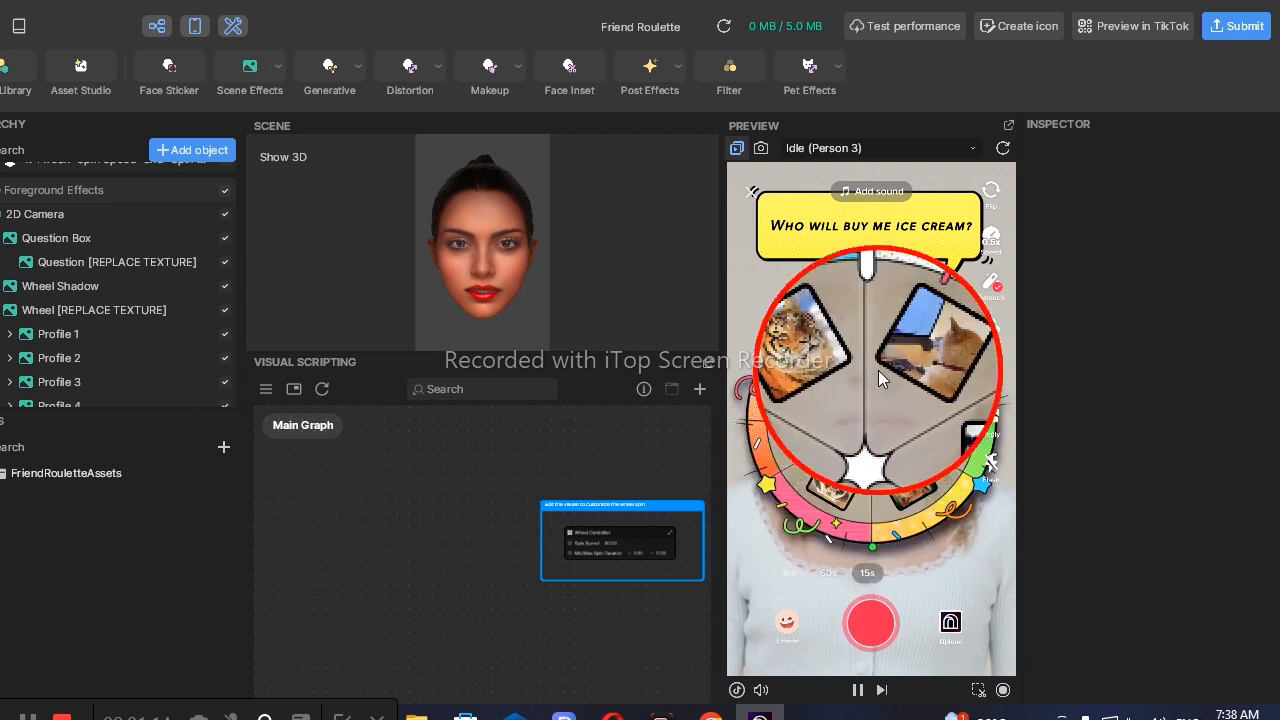
Step: Dismiss the low disk space notice and close the PC Repair program window, leaving PC Repair running in the background
mouse_move(785, 35)
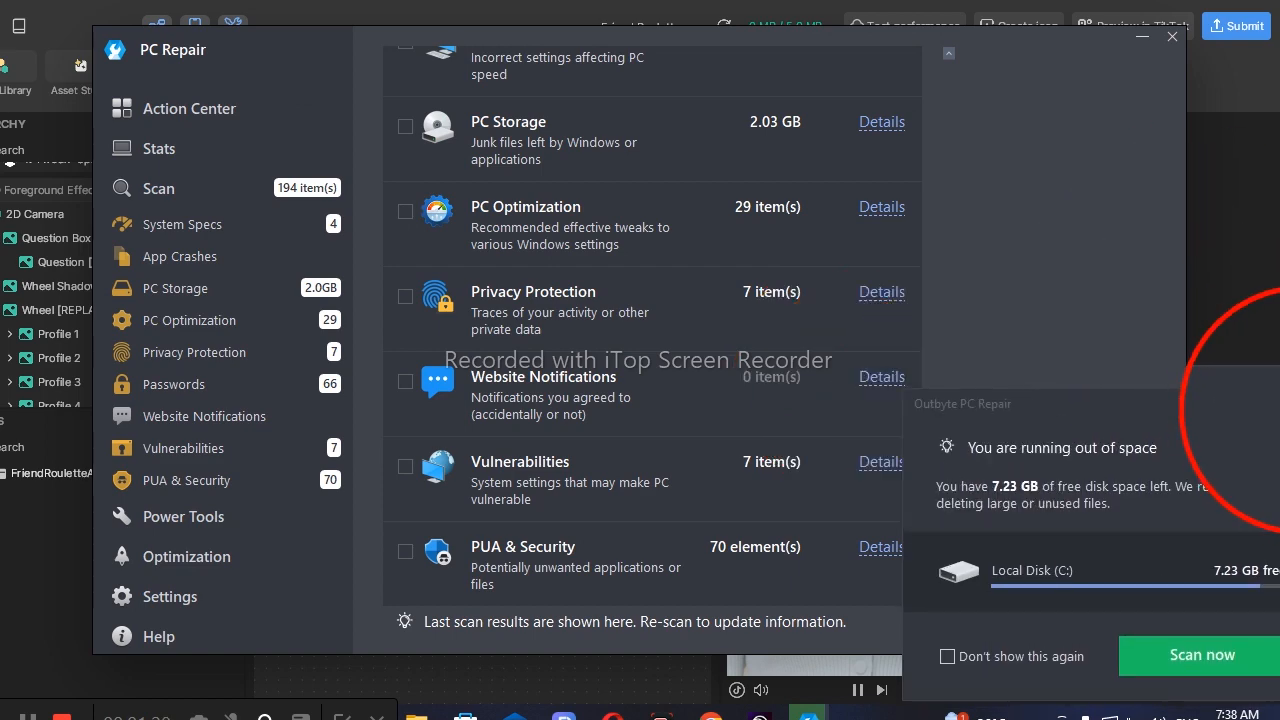
click(1279, 408)
click(1171, 39)
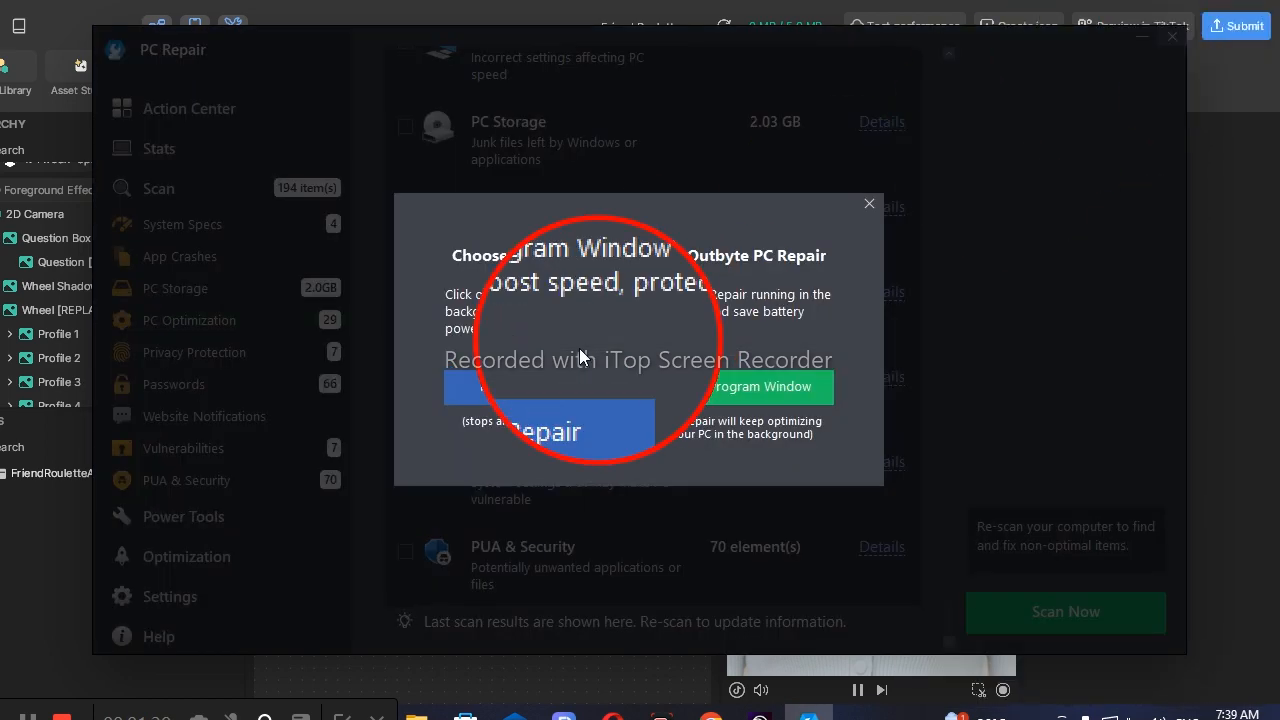
click(877, 202)
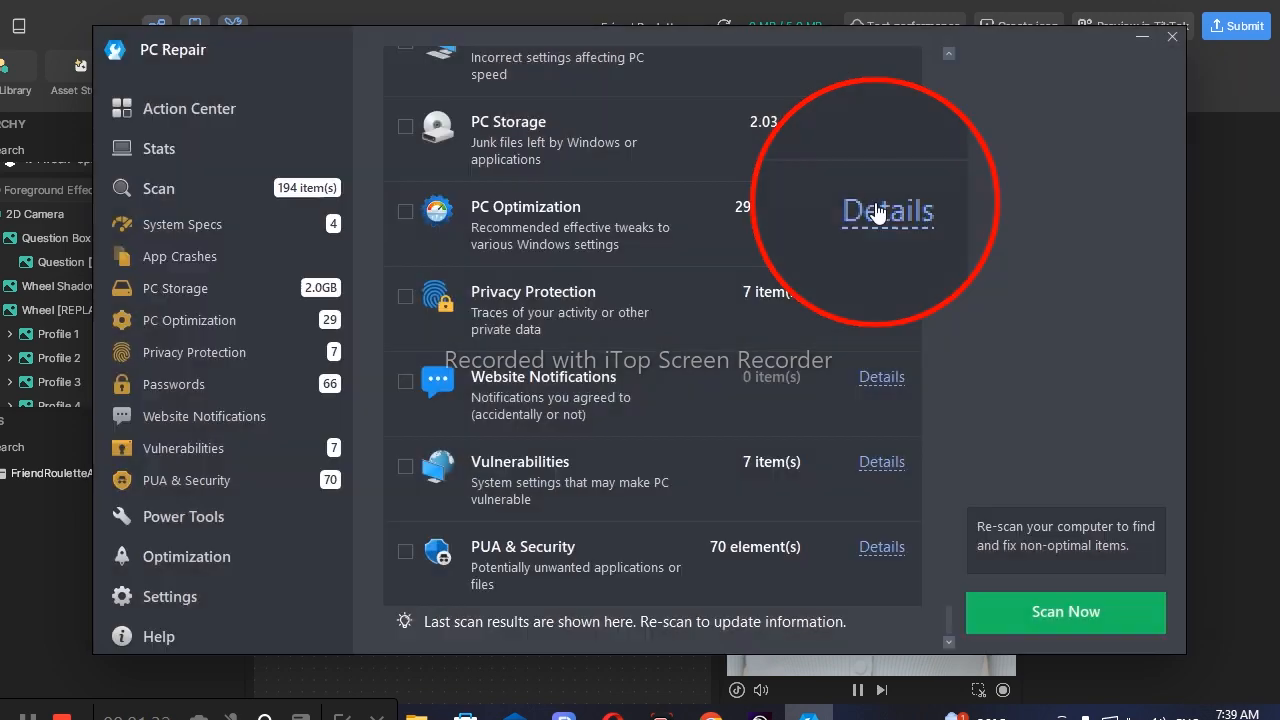
click(1169, 38)
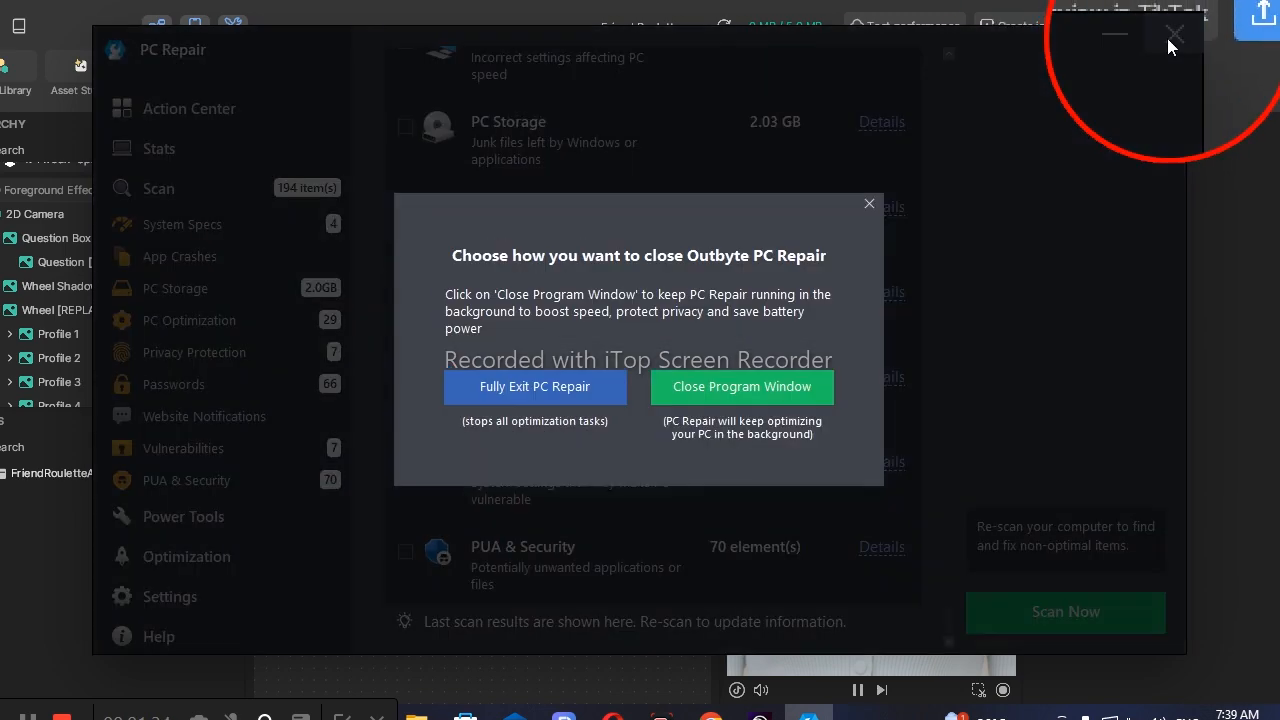
click(782, 374)
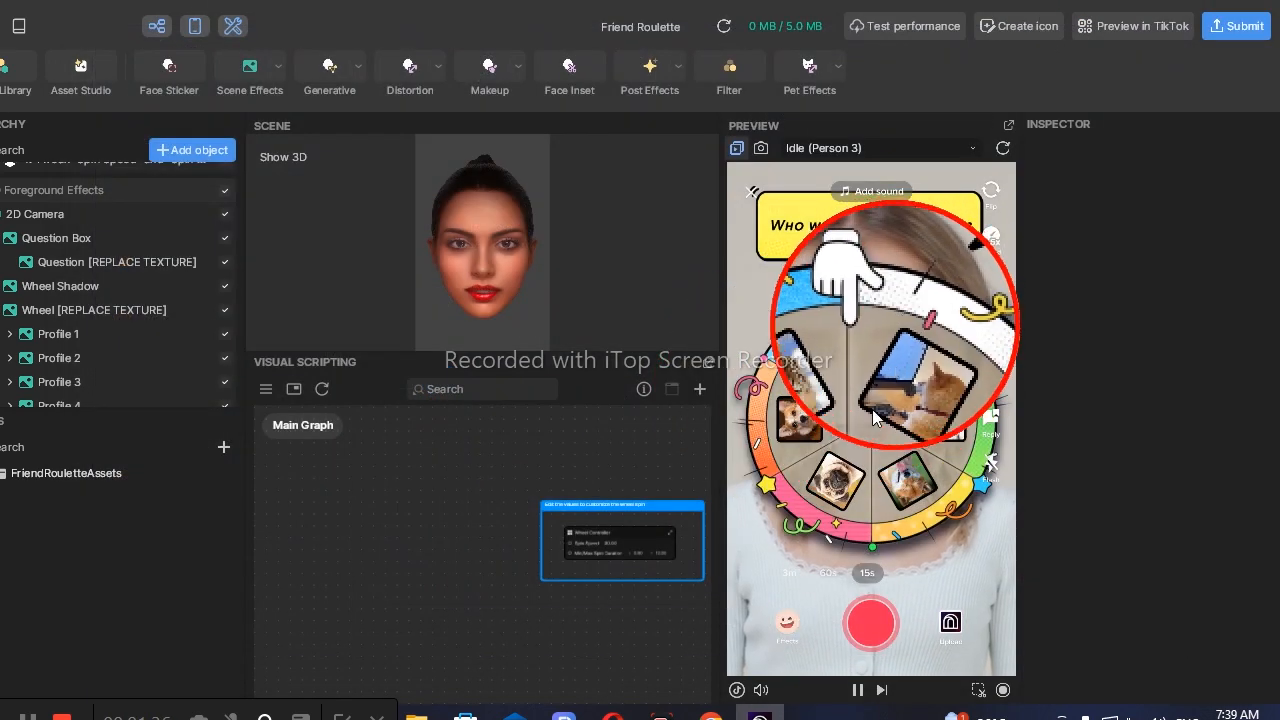
click(265, 714)
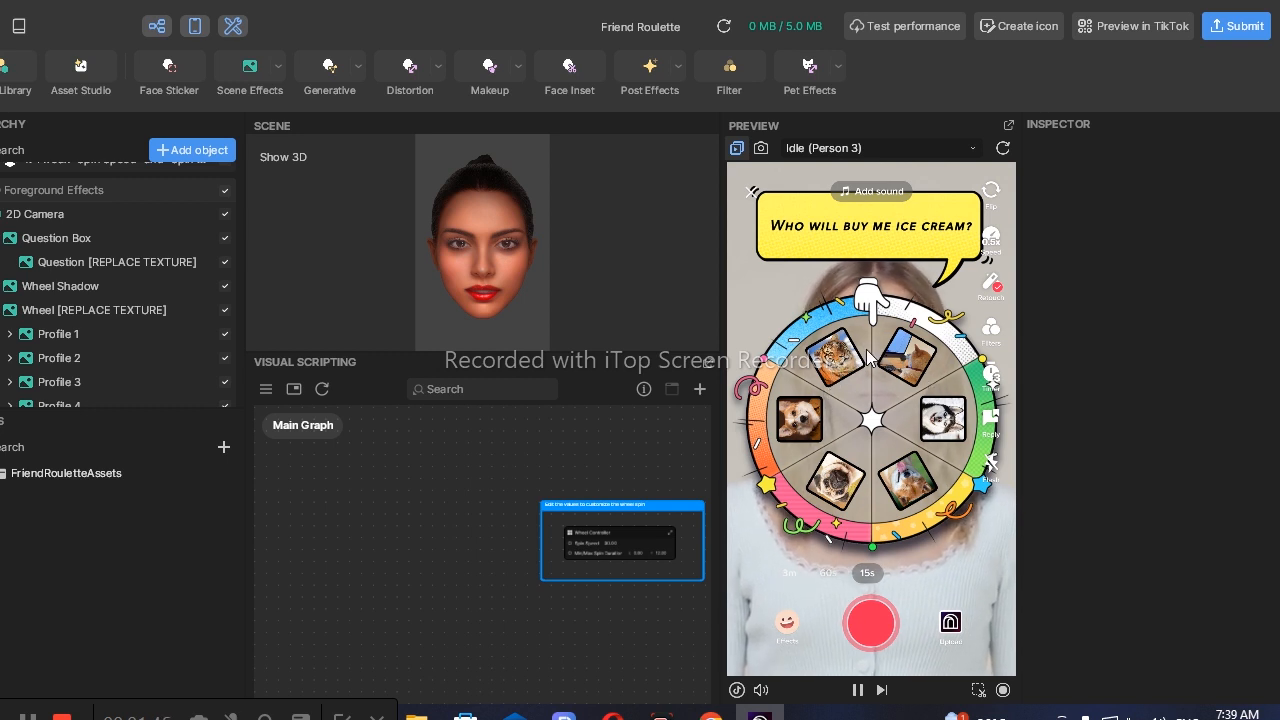
Step: Examine the roulette's object hierarchy and inspect the Profile 2, Pointer and Wheel objects in the scene
scroll(125, 348, down, 2)
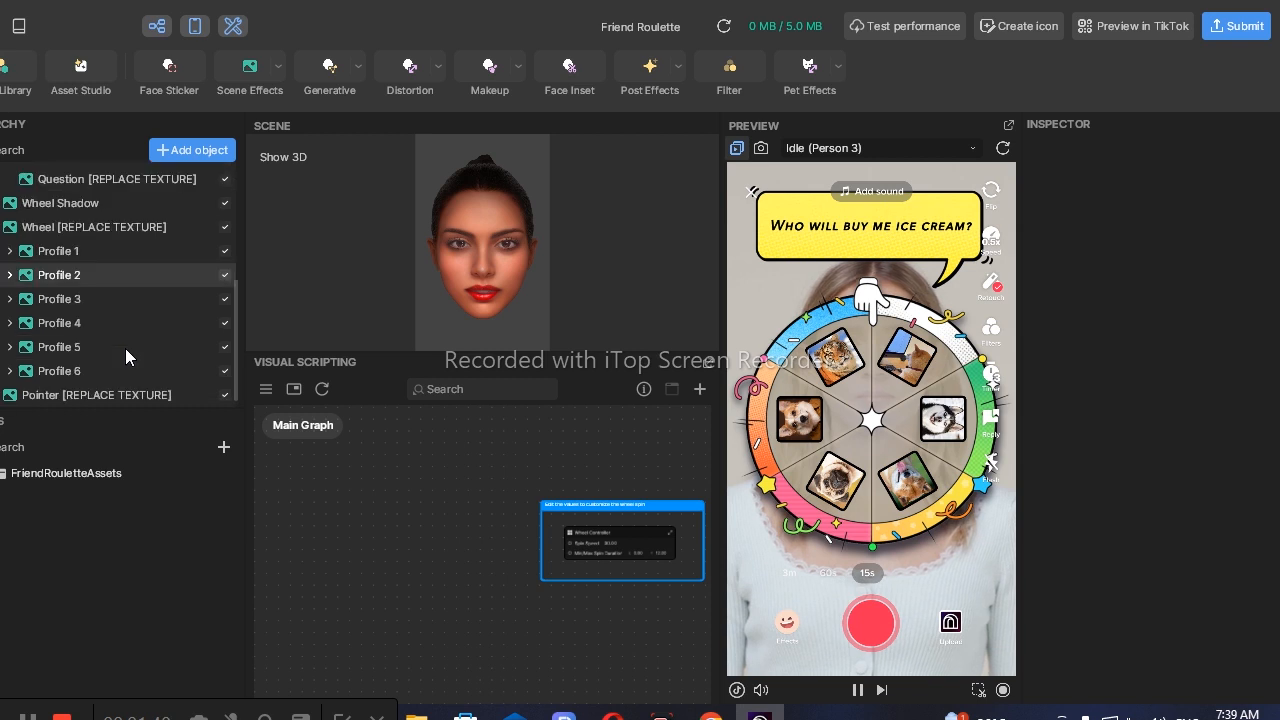
click(164, 271)
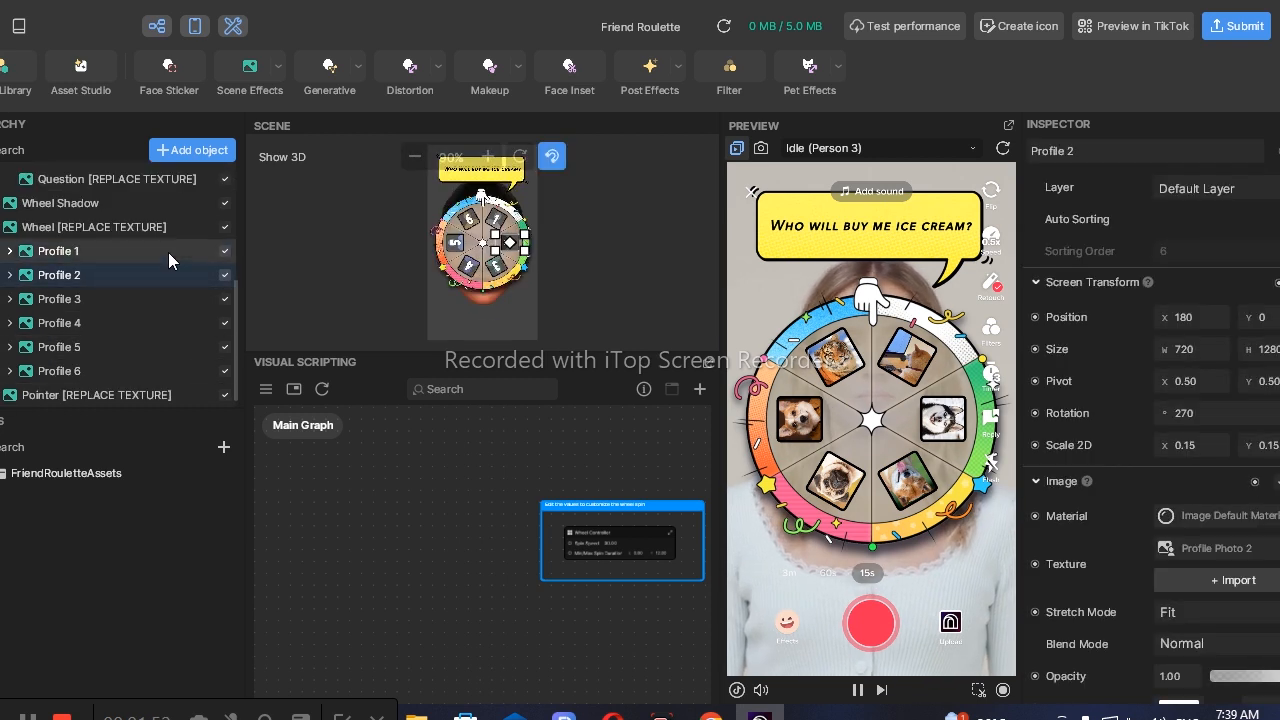
scroll(127, 265, up, 5)
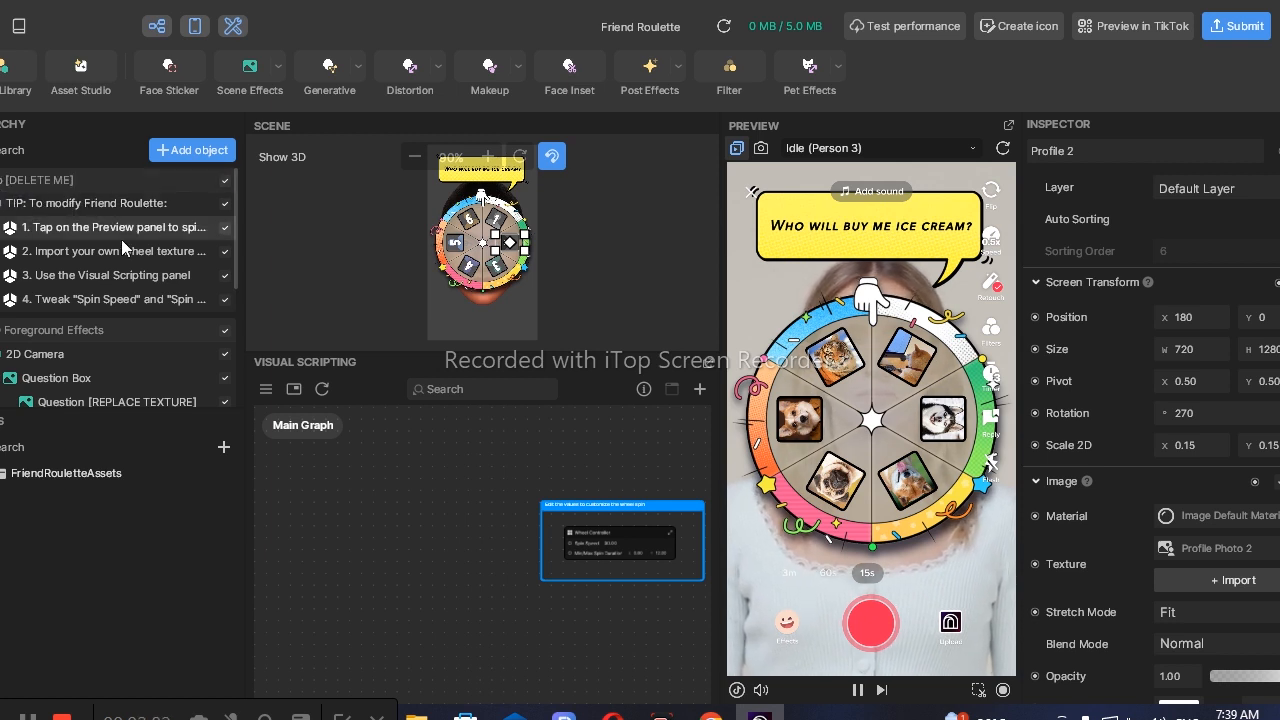
scroll(121, 242, down, 3)
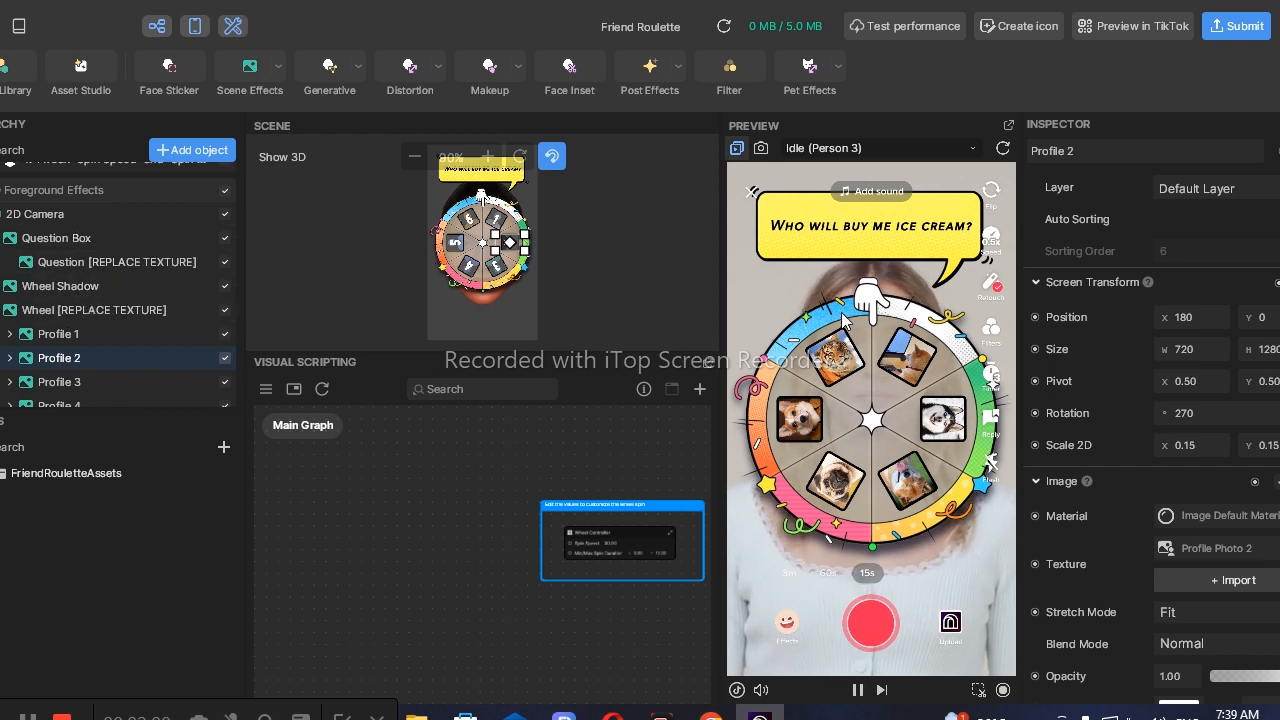
click(481, 196)
drag(559, 231, 527, 230)
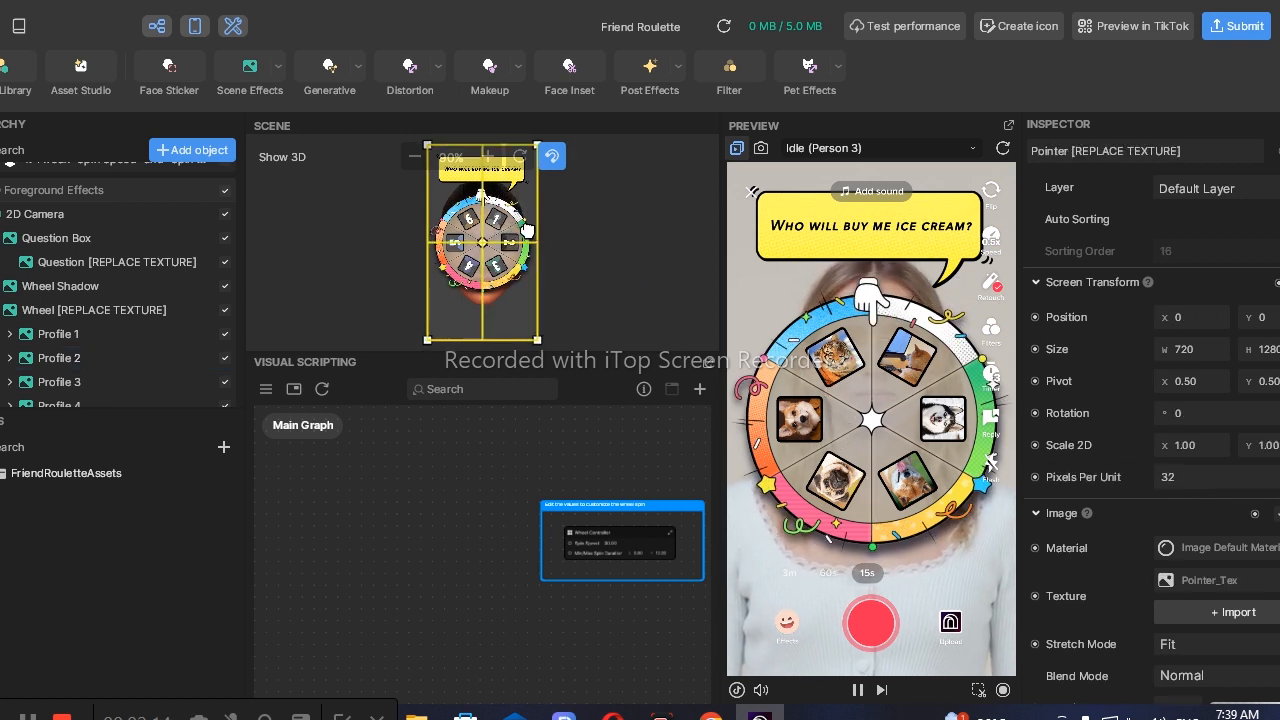
click(105, 309)
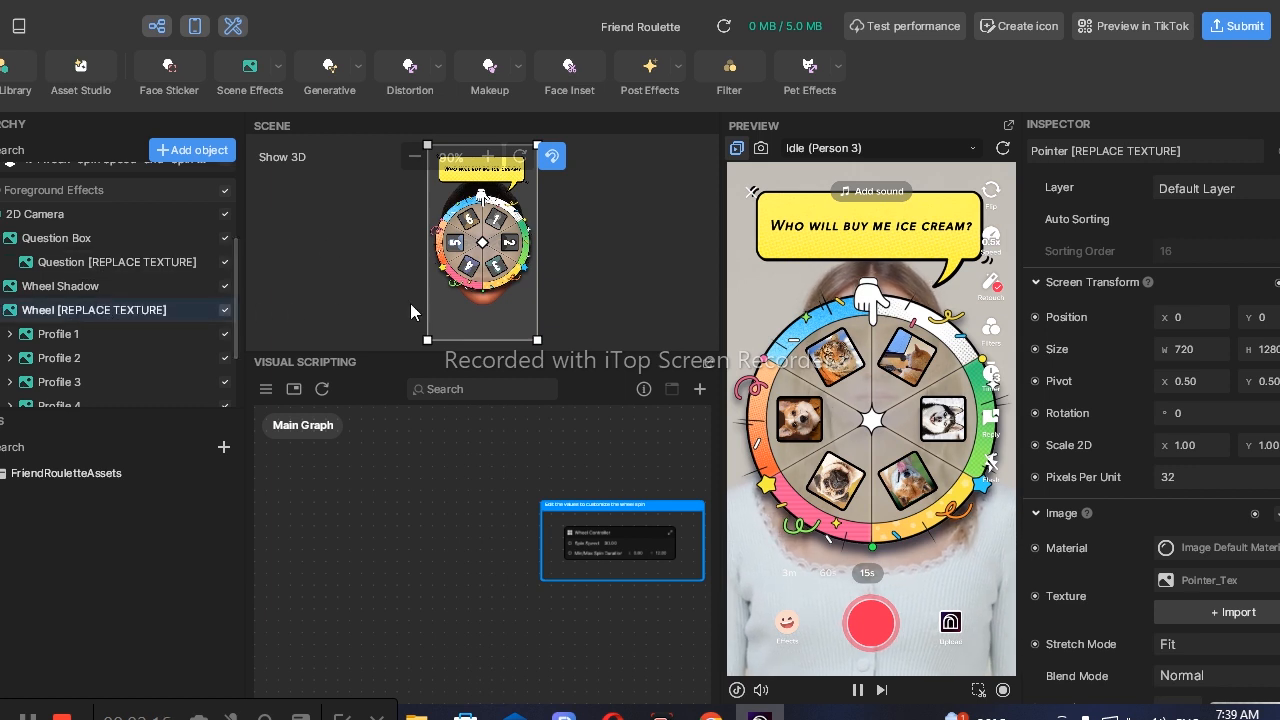
mouse_move(484, 272)
mouse_down()
mouse_move(515, 275)
mouse_move(481, 273)
mouse_up()
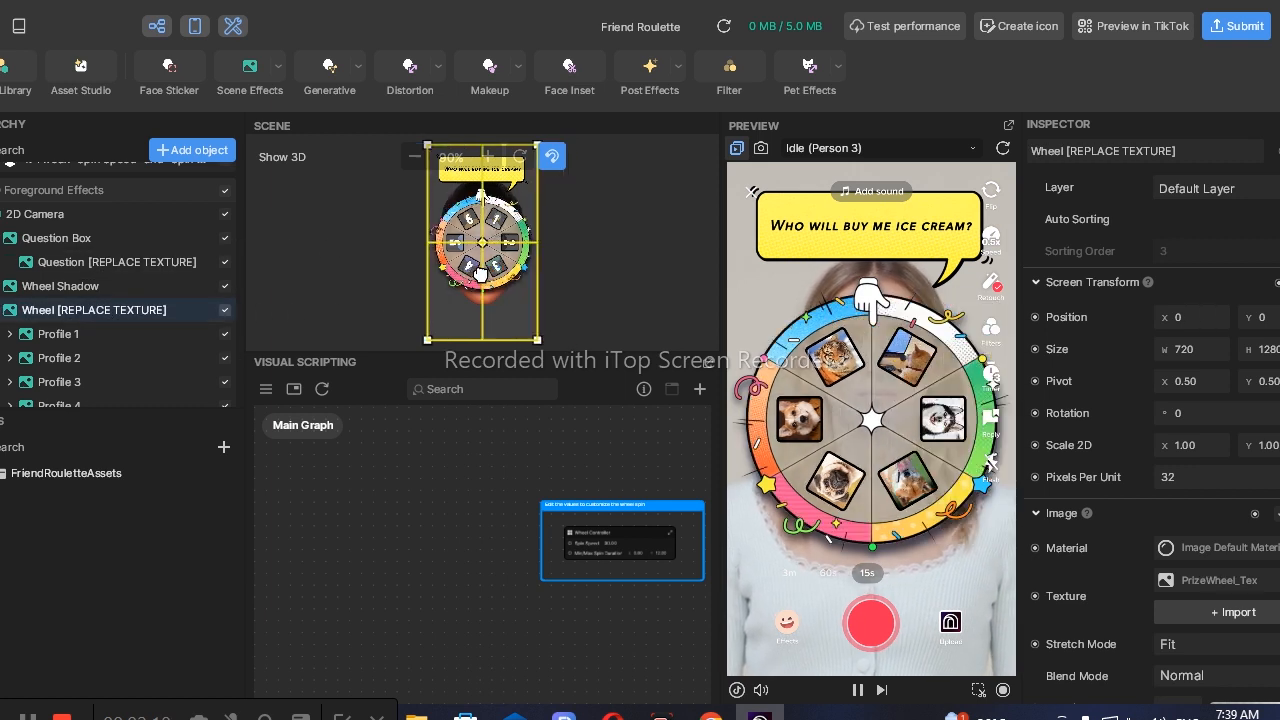
Step: Replace Profile 1's texture with the image "images (2)" imported from the youtube folder on Local Disk (E:)
click(95, 333)
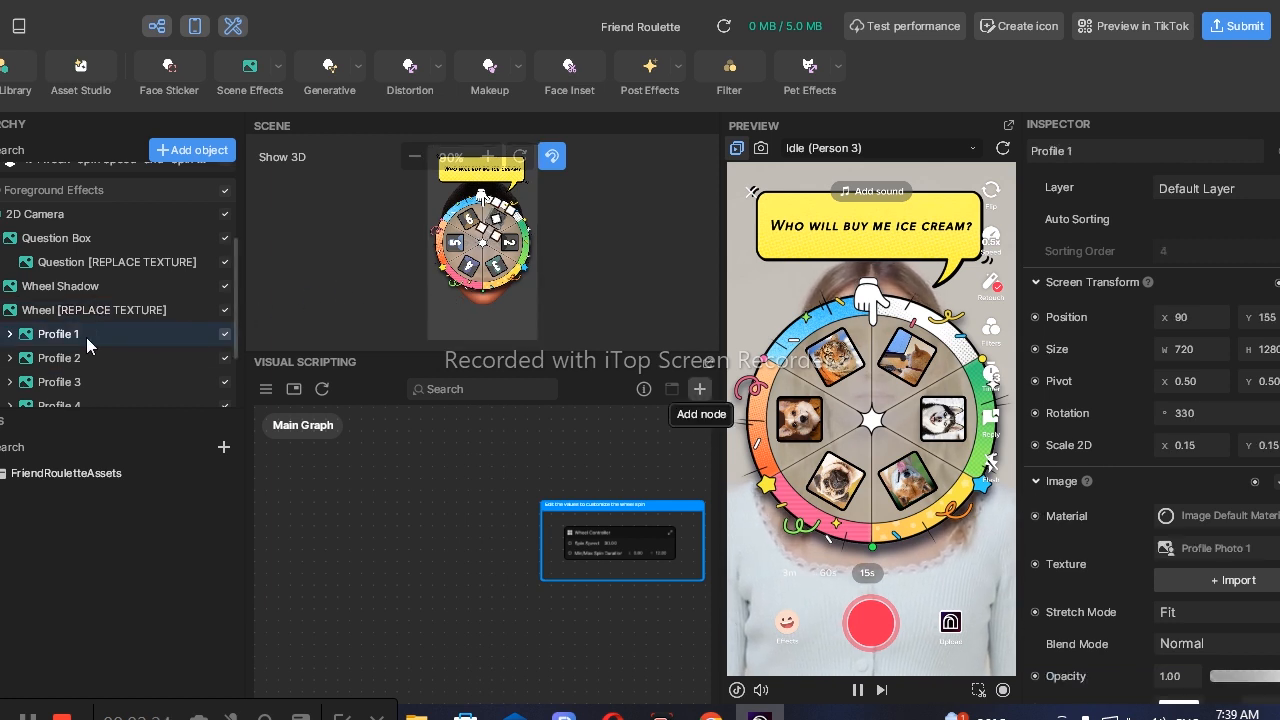
click(1265, 585)
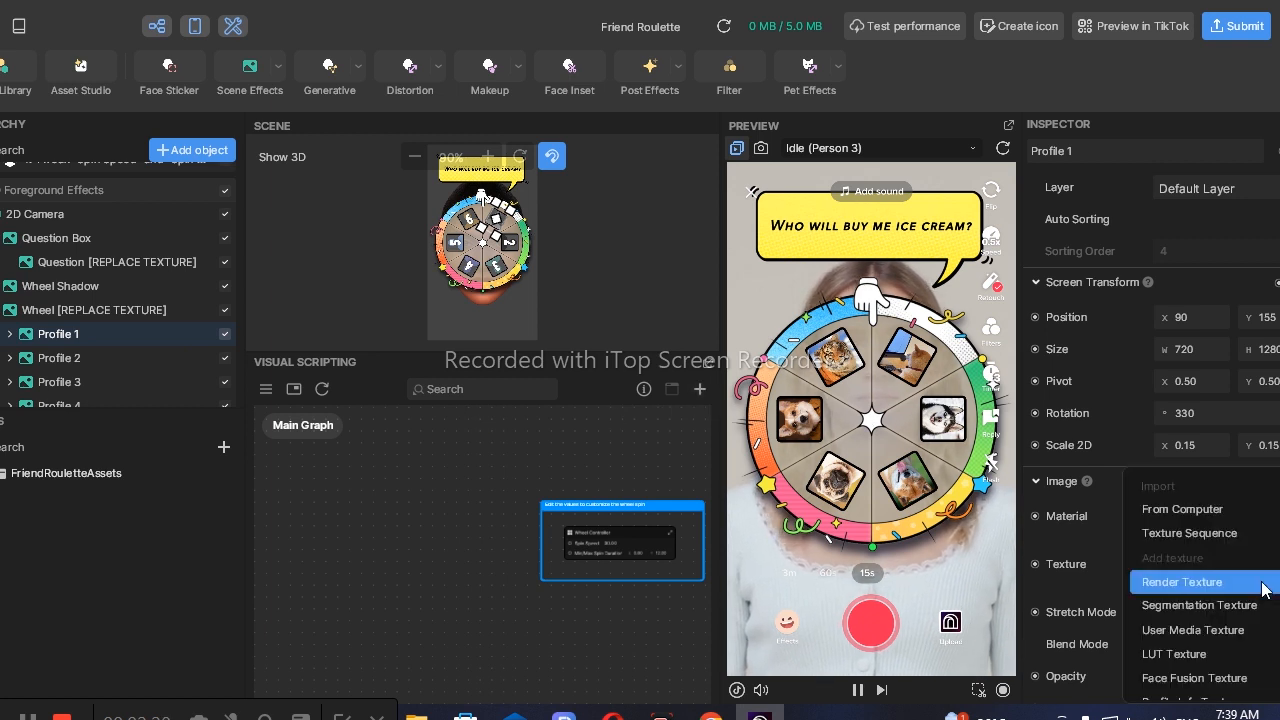
click(1216, 513)
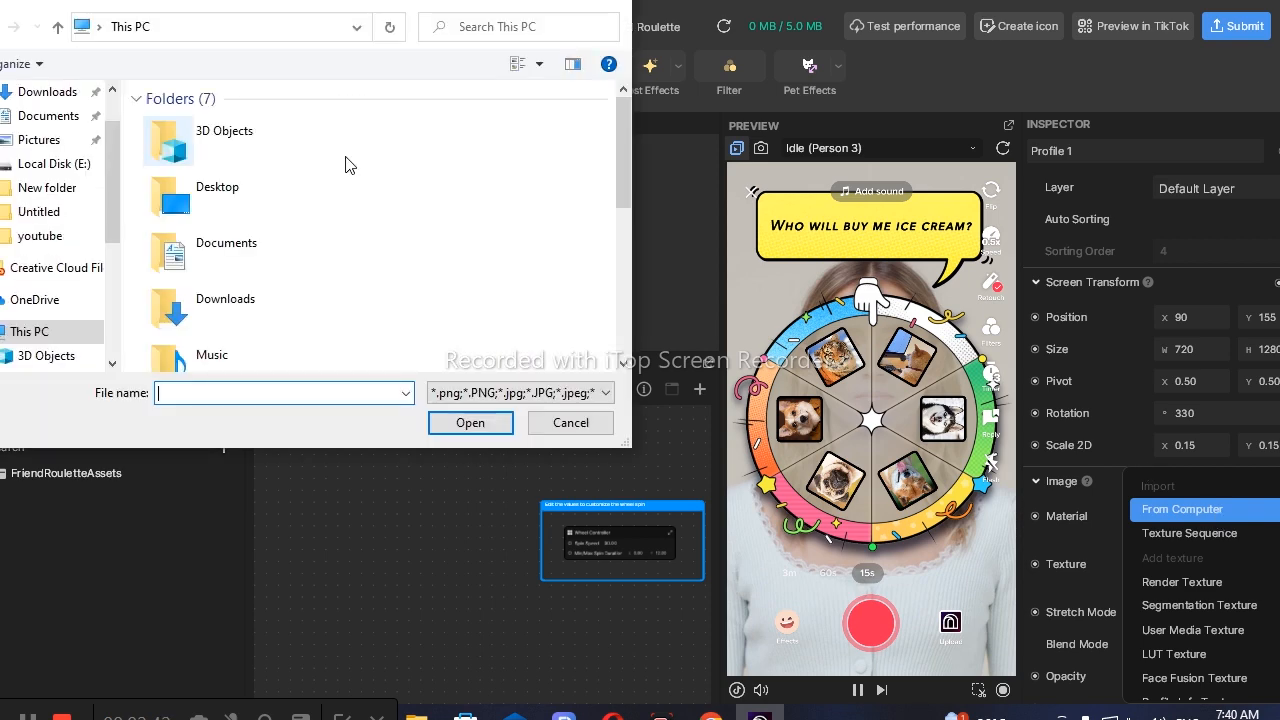
scroll(66, 352, down, 4)
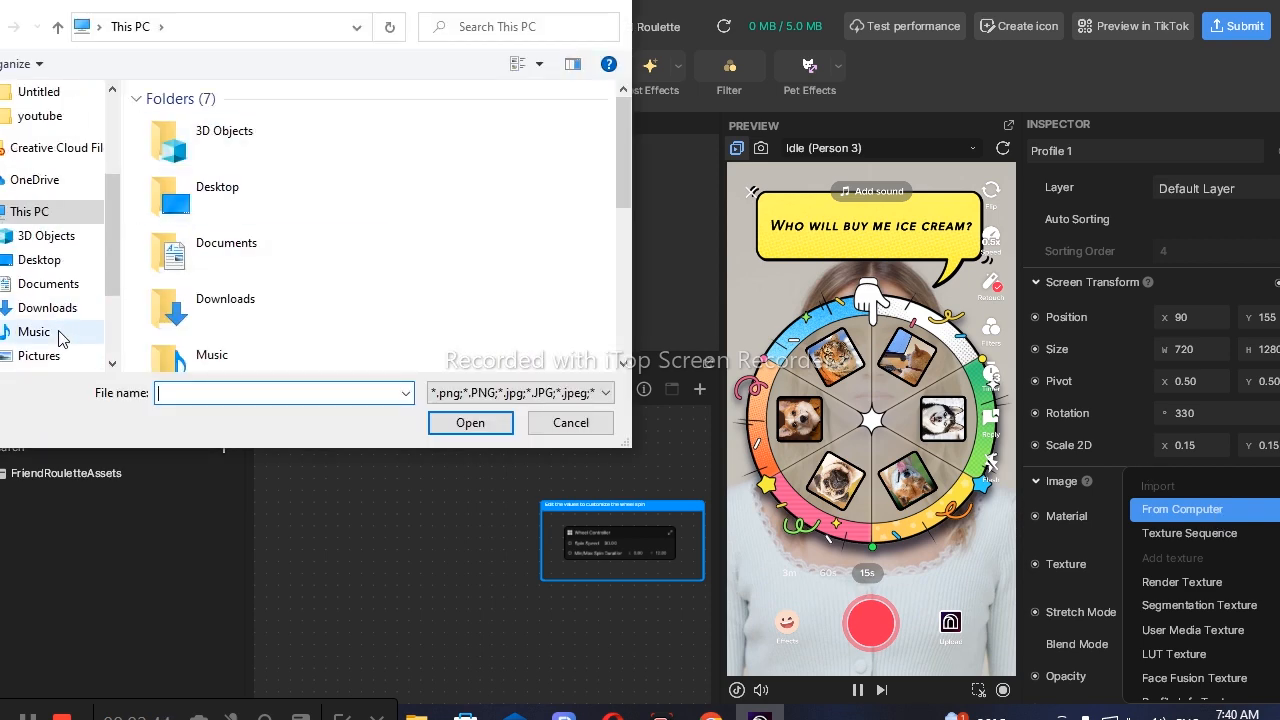
click(54, 307)
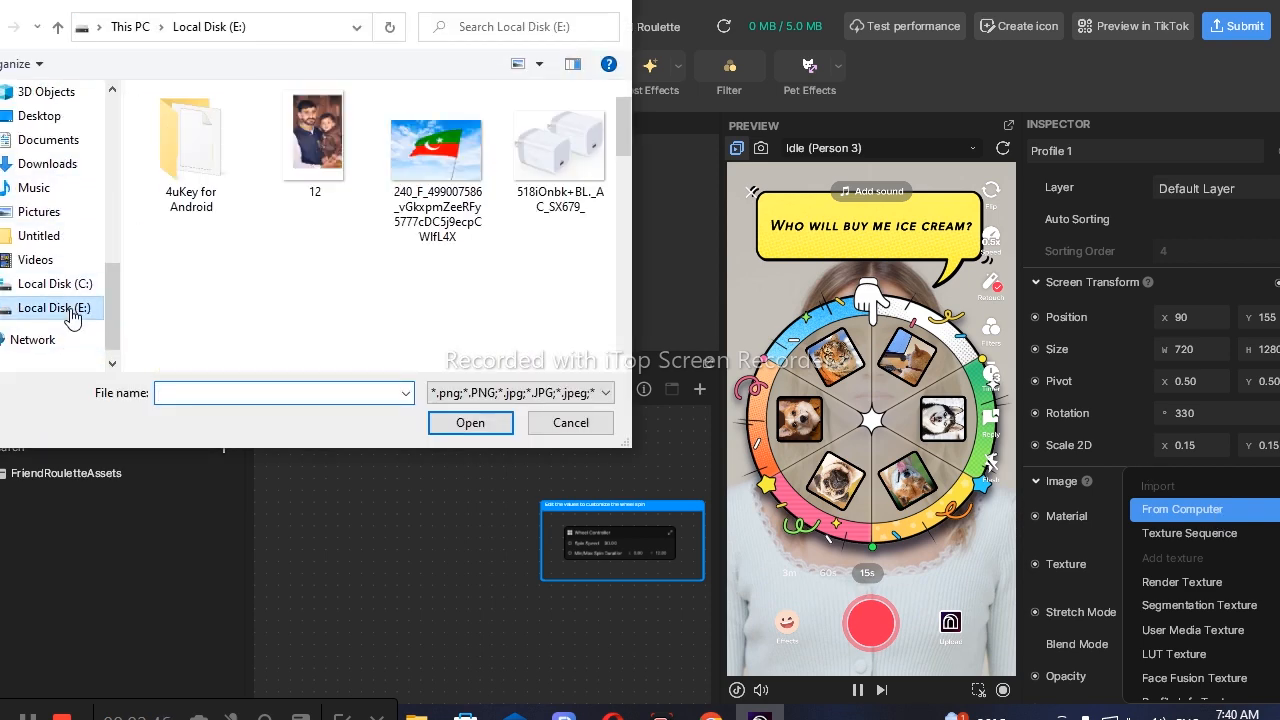
scroll(362, 290, down, 2)
scroll(362, 293, down, 2)
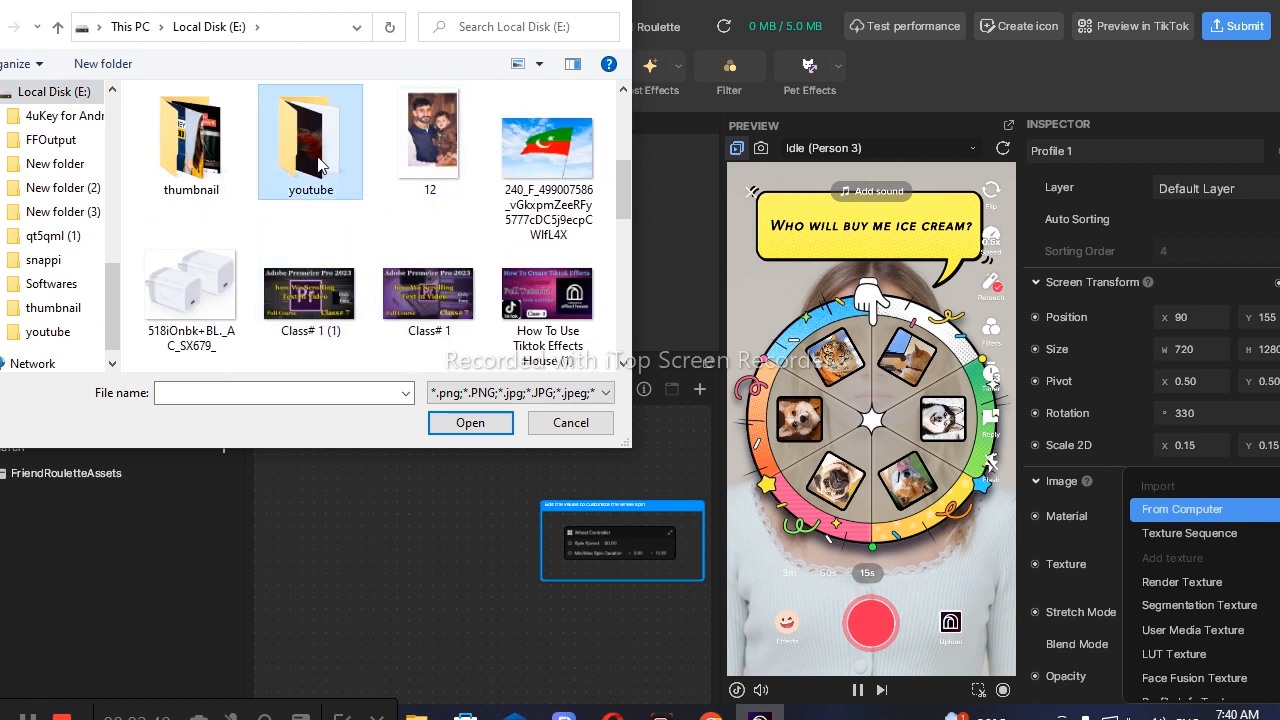
double_click(310, 155)
scroll(348, 267, down, 5)
click(443, 160)
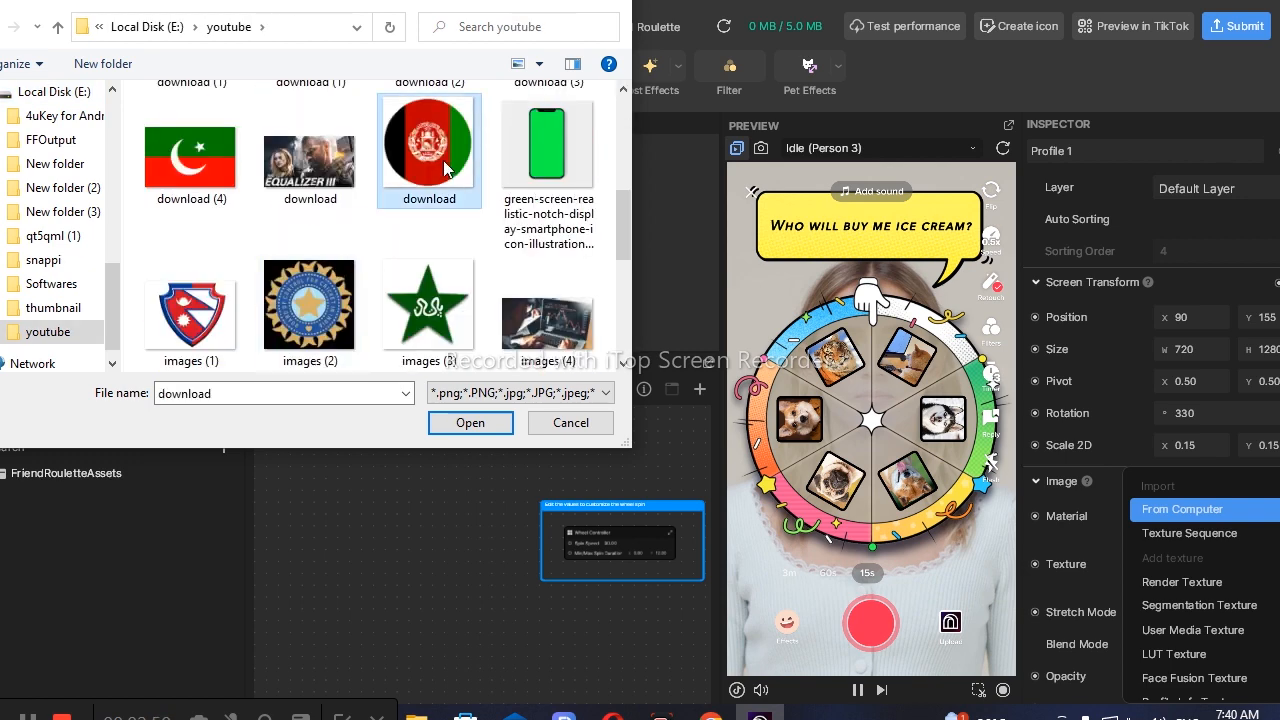
click(310, 306)
click(499, 430)
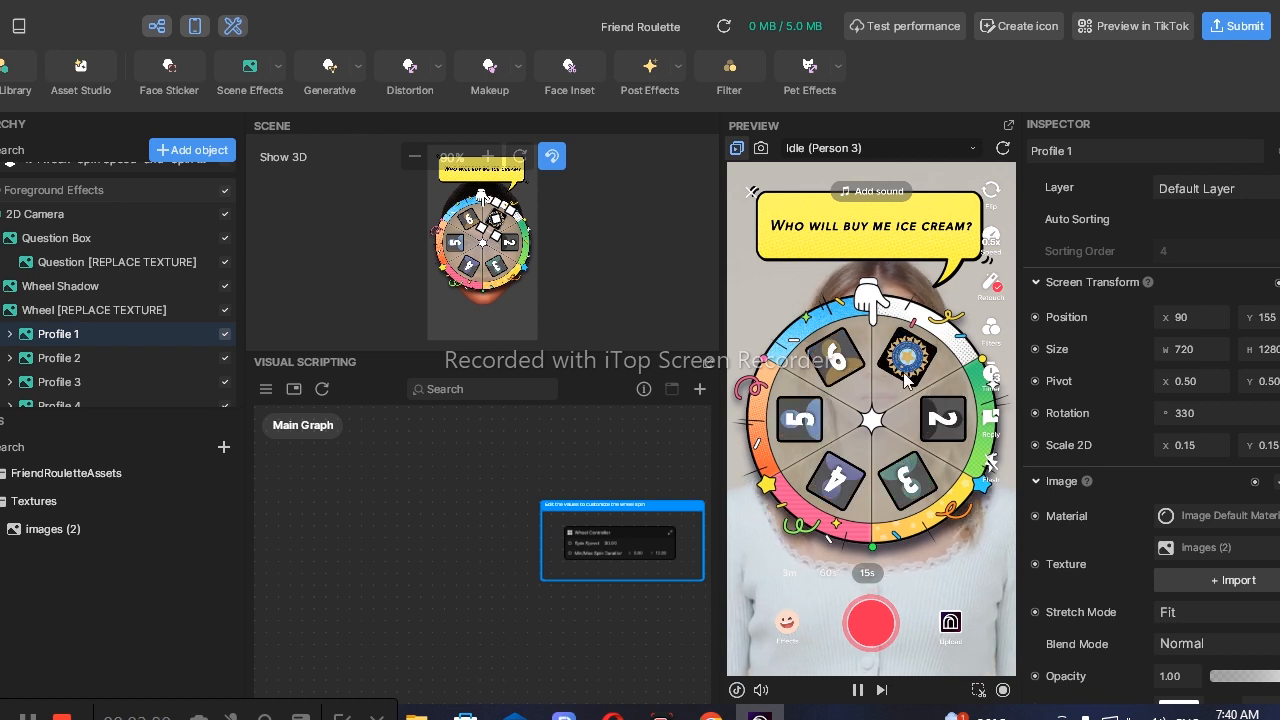
Step: Replace Profile 2's texture with the Sri Lanka Cricket logo "download (1)" imported from the youtube folder
click(79, 355)
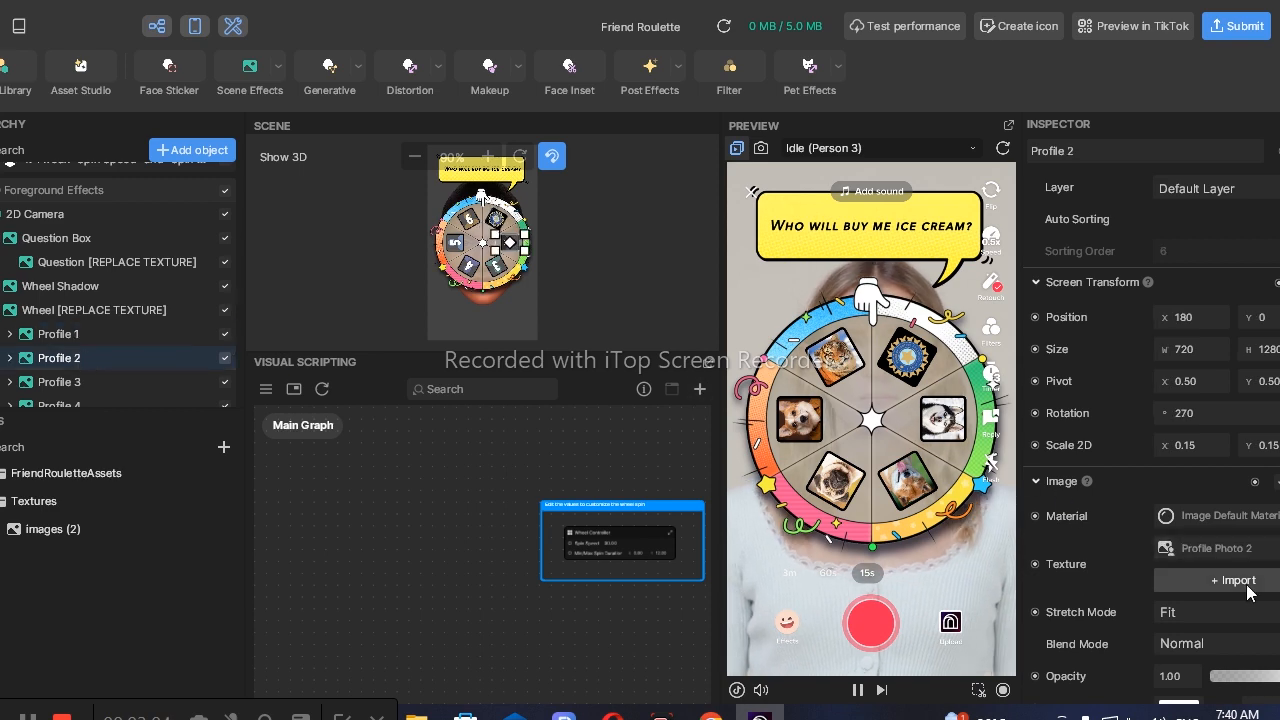
click(1197, 580)
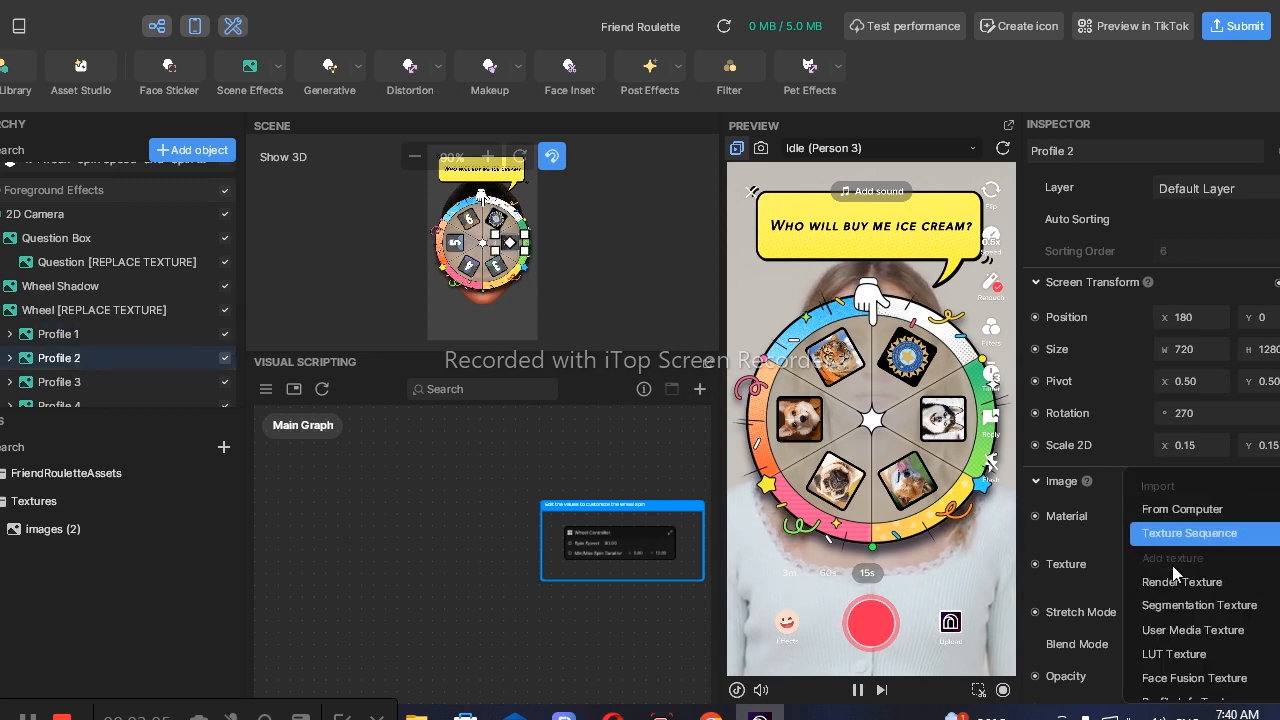
click(1206, 512)
scroll(418, 296, down, 5)
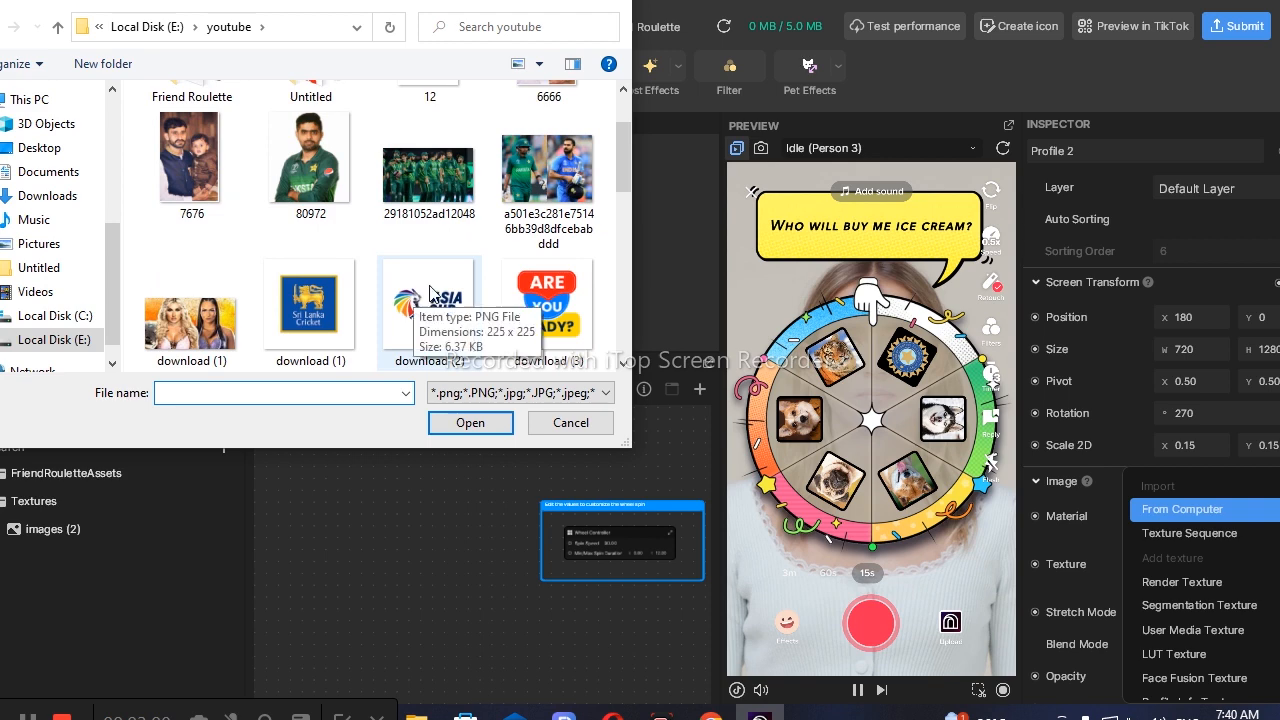
scroll(313, 150, up, 2)
click(313, 144)
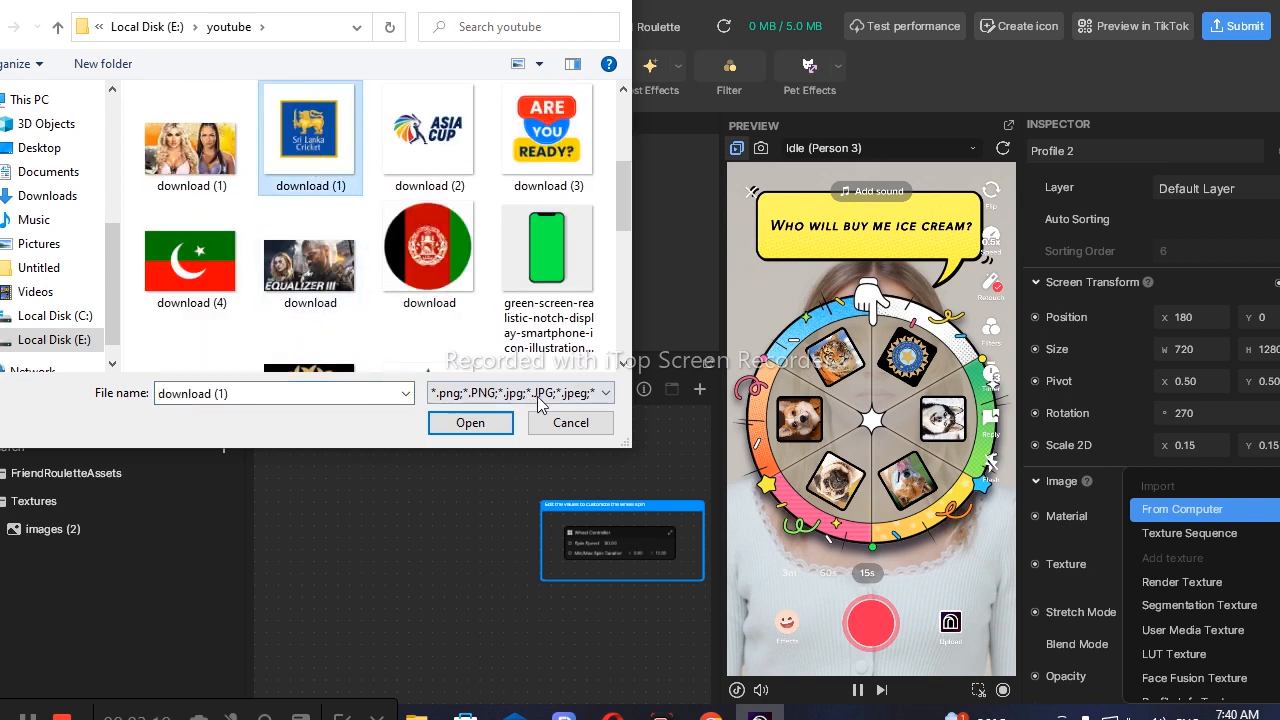
click(474, 424)
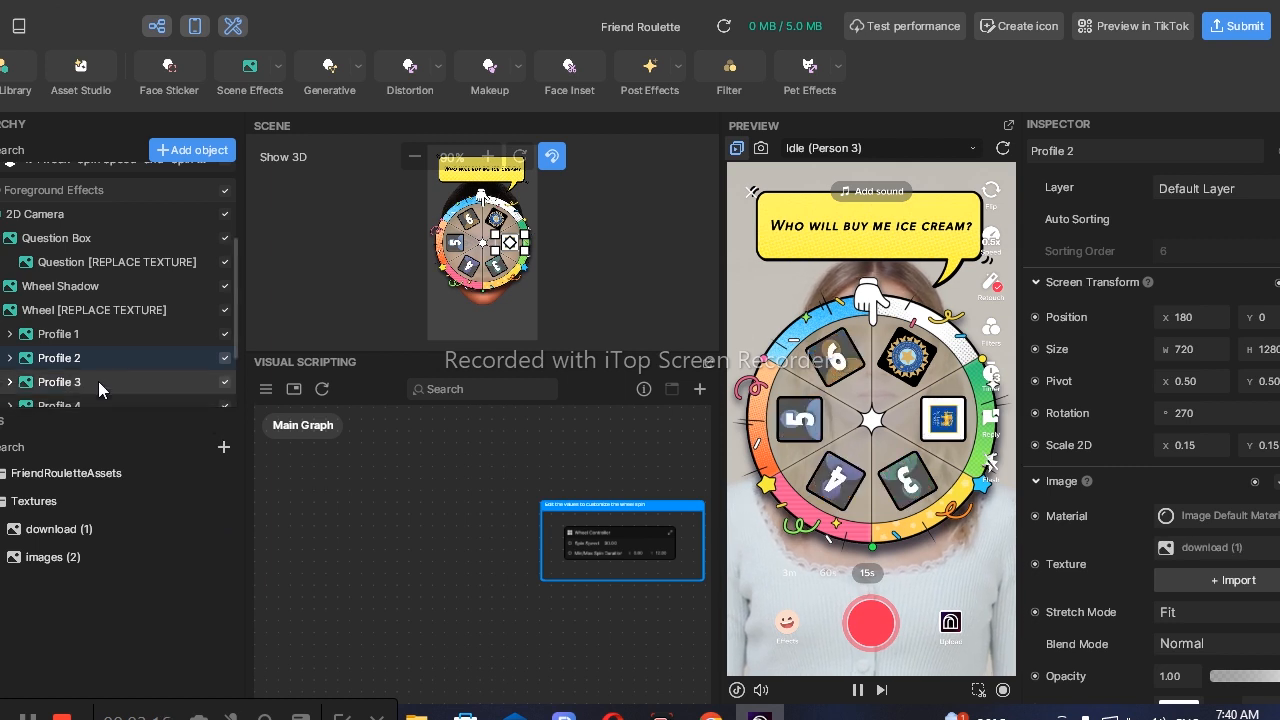
Step: Replace Profile 3's texture with the round Afghanistan flag image "download" imported from the youtube folder
click(168, 386)
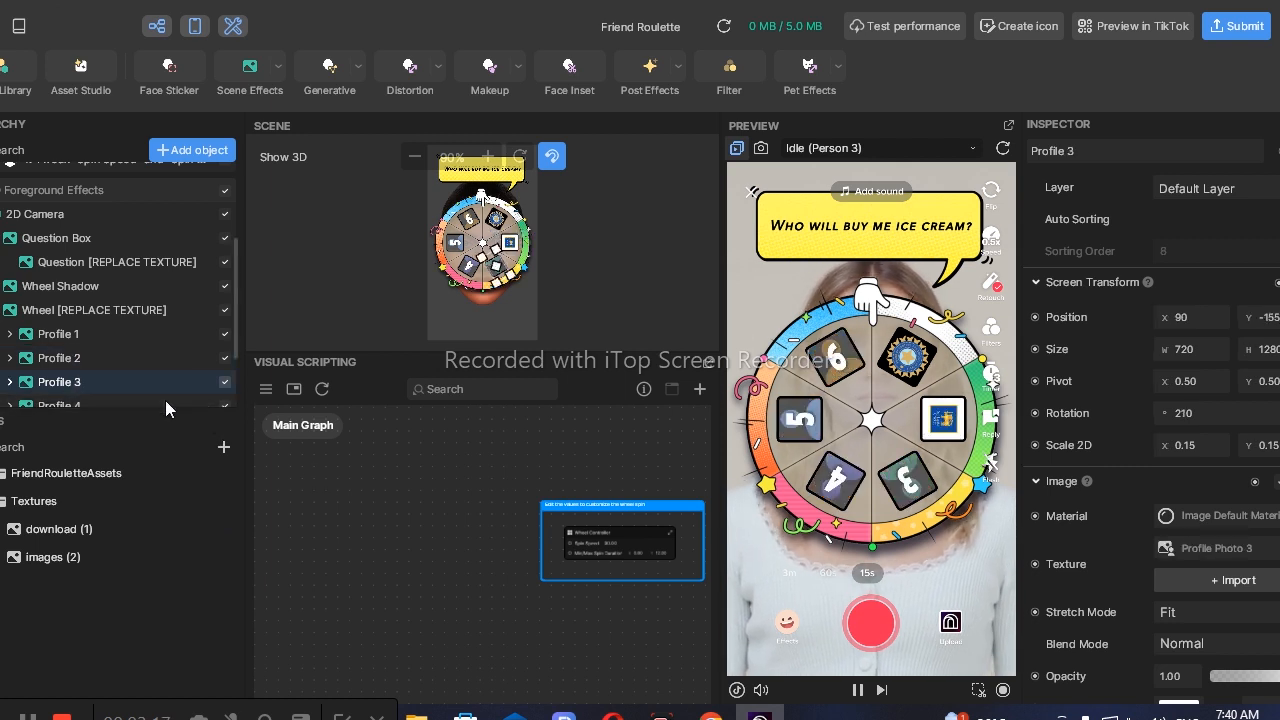
click(1232, 581)
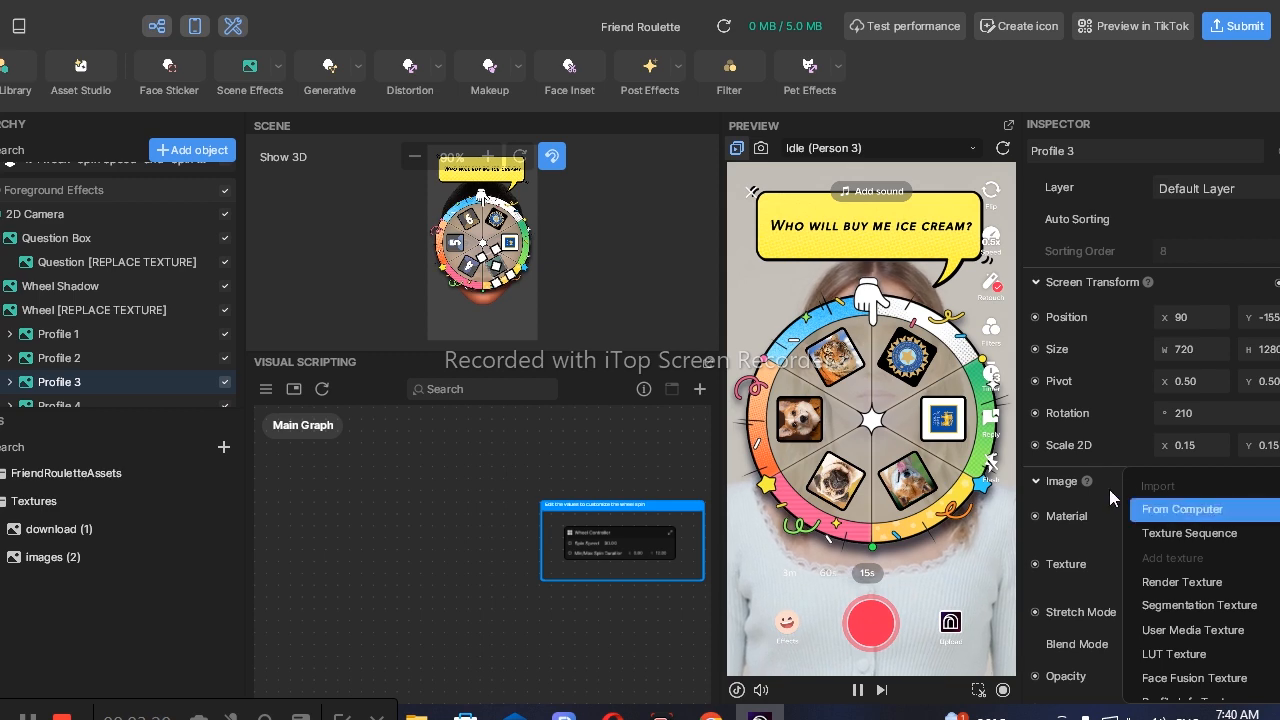
click(1169, 507)
click(429, 268)
click(469, 424)
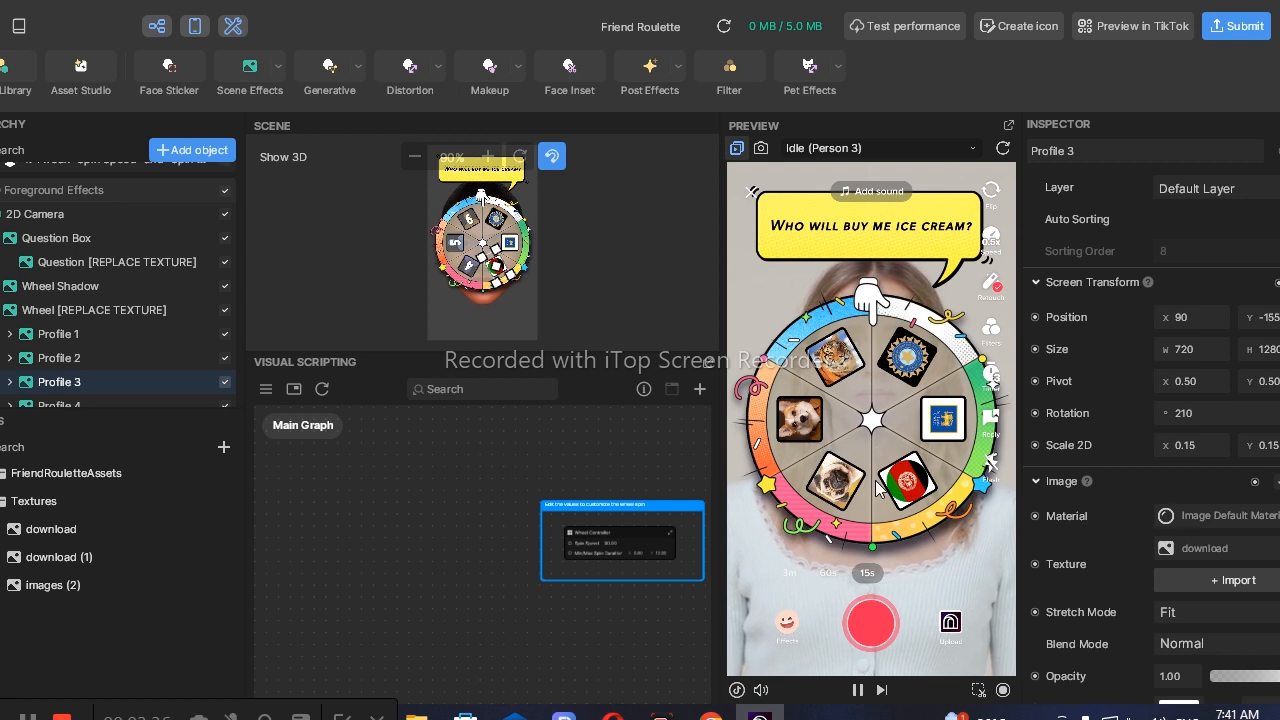
Step: Replace Profile 4's texture with the Nepal shield image "images (1)" imported from the youtube folder
click(67, 402)
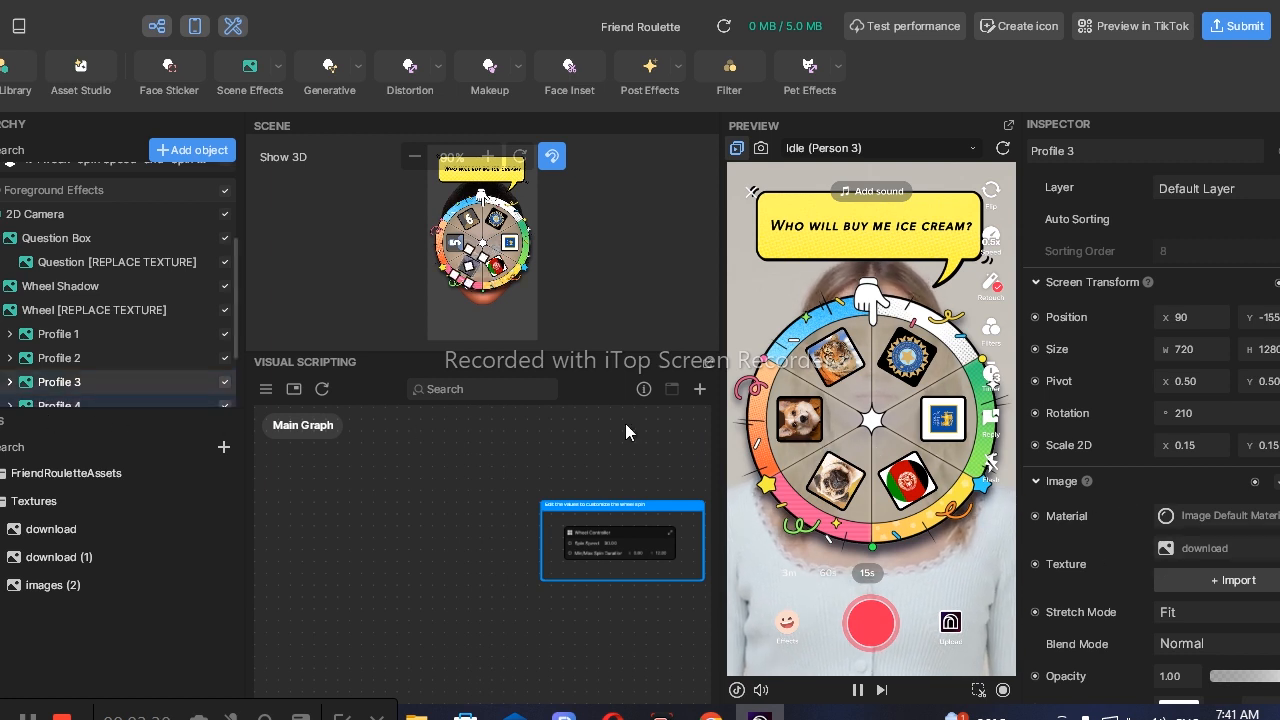
scroll(104, 297, down, 3)
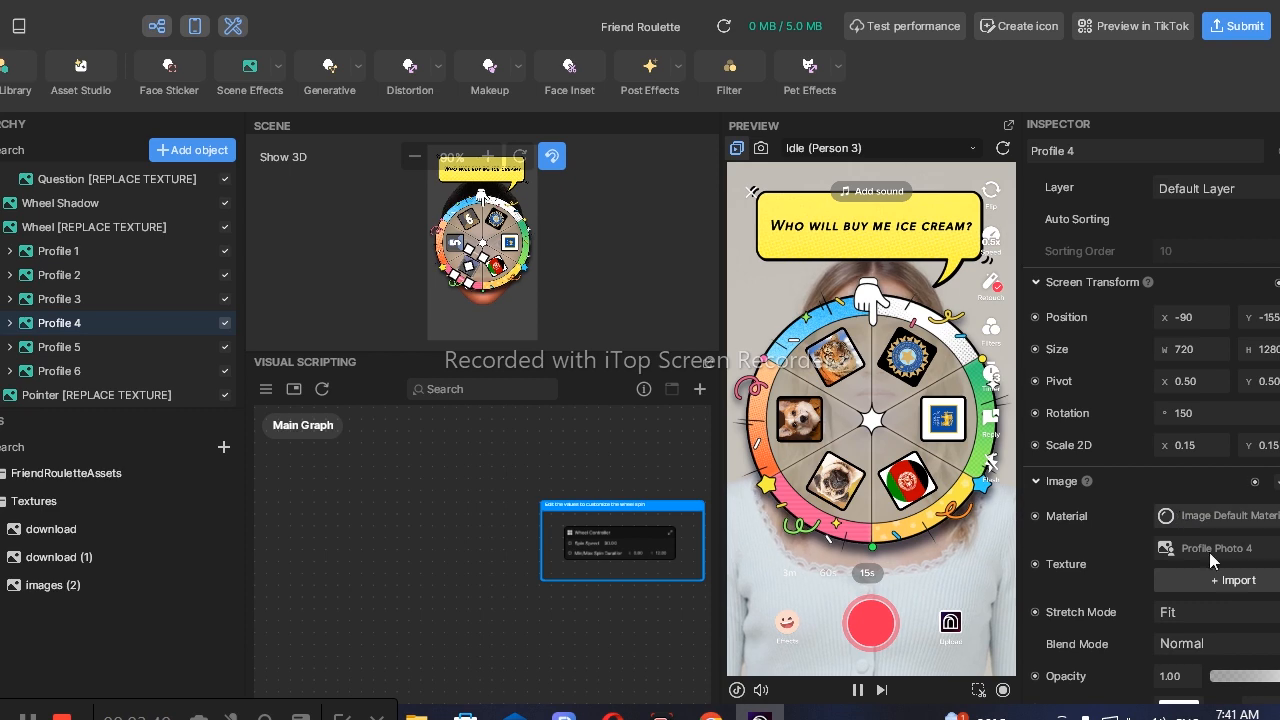
click(1223, 578)
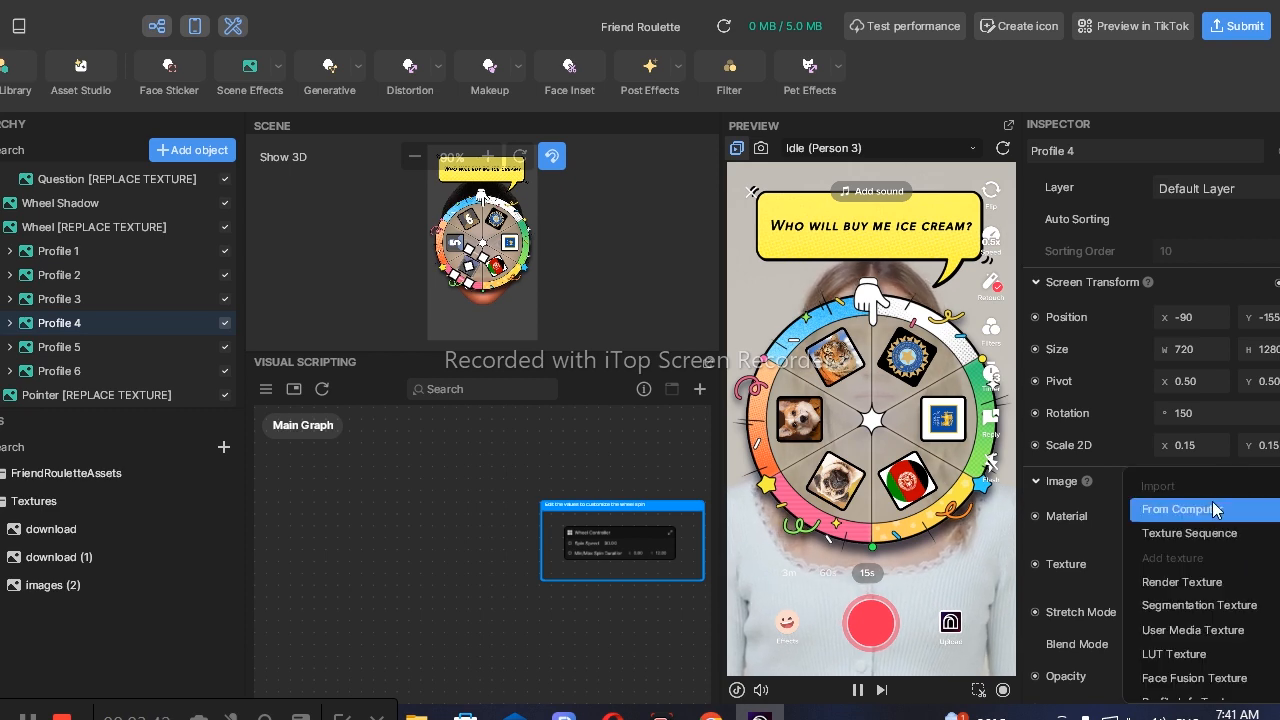
click(1212, 501)
scroll(449, 305, down, 3)
scroll(449, 305, down, 2)
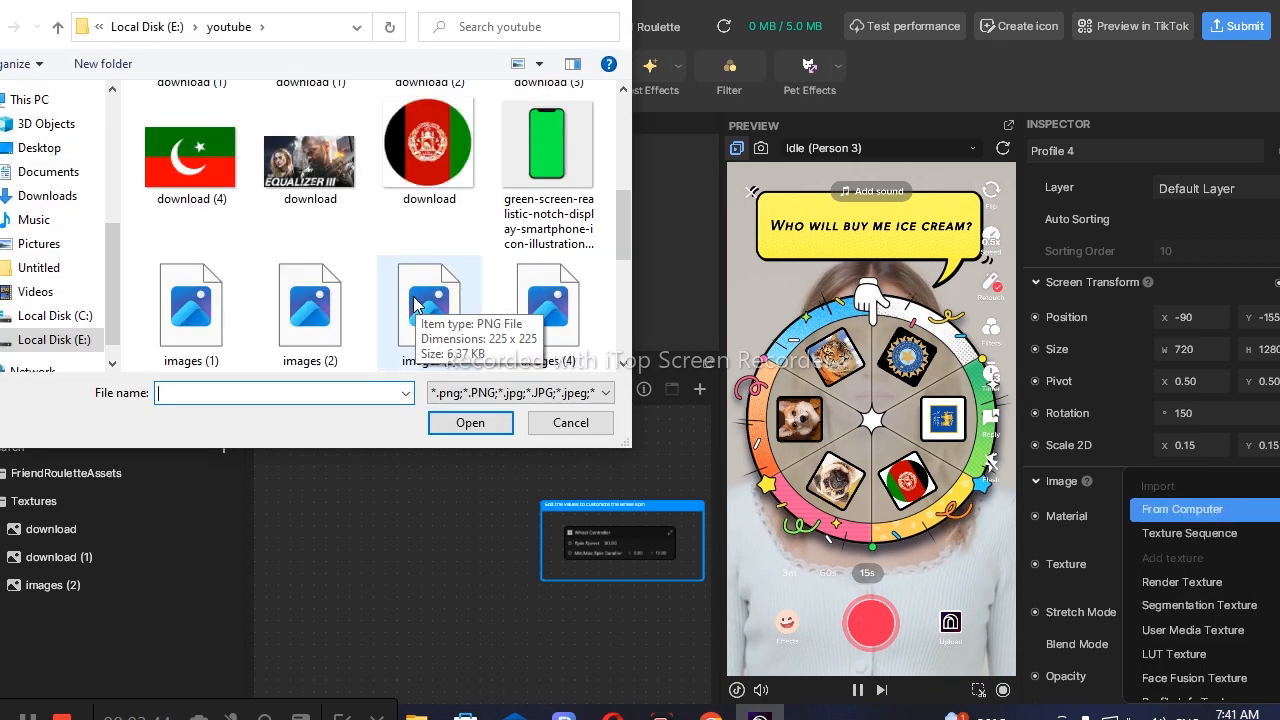
click(190, 310)
click(470, 417)
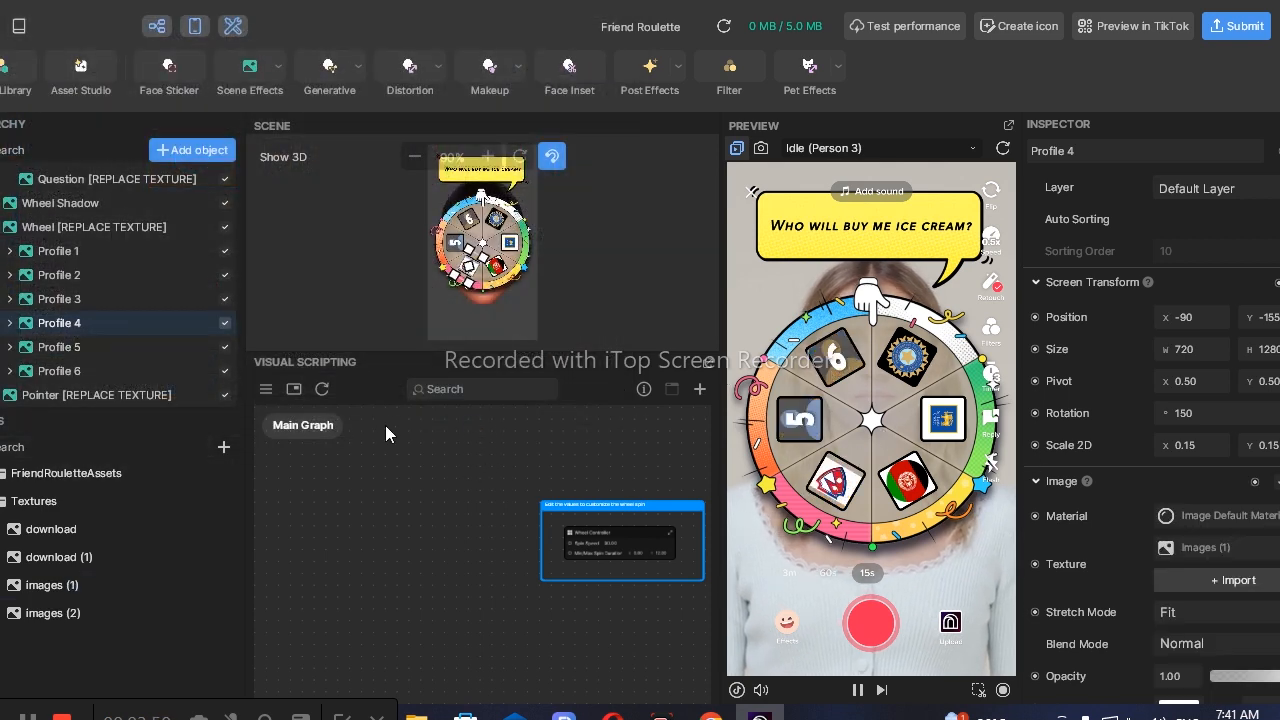
Step: Select Profile 5, spin the wheel in the preview, and toggle the Pointer's visibility off and back on
click(108, 346)
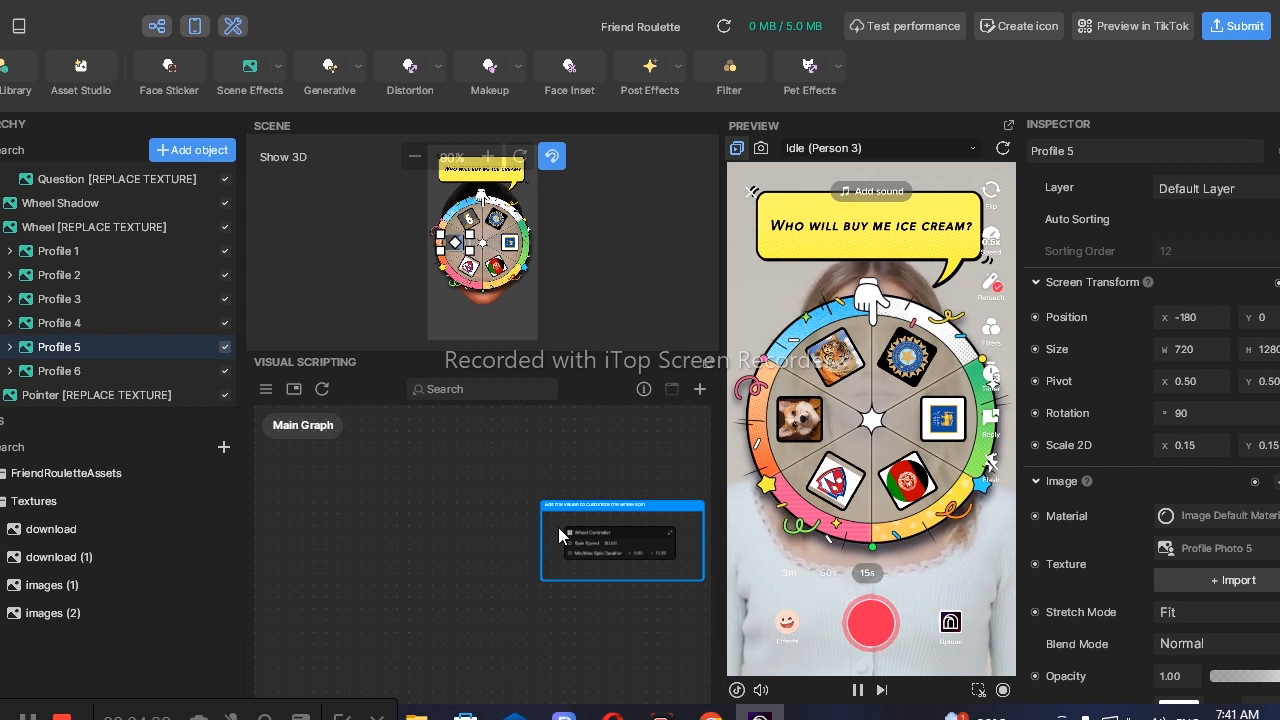
click(929, 576)
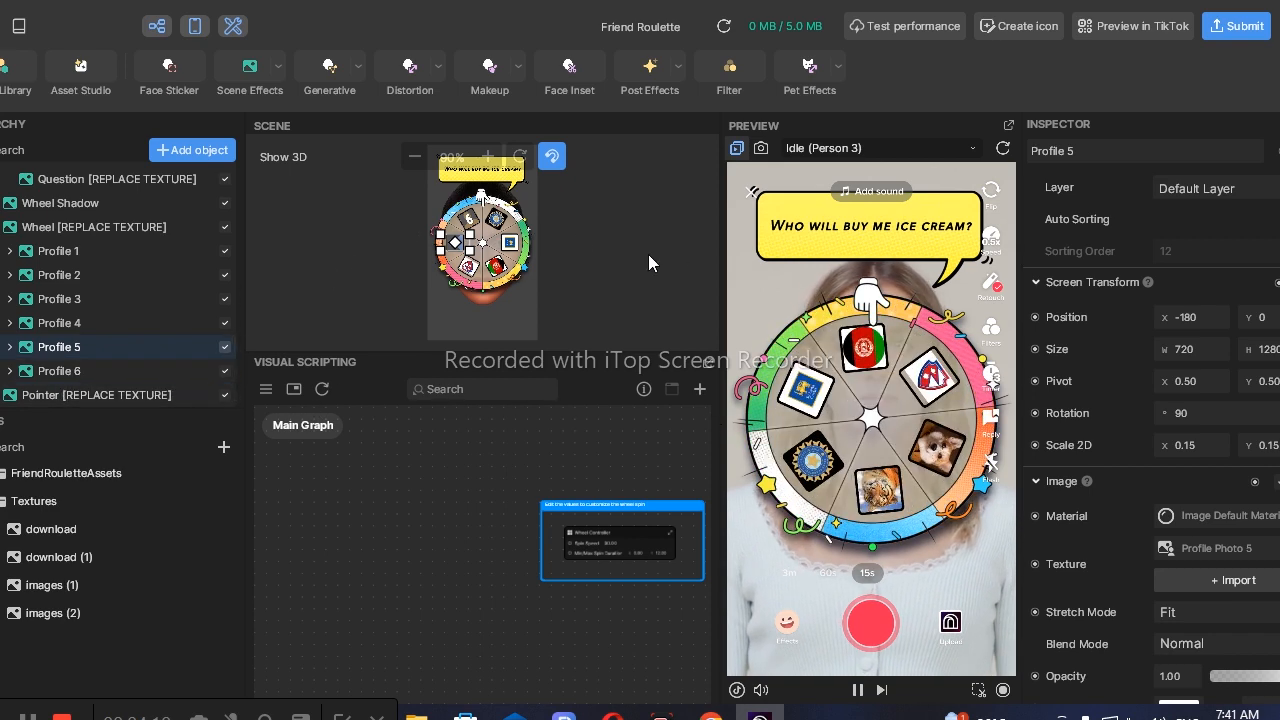
click(225, 395)
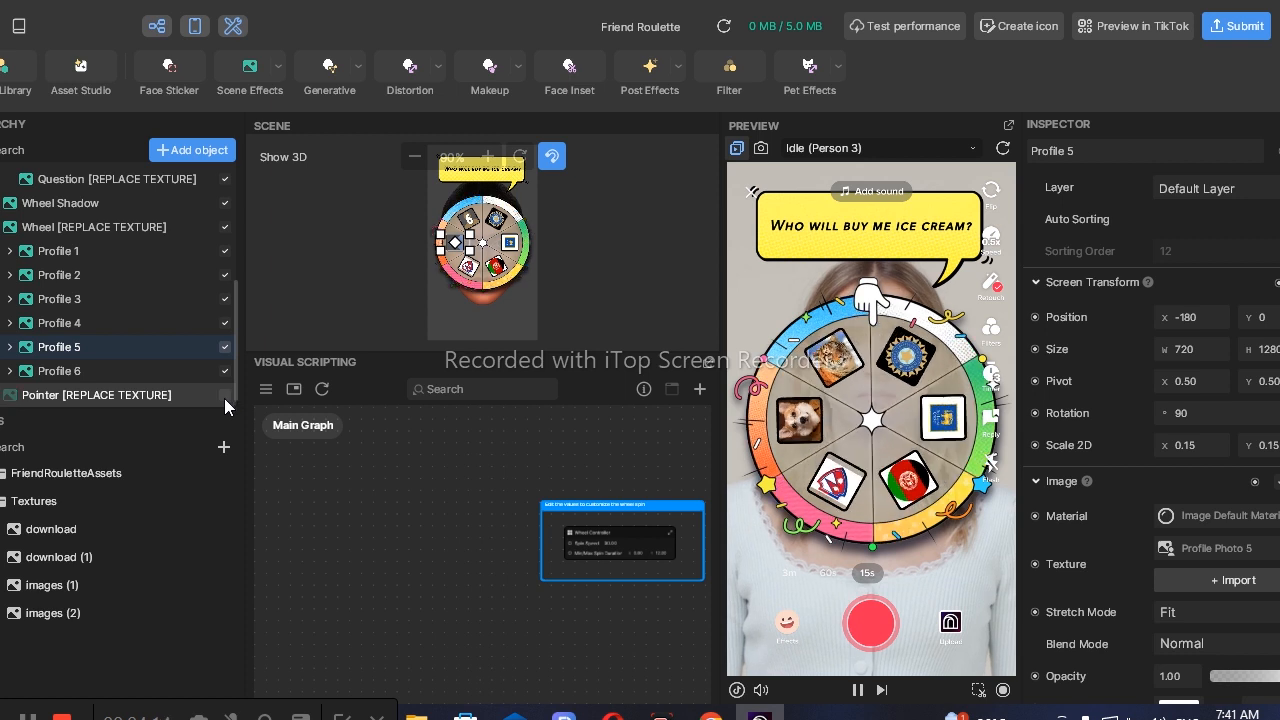
click(225, 396)
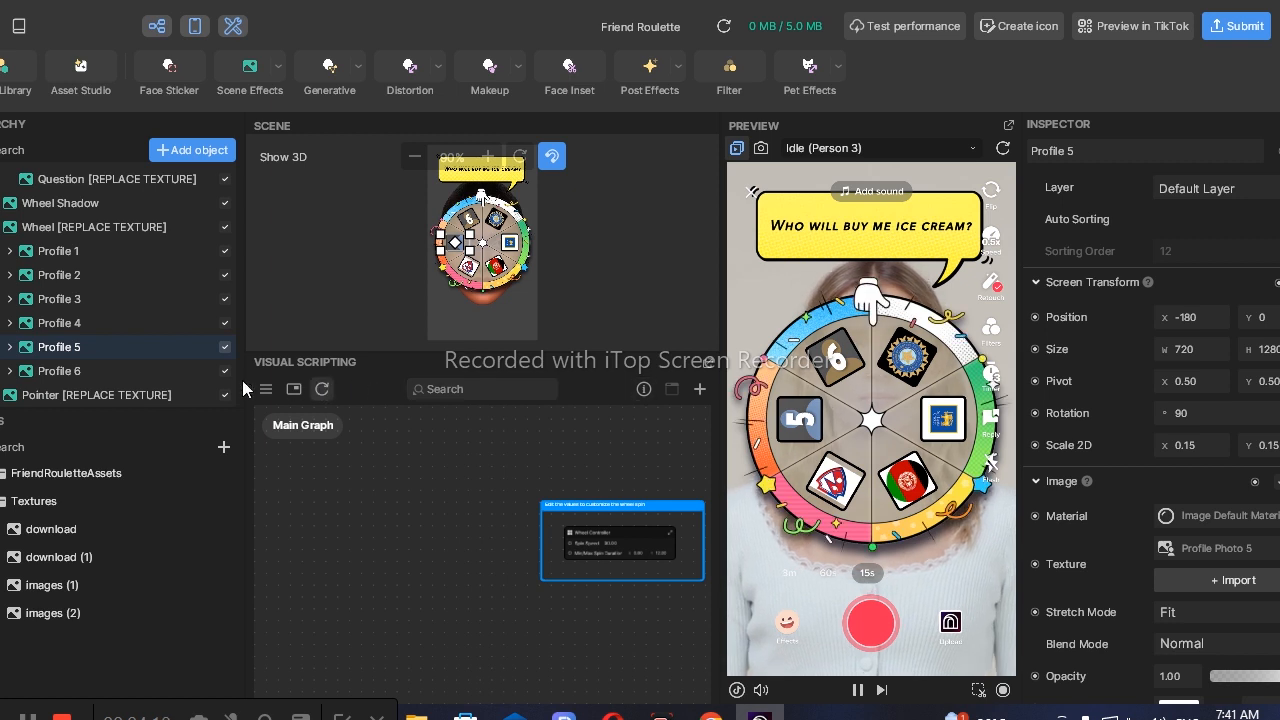
Step: Hide the Question [REPLACE TEXTURE] image while keeping its parent Question Box visible
scroll(101, 255, up, 3)
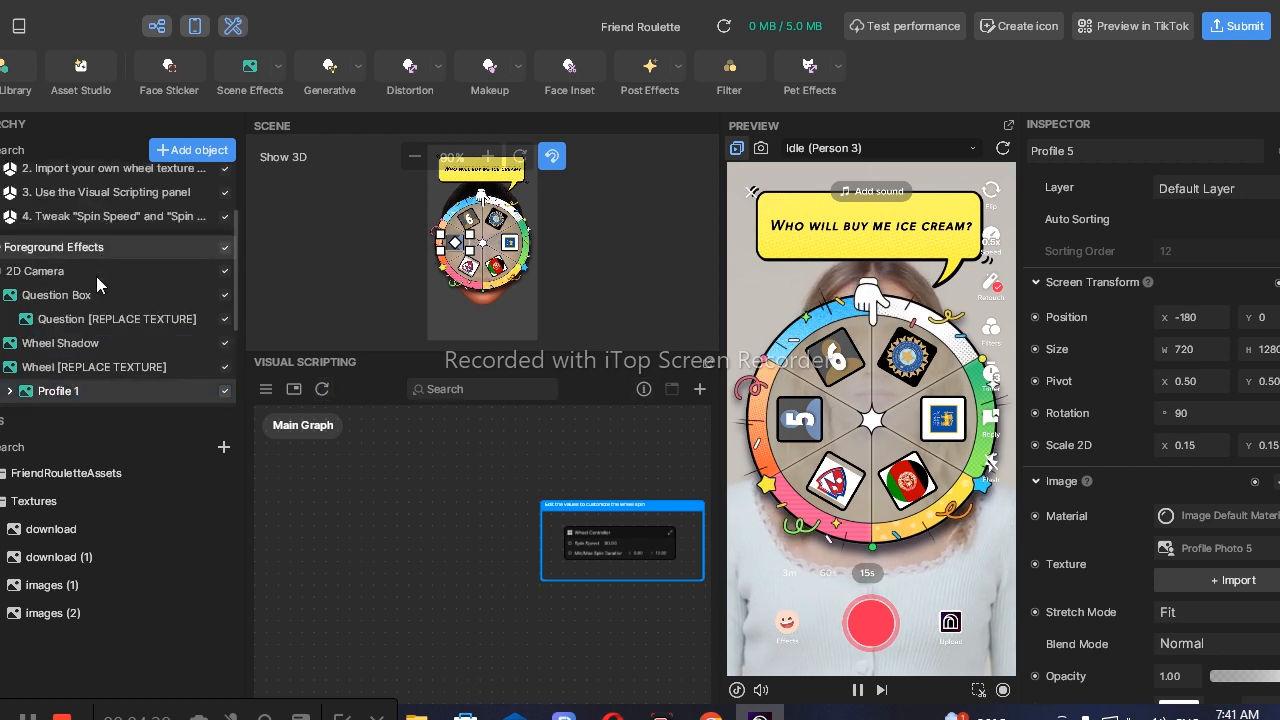
click(226, 295)
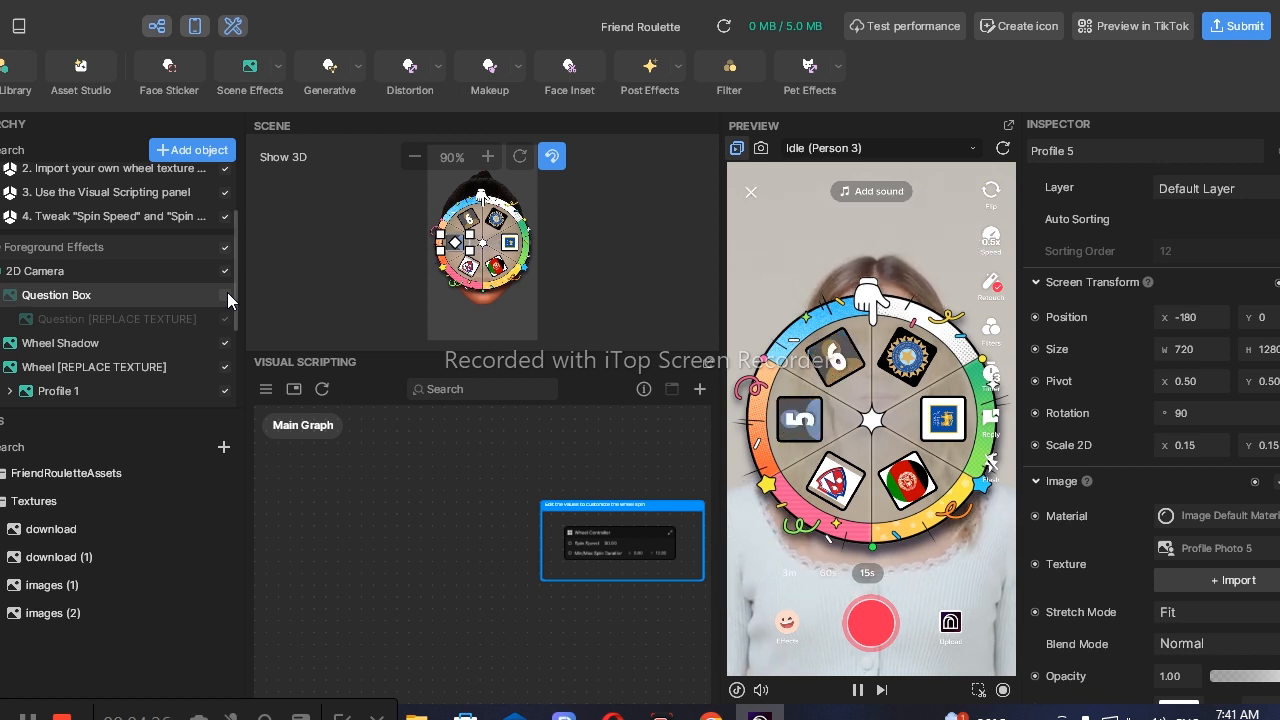
click(227, 295)
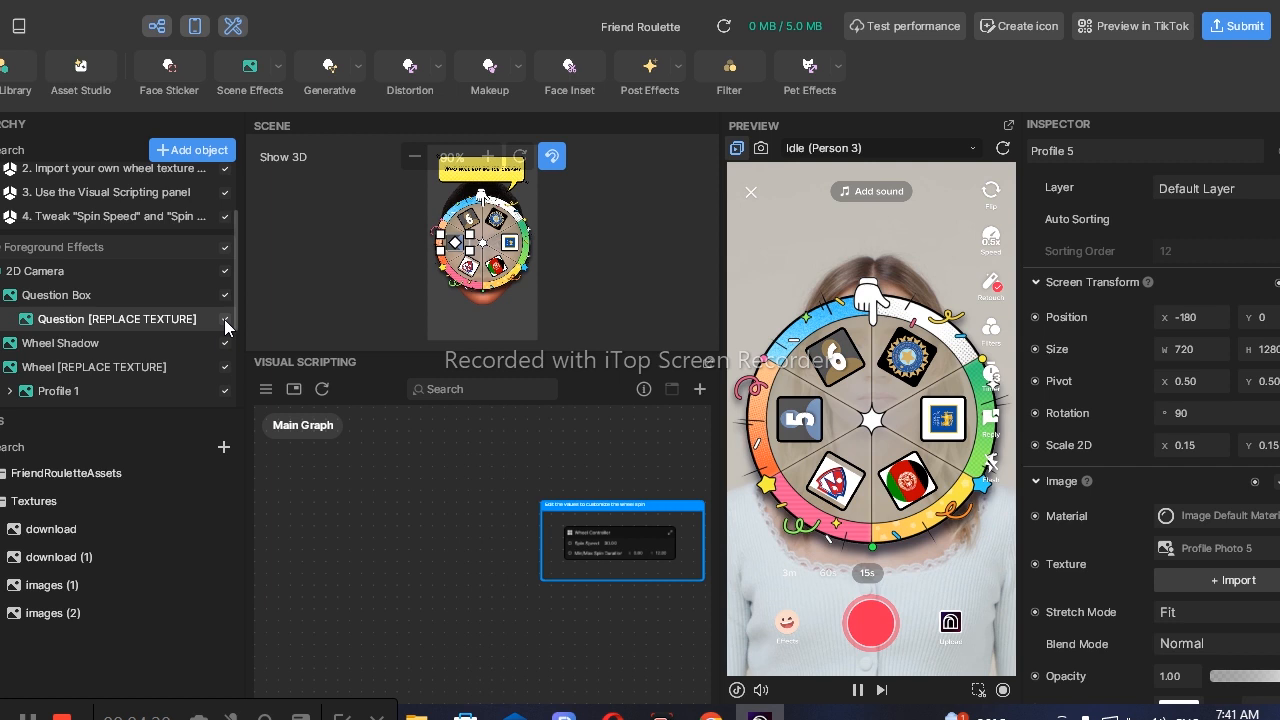
click(224, 319)
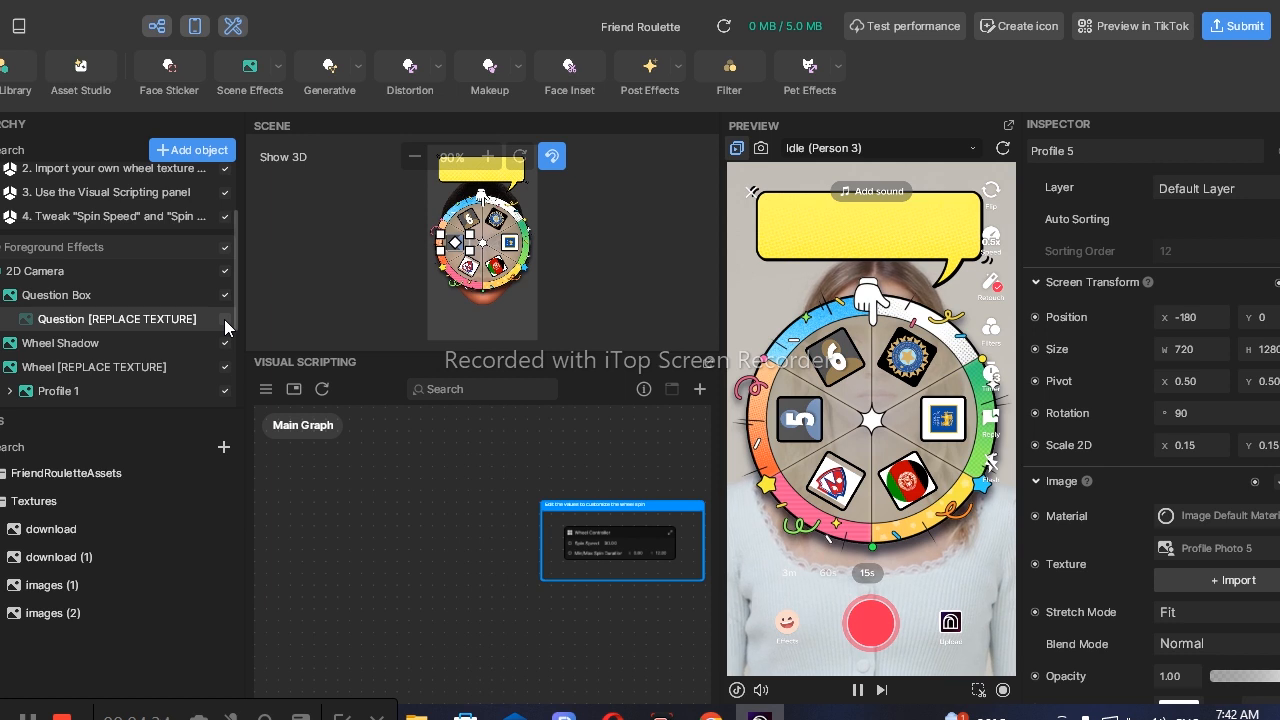
Step: Add a 3D Text object to the effect
click(278, 66)
click(358, 65)
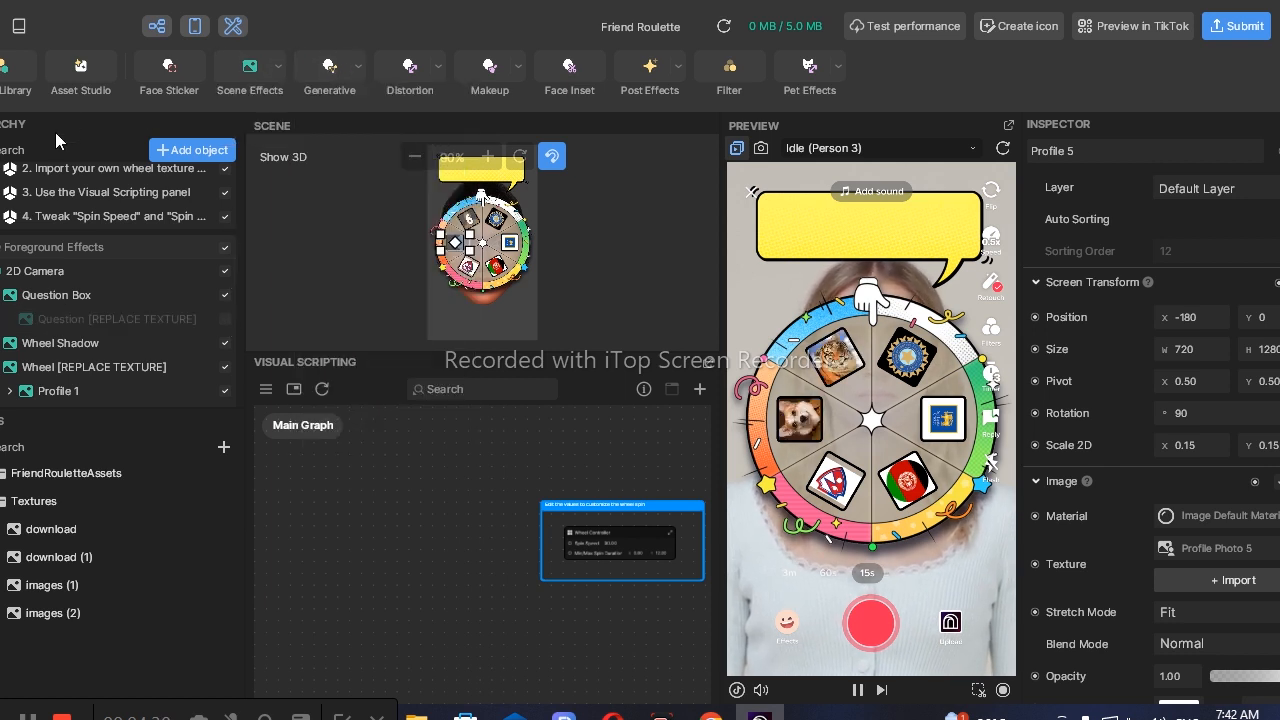
click(185, 150)
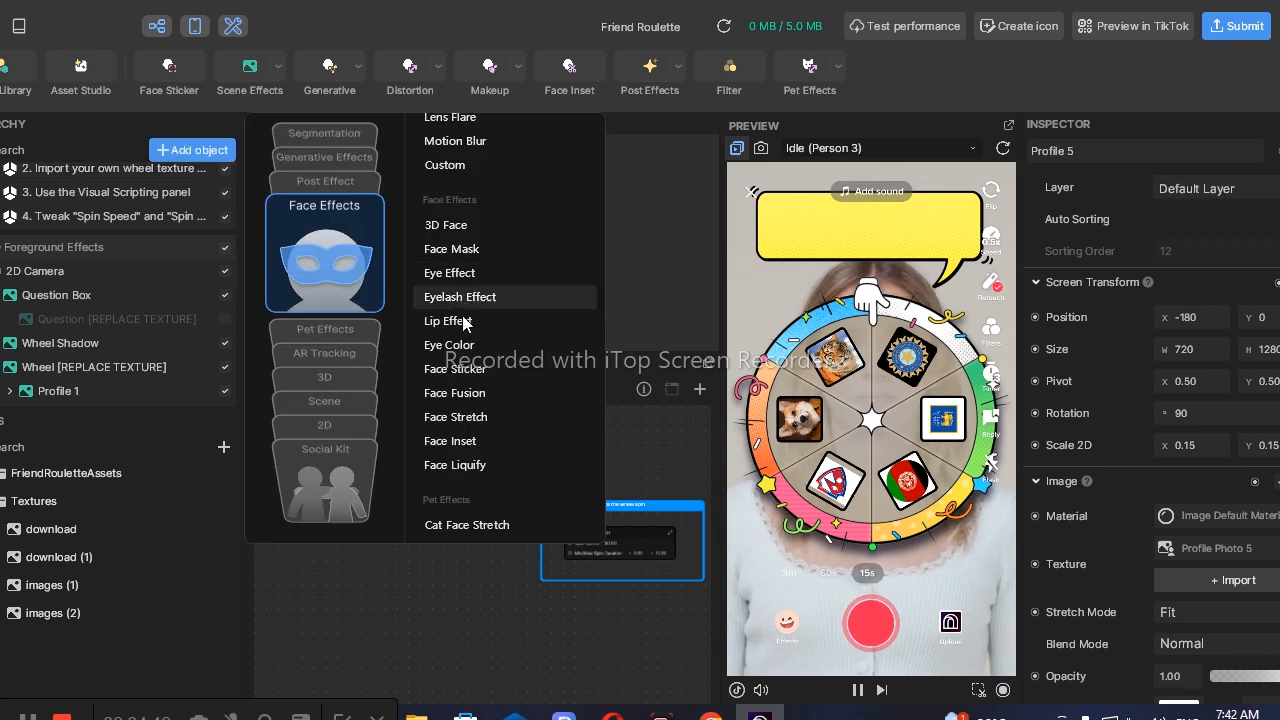
scroll(480, 480, down, 8)
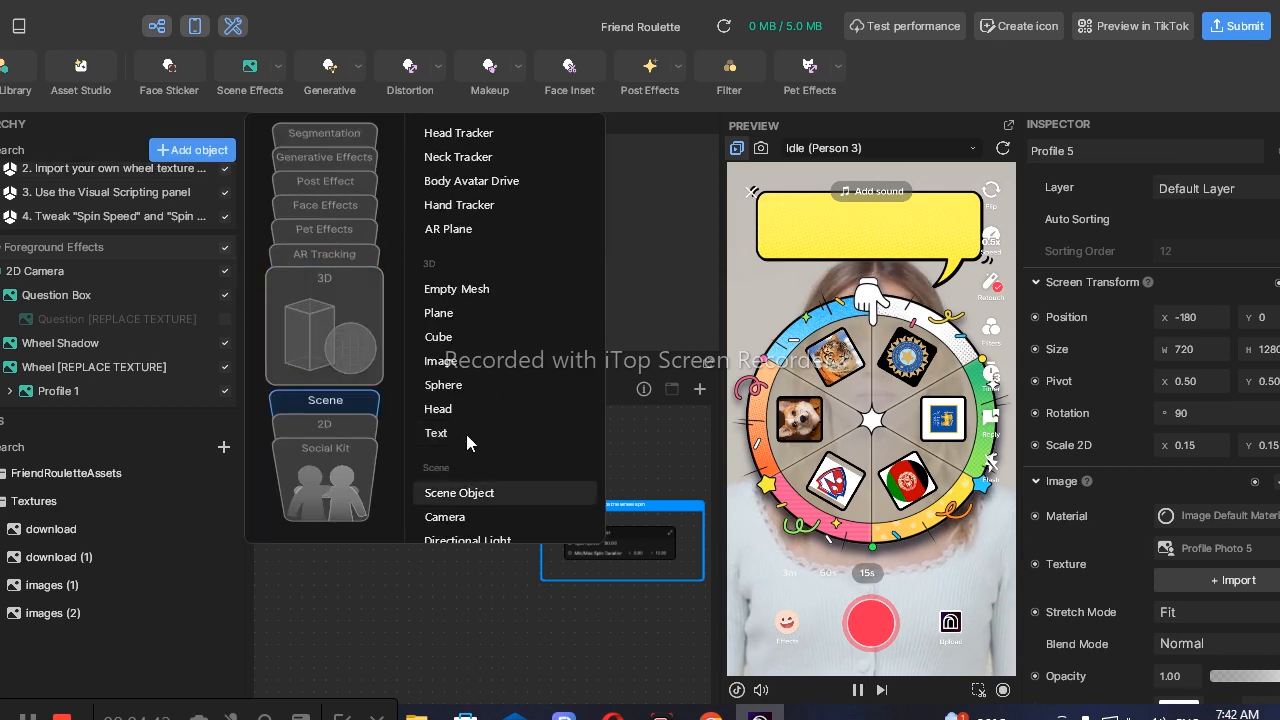
click(468, 433)
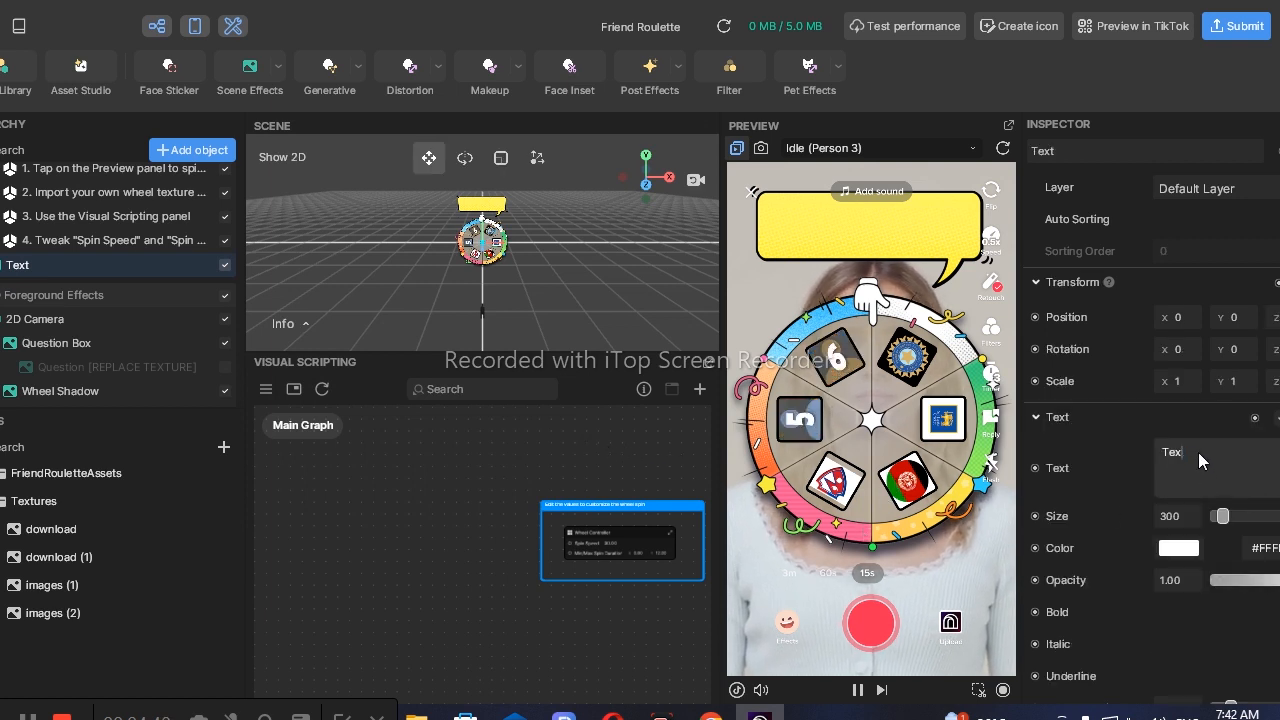
Step: Replace the new Text object's default content with "which country you like to visit"
key(BackSpace)
key(BackSpace)
key(BackSpace)
text(which country )
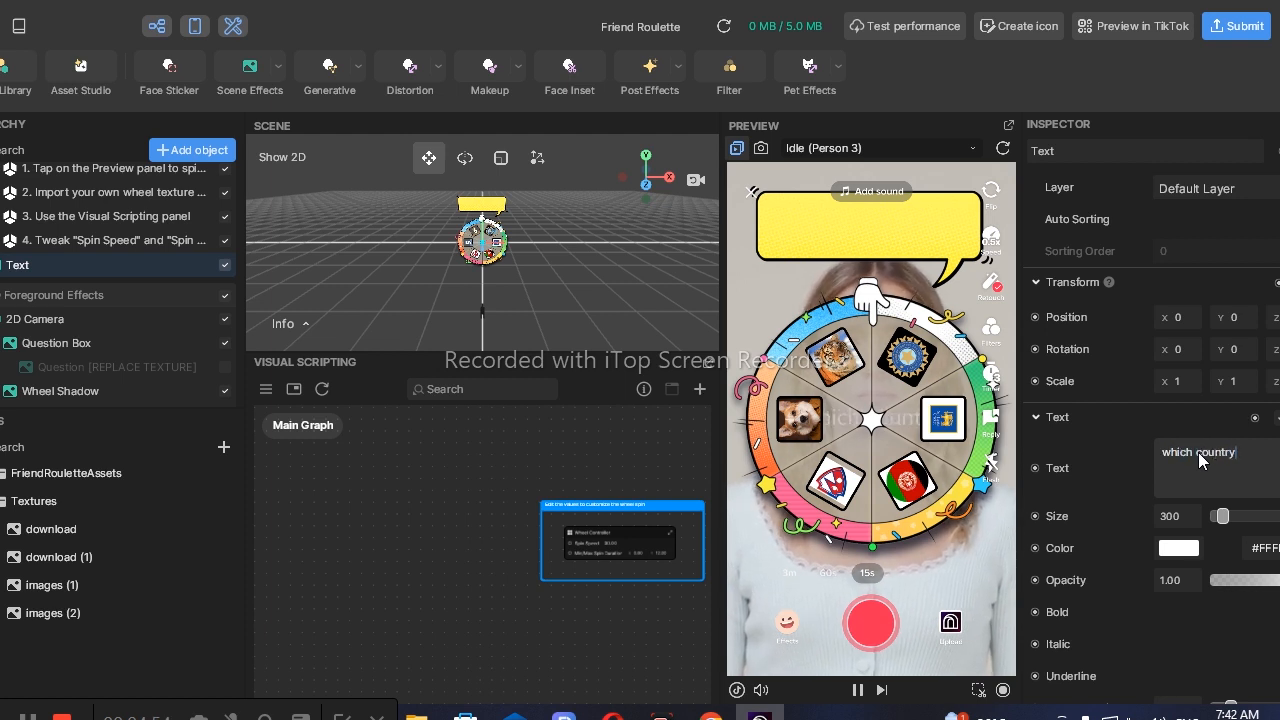
text(y)
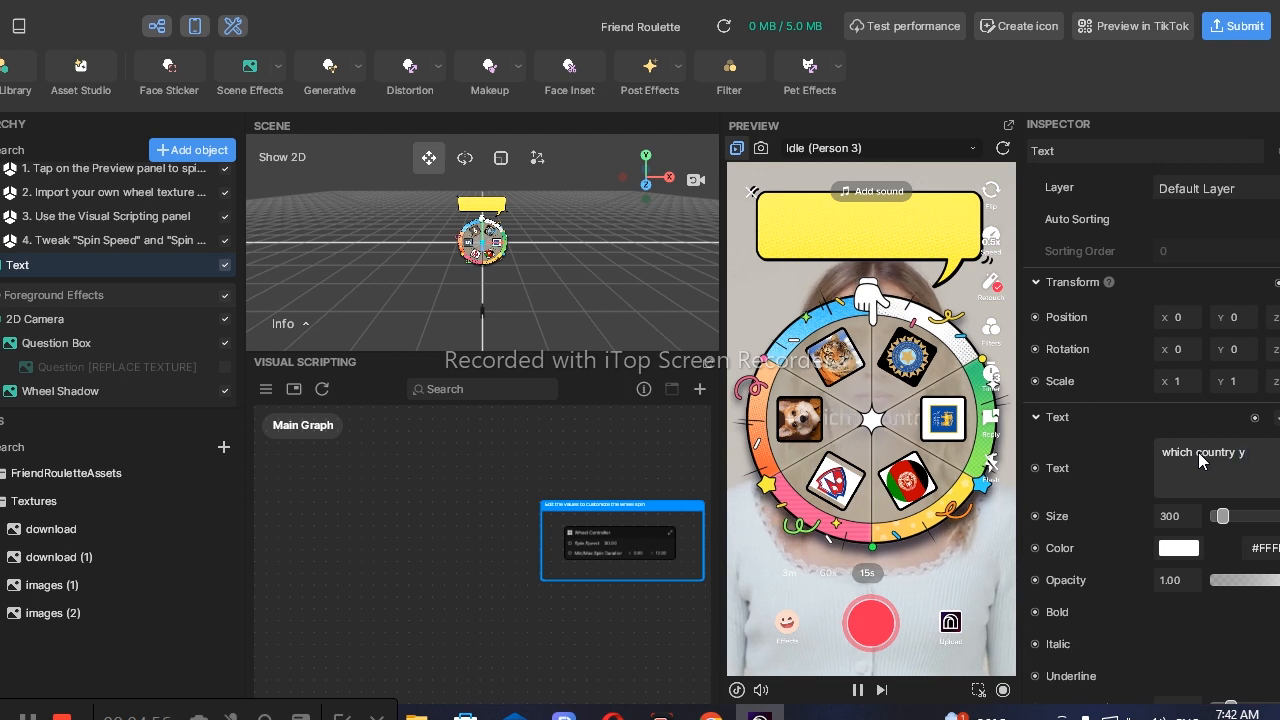
text(ou like)
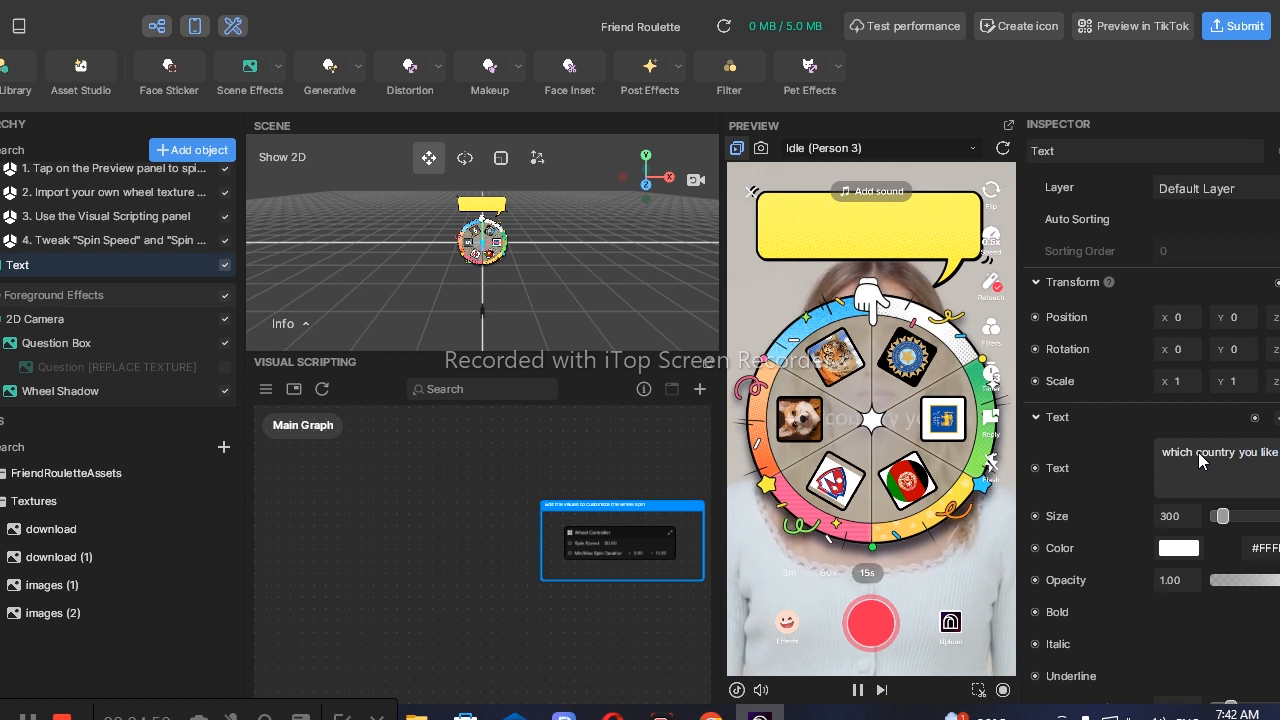
text( visit)
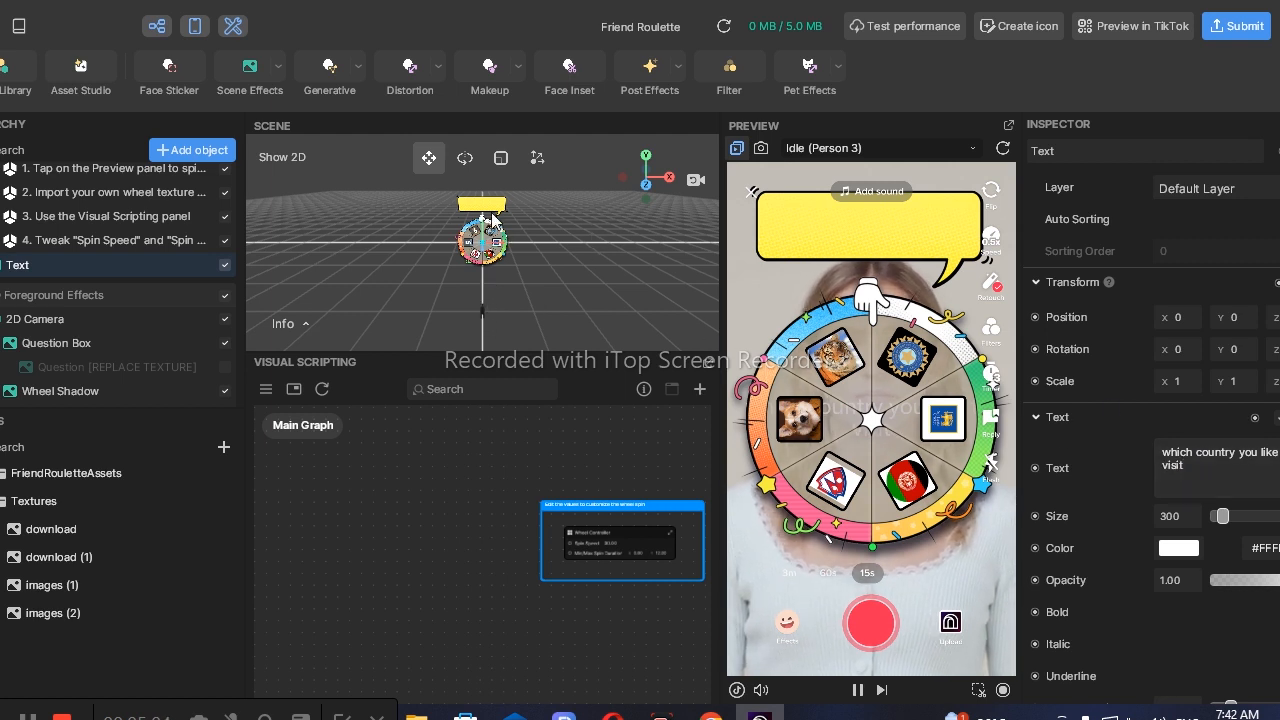
Step: Nest the Text object under Question Box and move it vertically to about Y 0.471, over the yellow speech bubble
drag(483, 236, 485, 199)
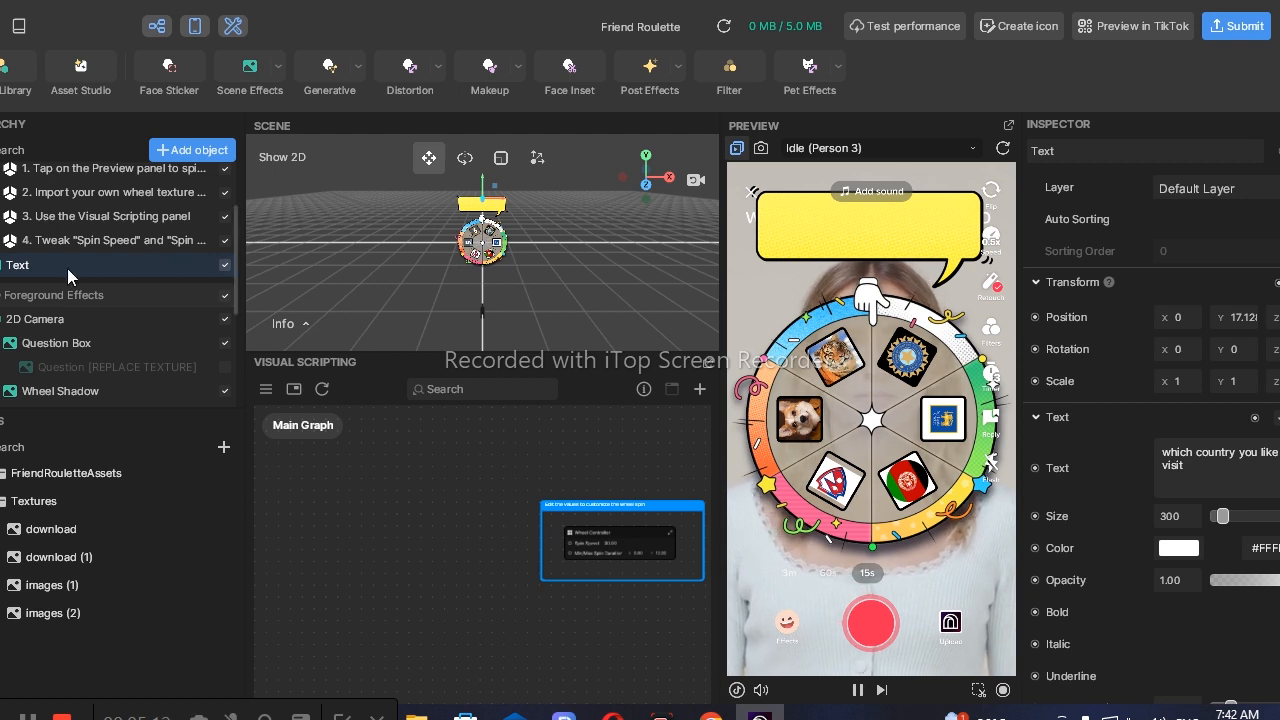
drag(64, 269, 90, 358)
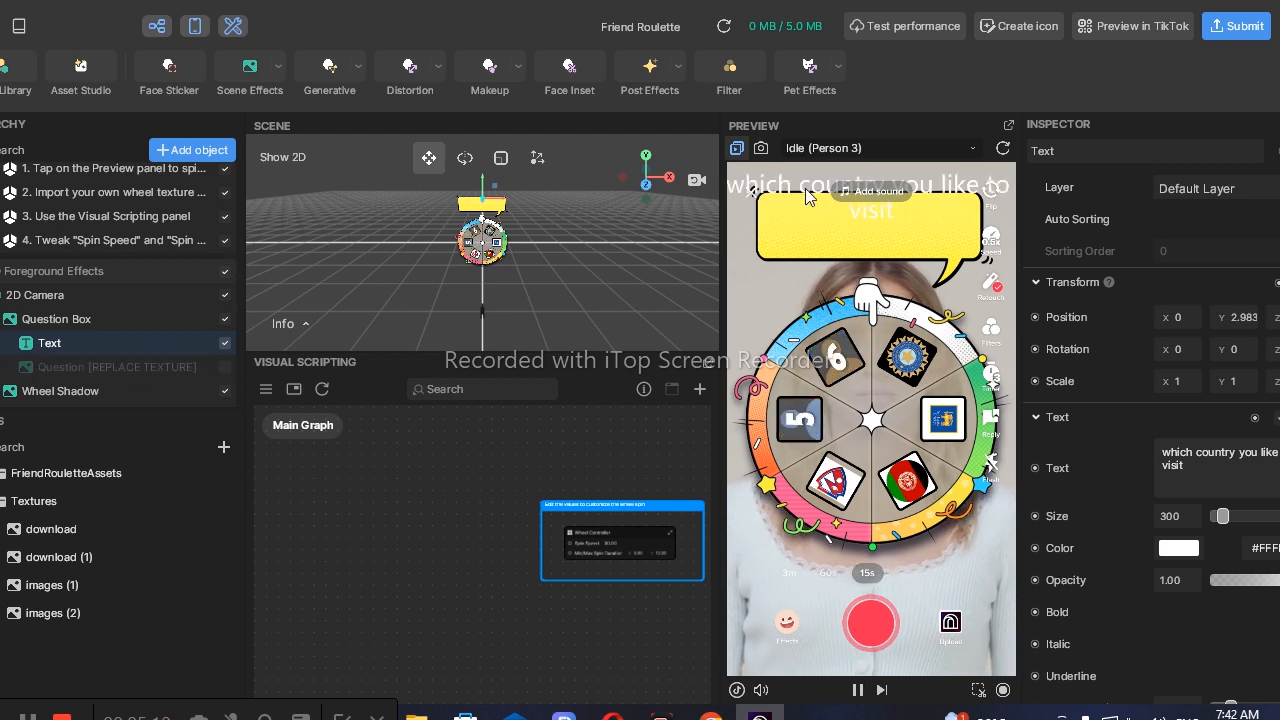
drag(482, 198, 483, 210)
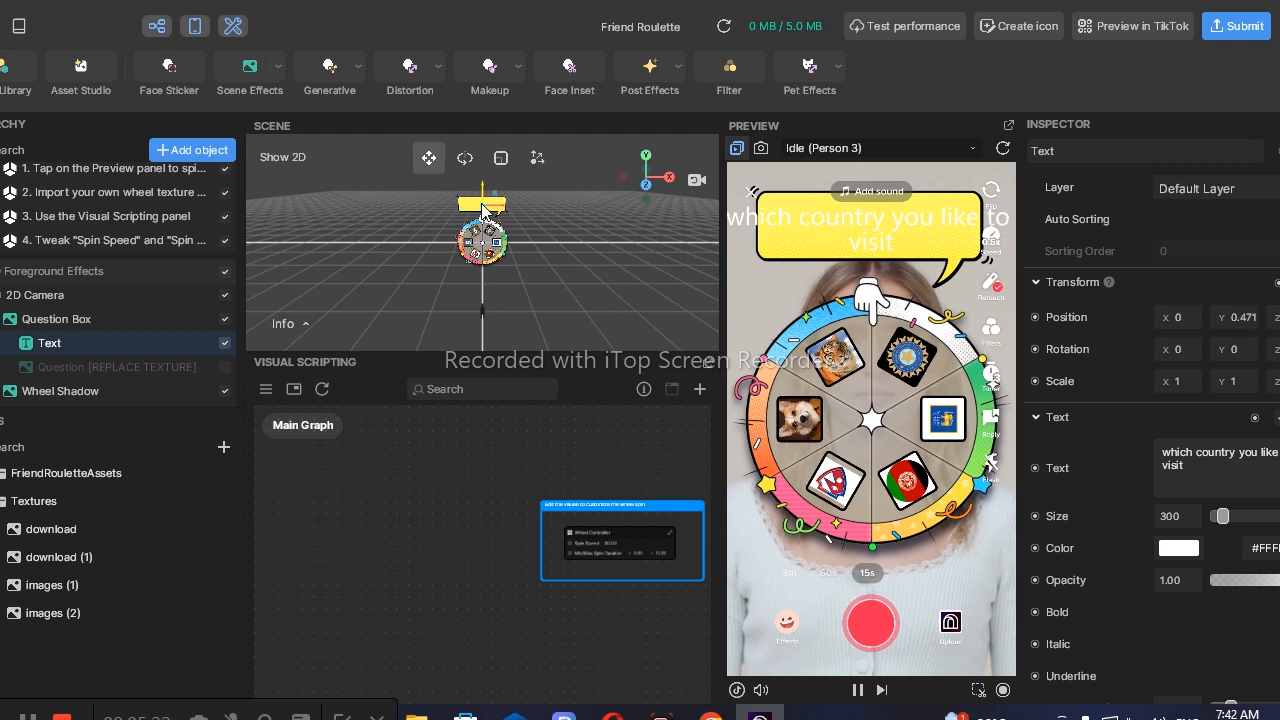
Step: Set the question text's size to 400
drag(1222, 517, 1141, 518)
text(150)
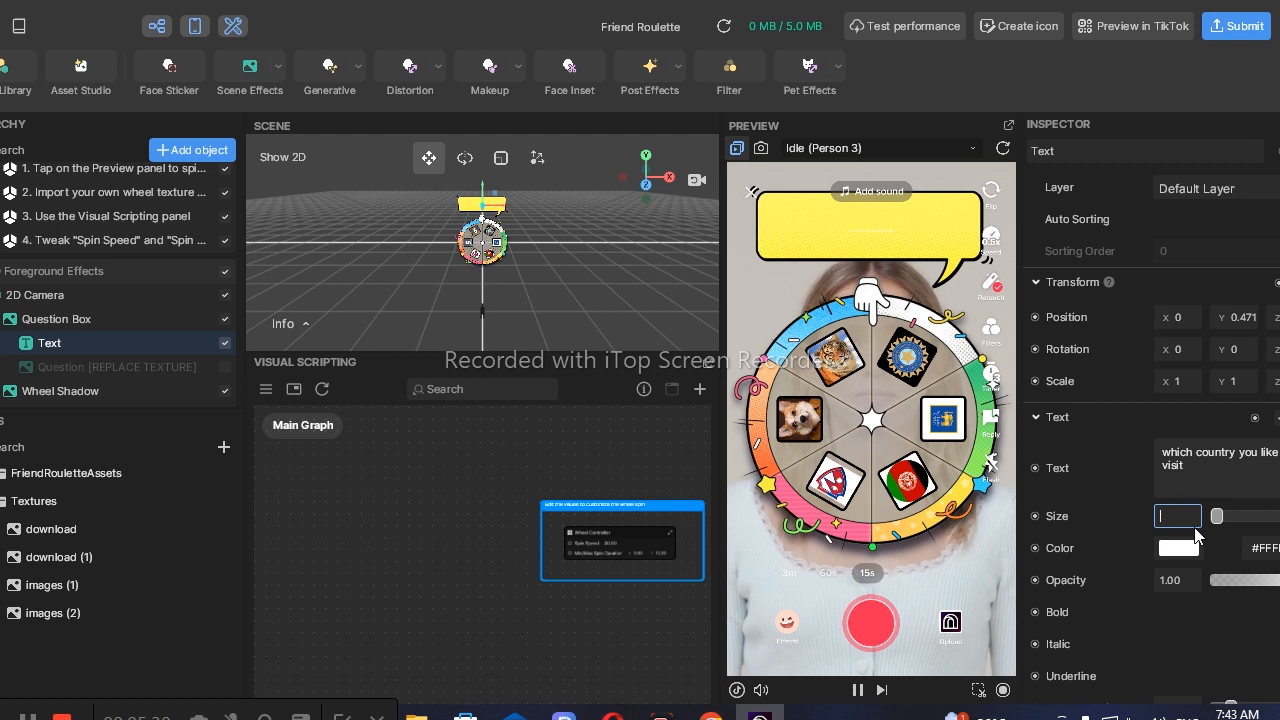
text(300)
key(BackSpace)
key(BackSpace)
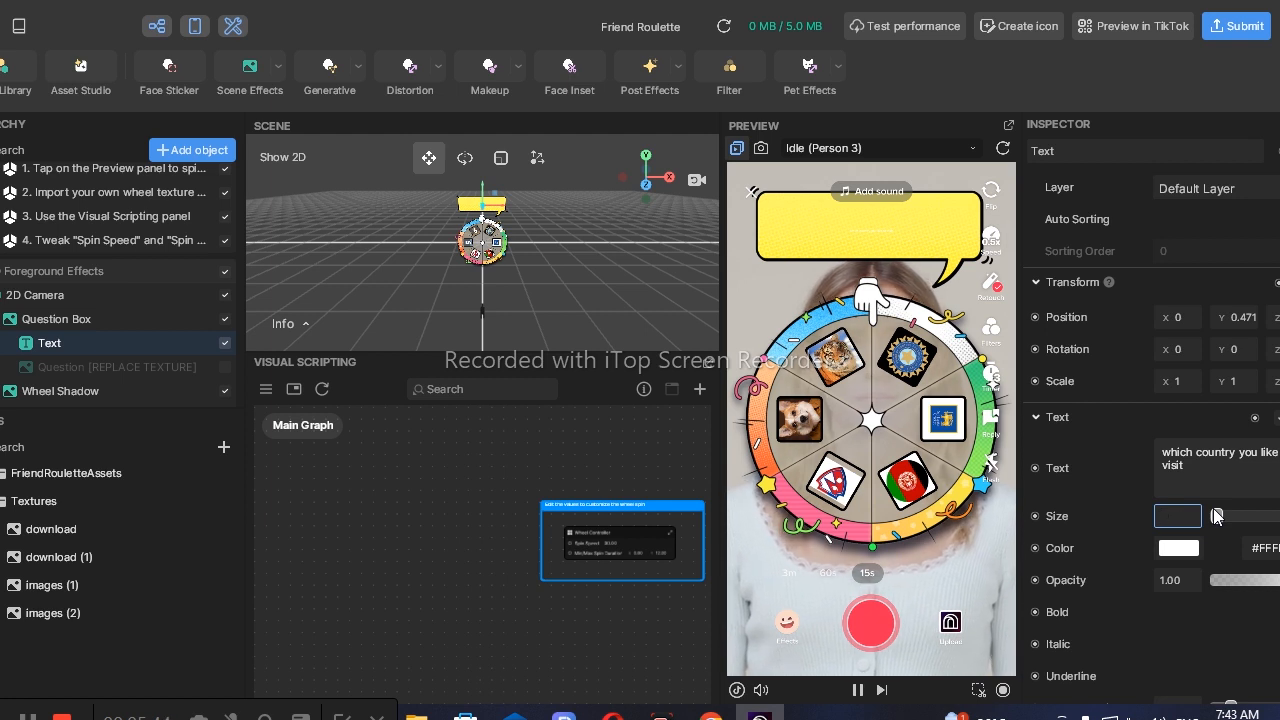
text(400)
Step: Change the question text's color to black
click(1180, 550)
drag(1074, 604, 1010, 626)
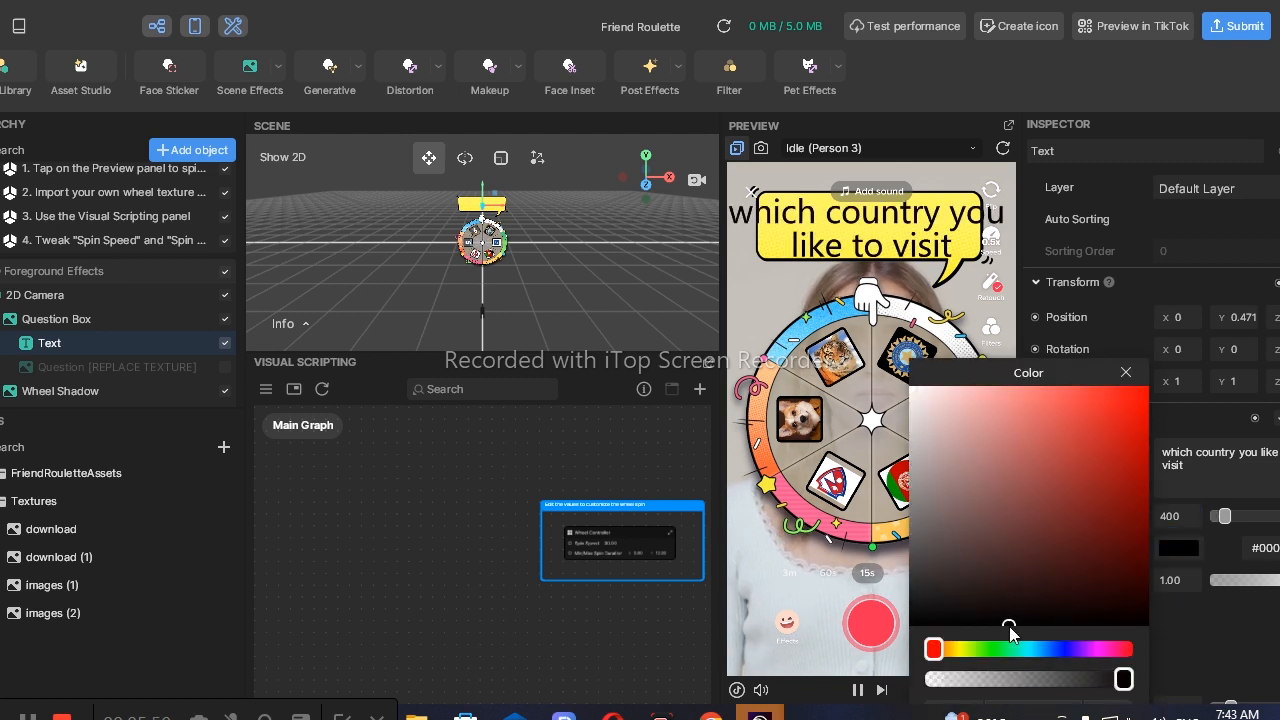
click(1127, 372)
Step: Try smaller sizes of 350, 300 and 250 for the question text to fit the speech bubble
click(1186, 515)
text(4)
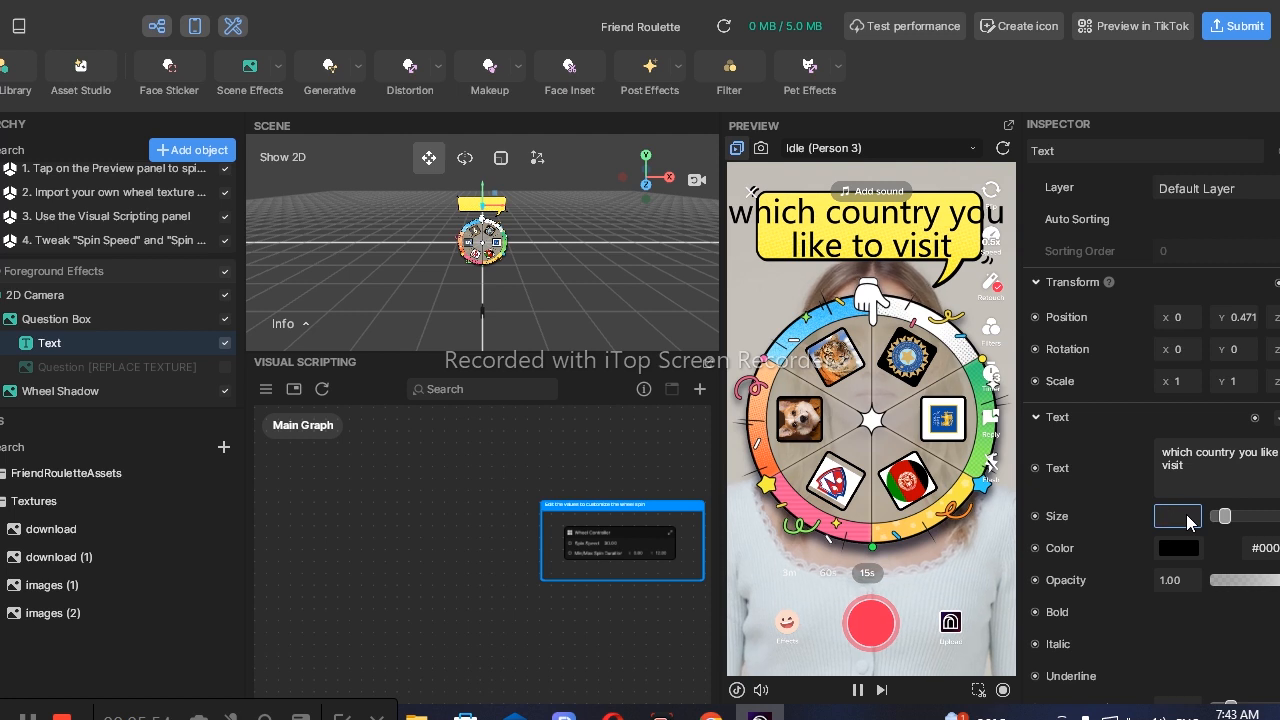
text(50)
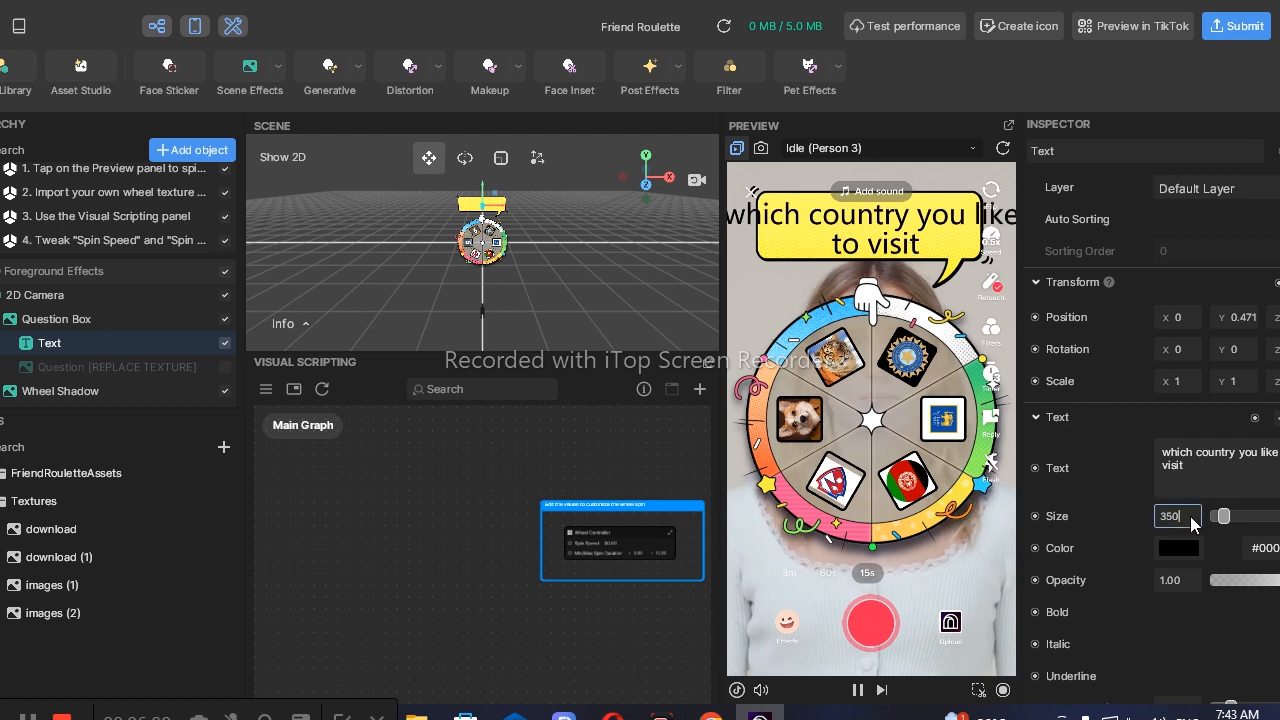
key(BackSpace)
key(BackSpace)
text(00)
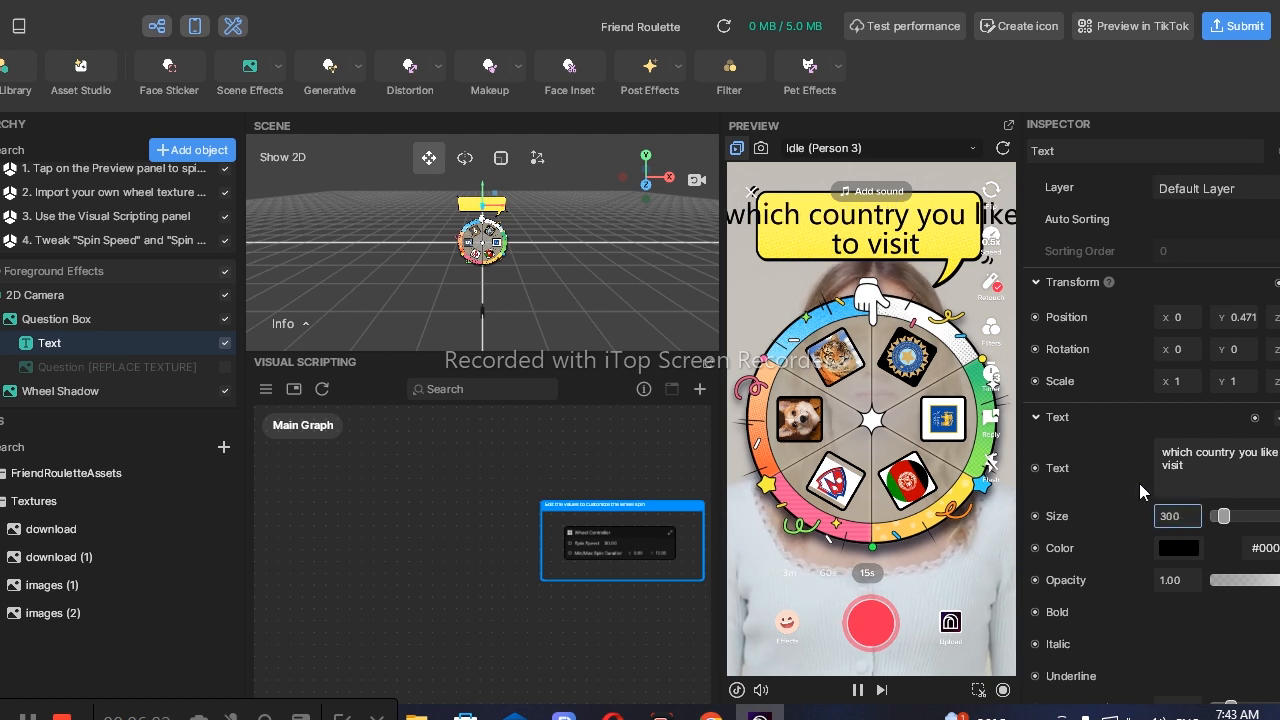
key(Return)
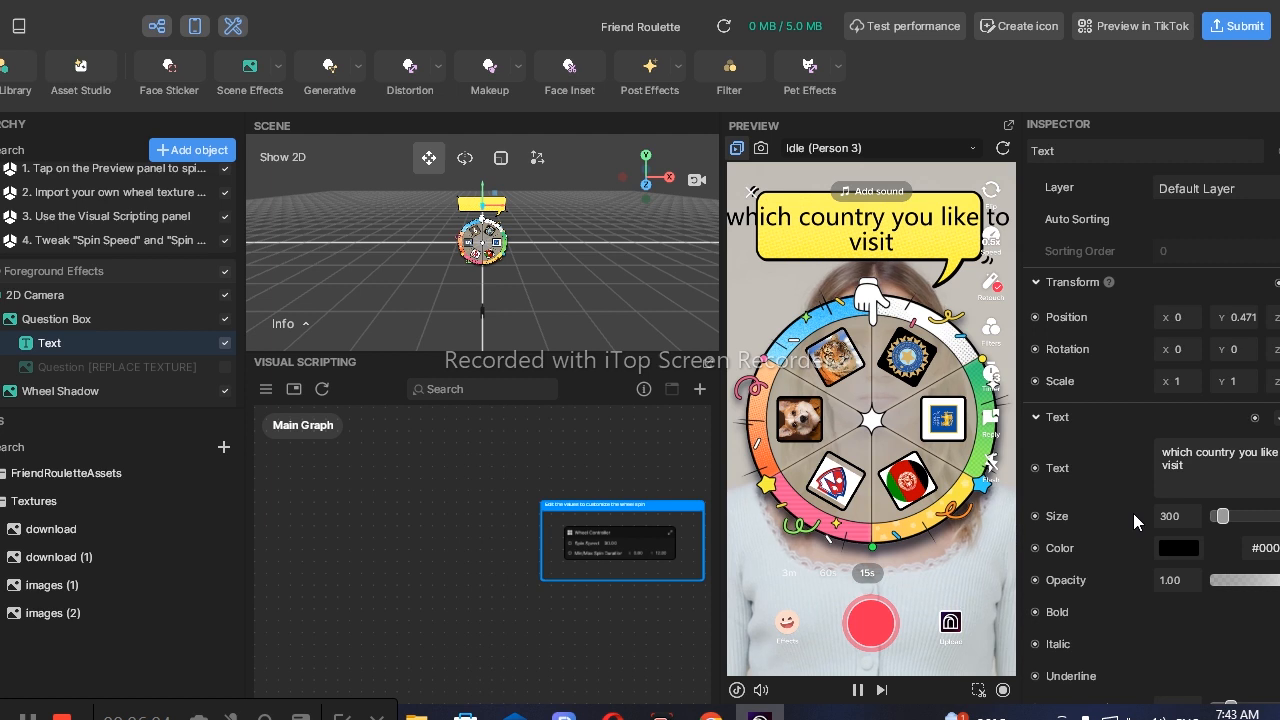
click(1189, 515)
key(BackSpace)
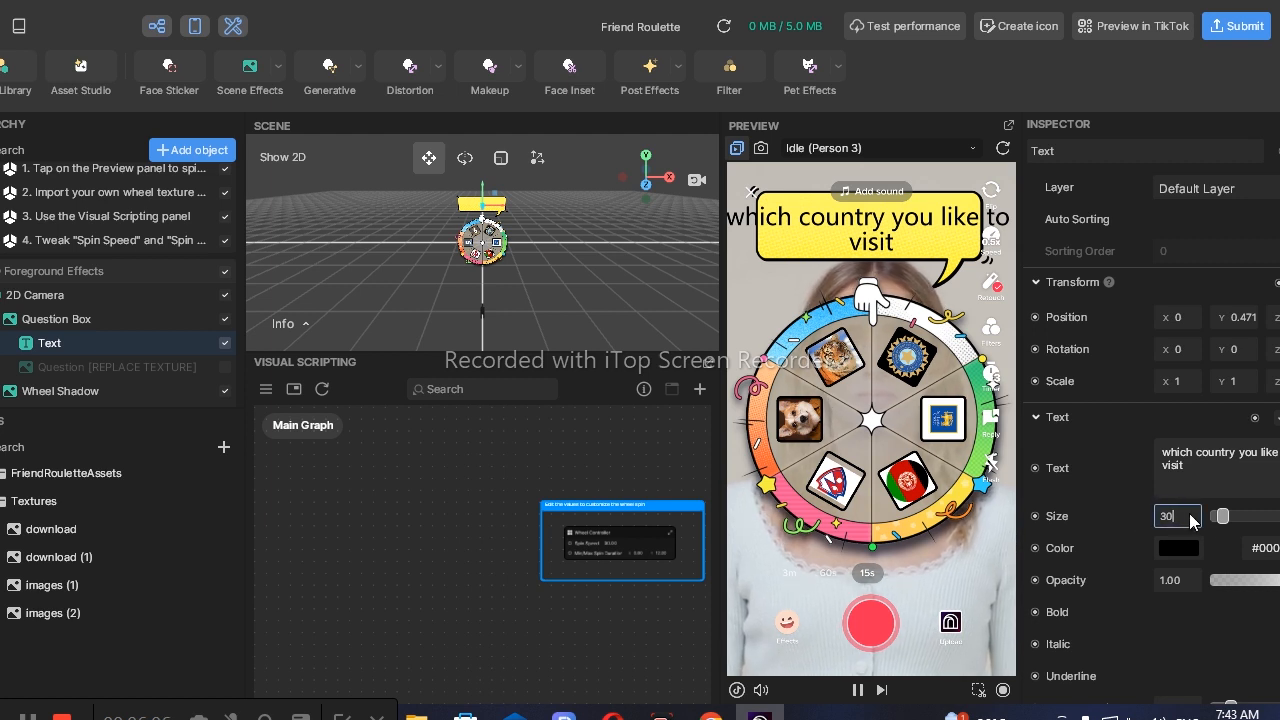
text(250)
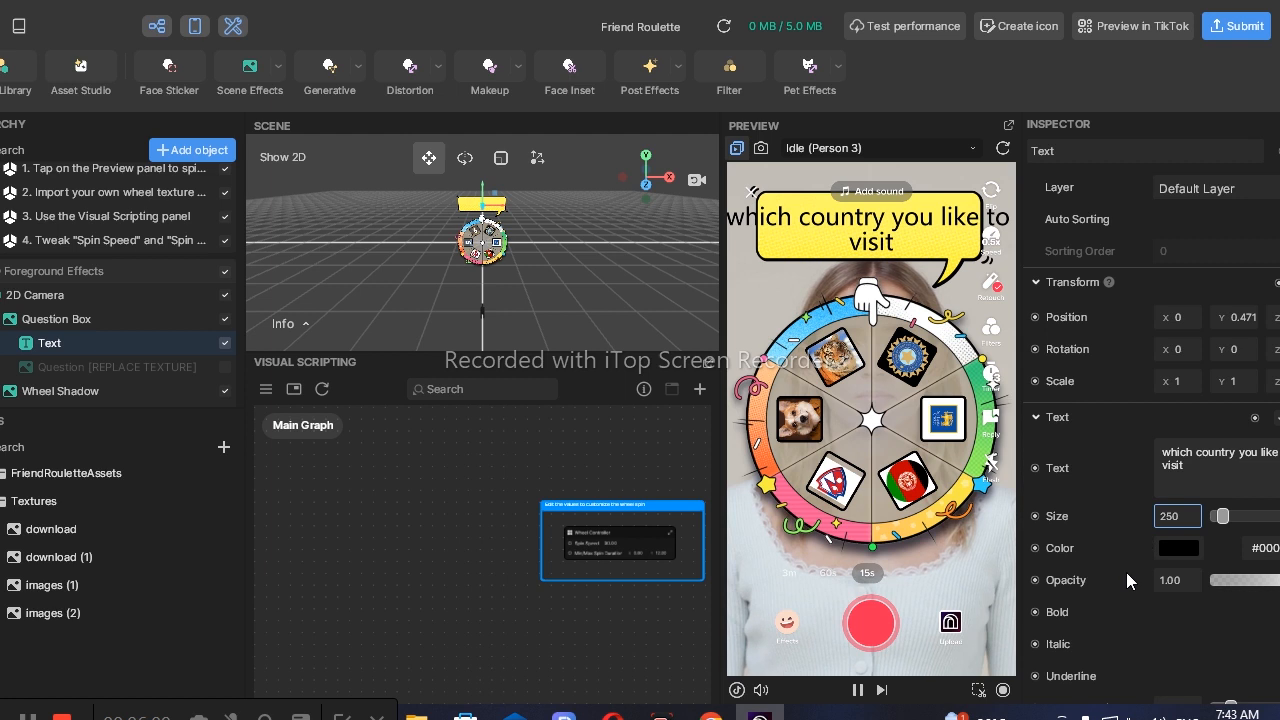
key(Return)
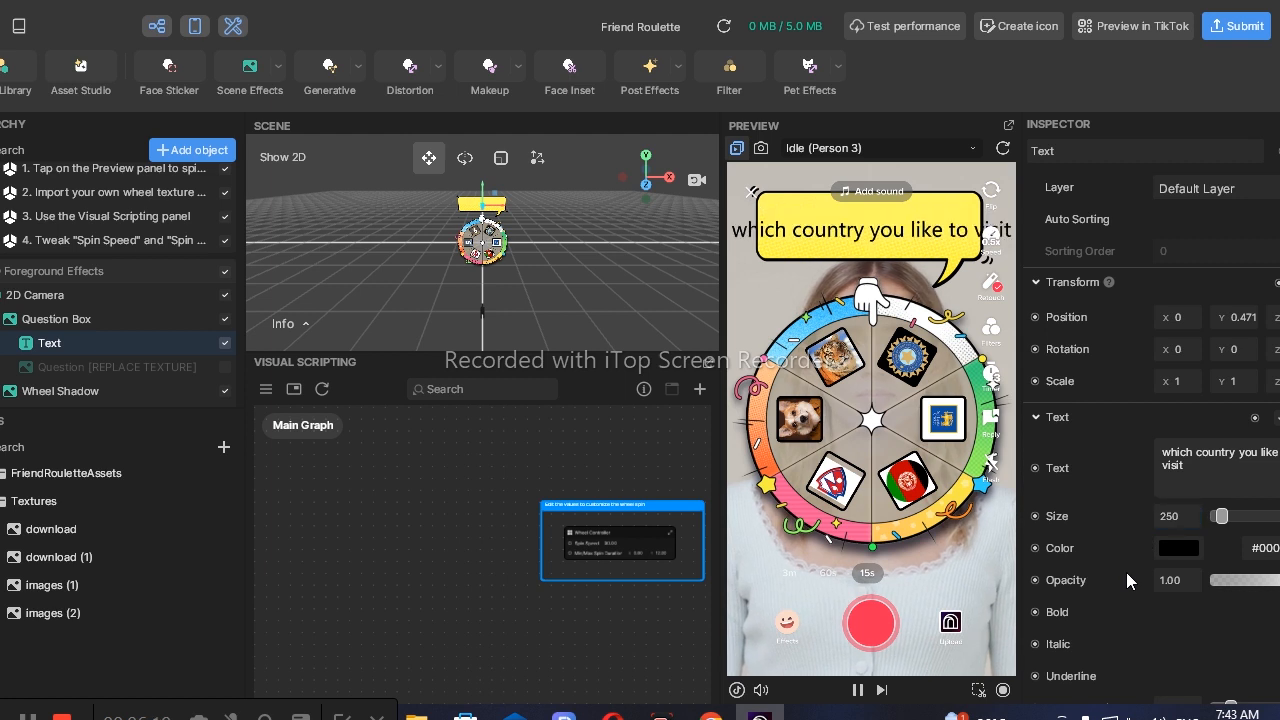
Step: Try sizes of 220 and 200 for the question text to fit the speech bubble
click(1184, 517)
key(BackSpace)
key(BackSpace)
text(3)
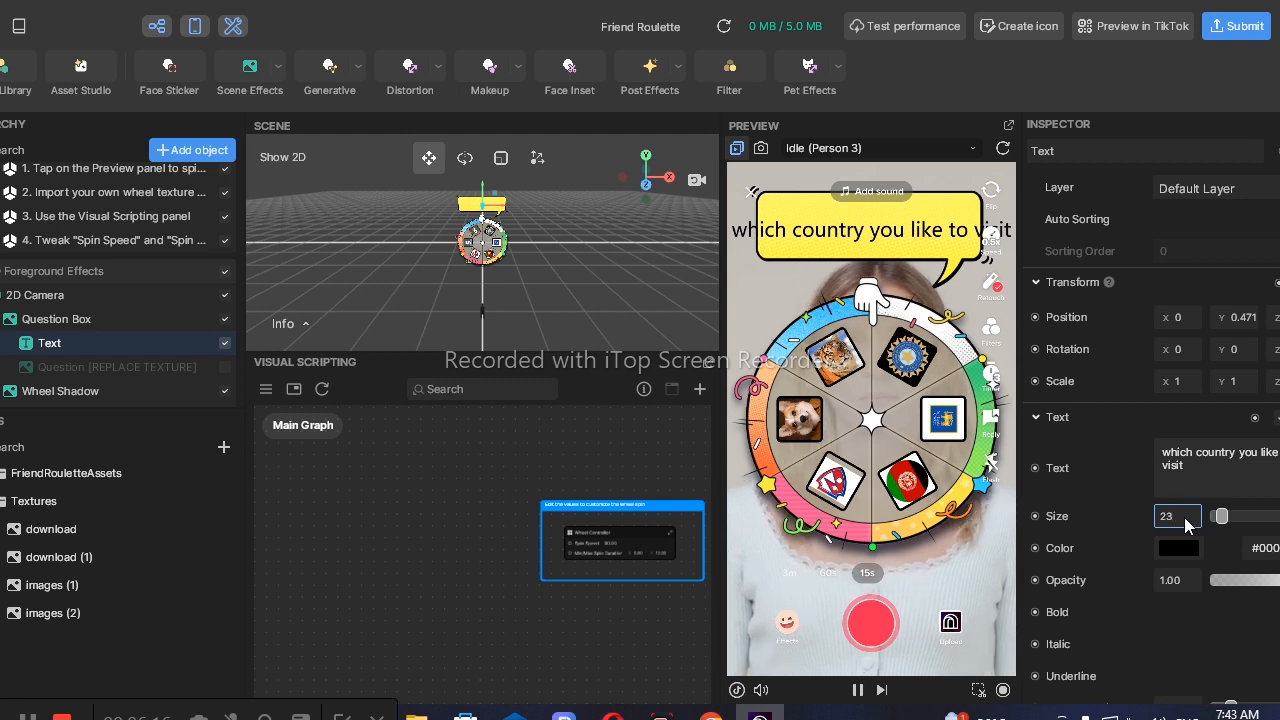
key(BackSpace)
text(20)
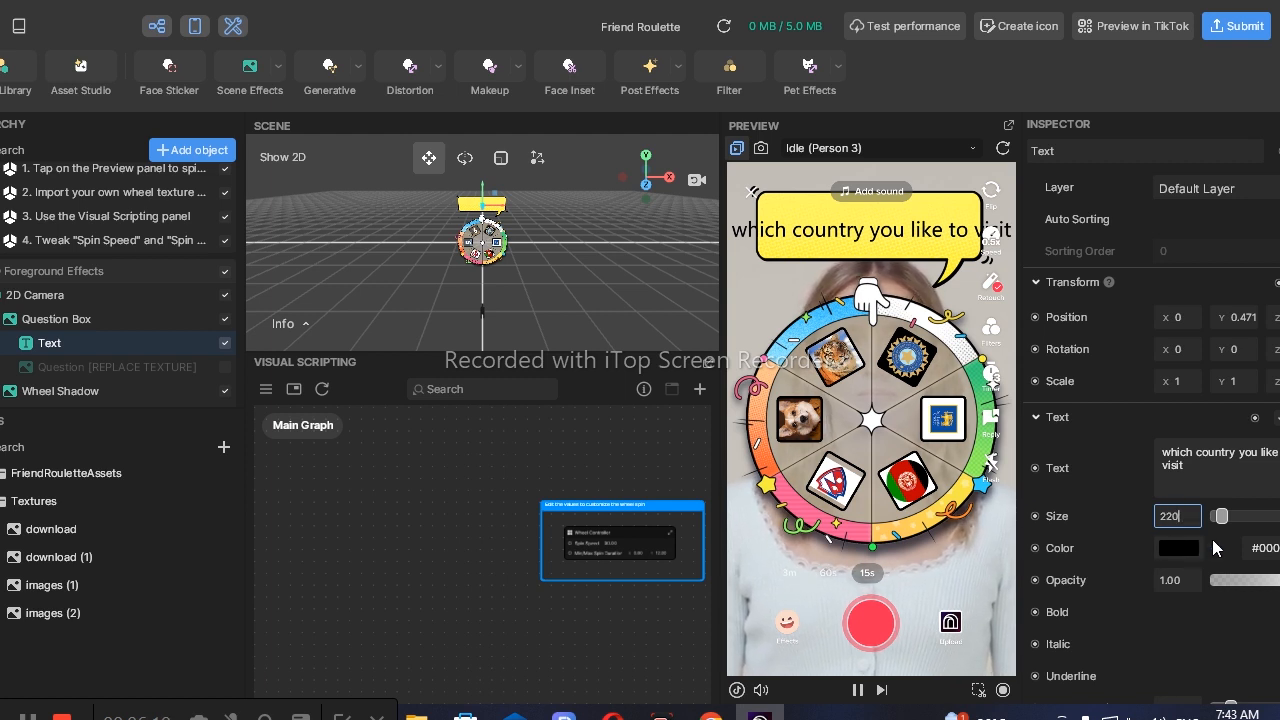
key(Return)
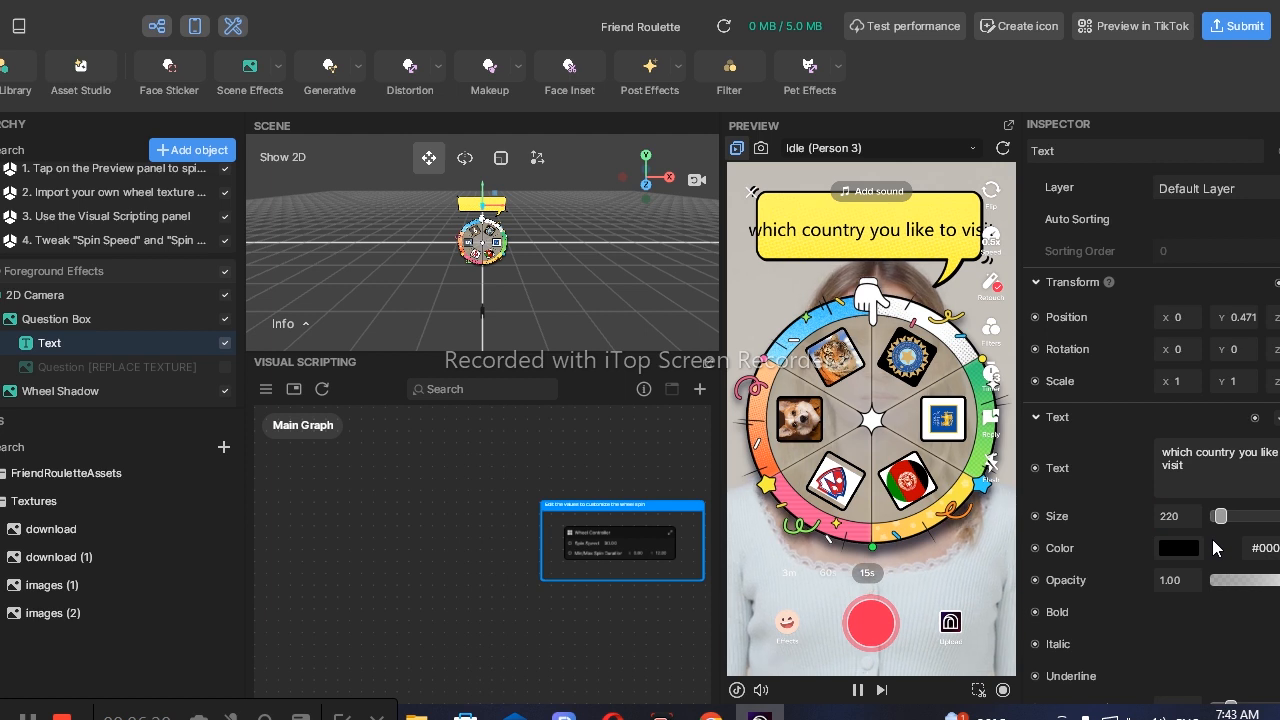
click(1183, 516)
text(2)
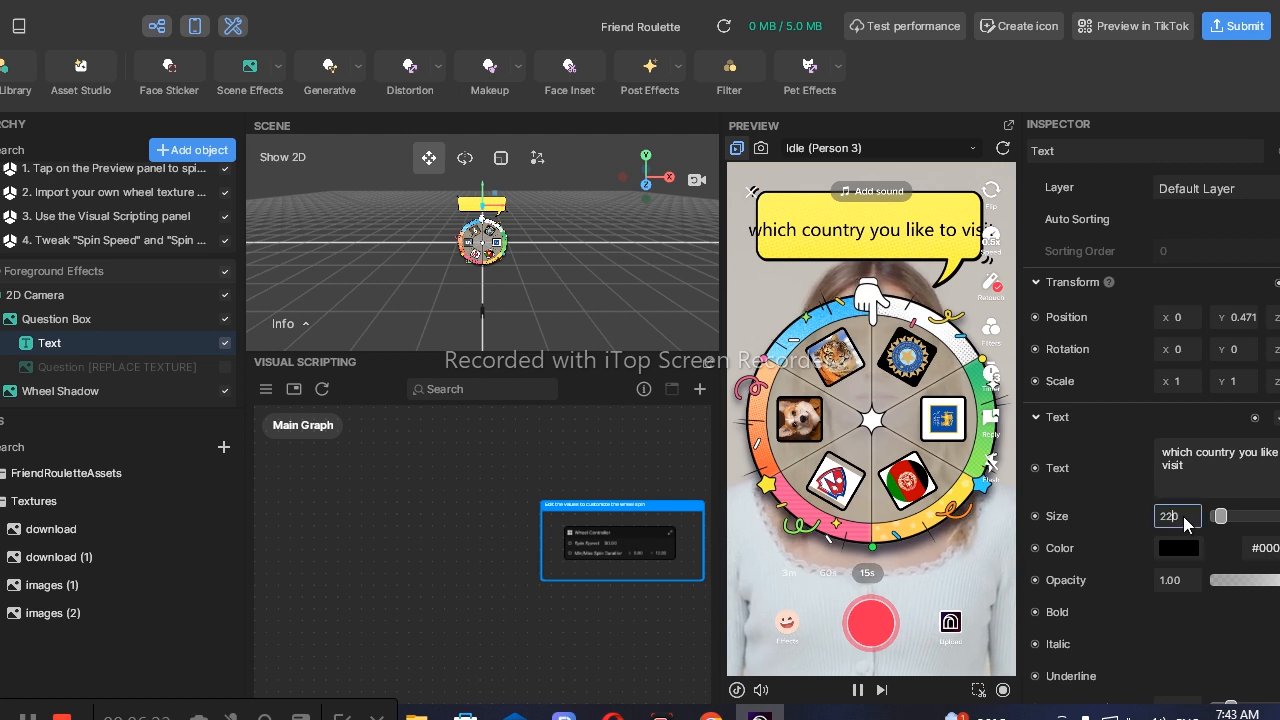
text(00)
key(Return)
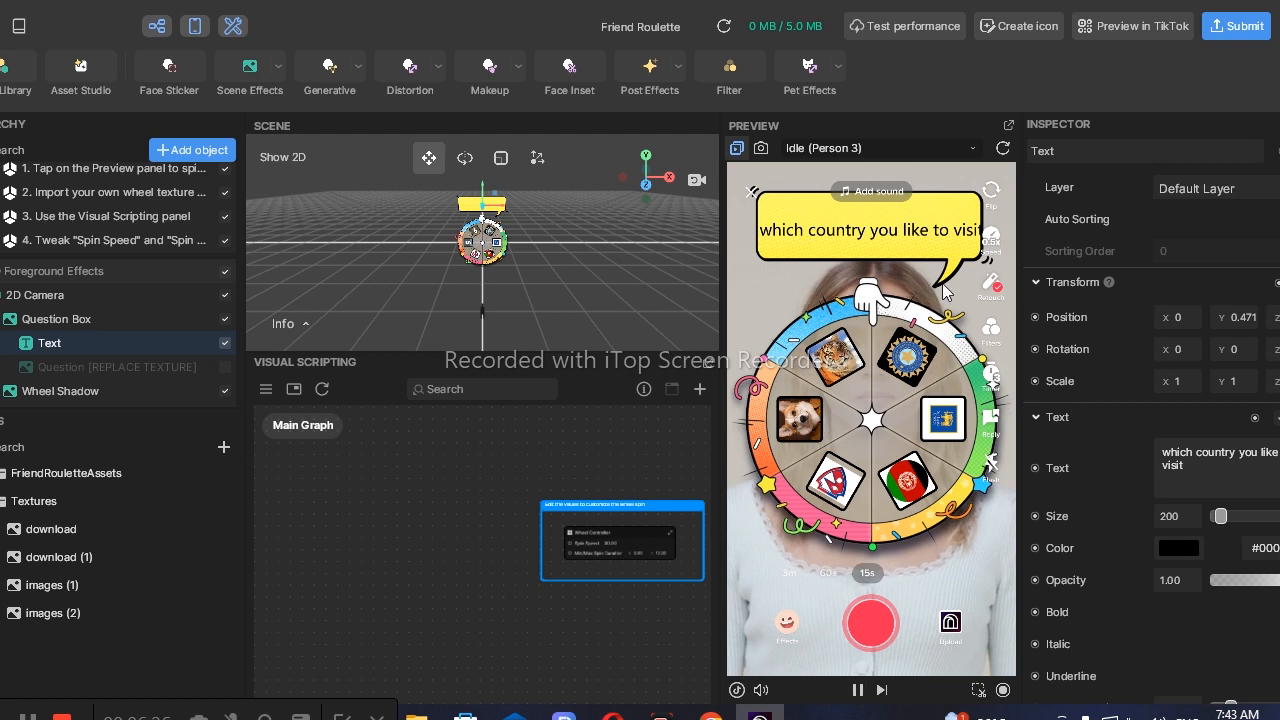
Step: Set the question text's size to 190 so it fits inside the speech bubble
click(1185, 513)
key(BackSpace)
text(190)
click(1195, 631)
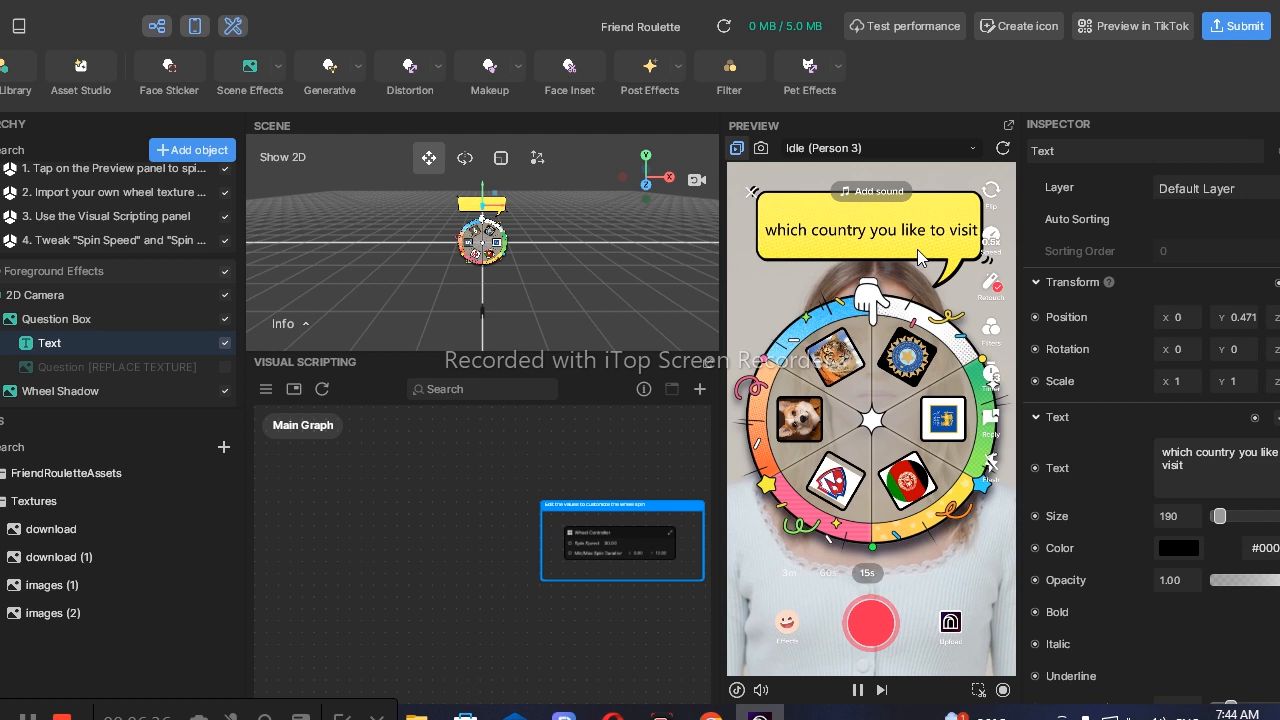
Step: Make the question text in the speech bubble italic and underlined
click(1279, 612)
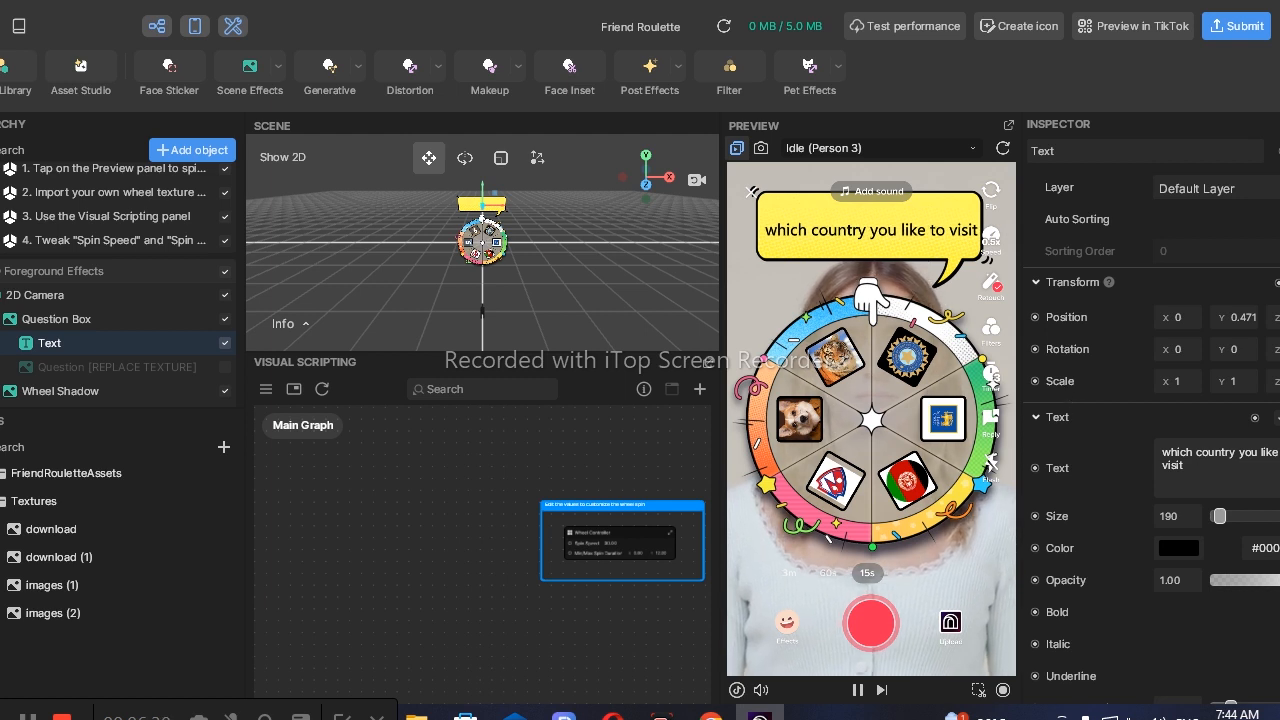
click(1279, 644)
click(1279, 676)
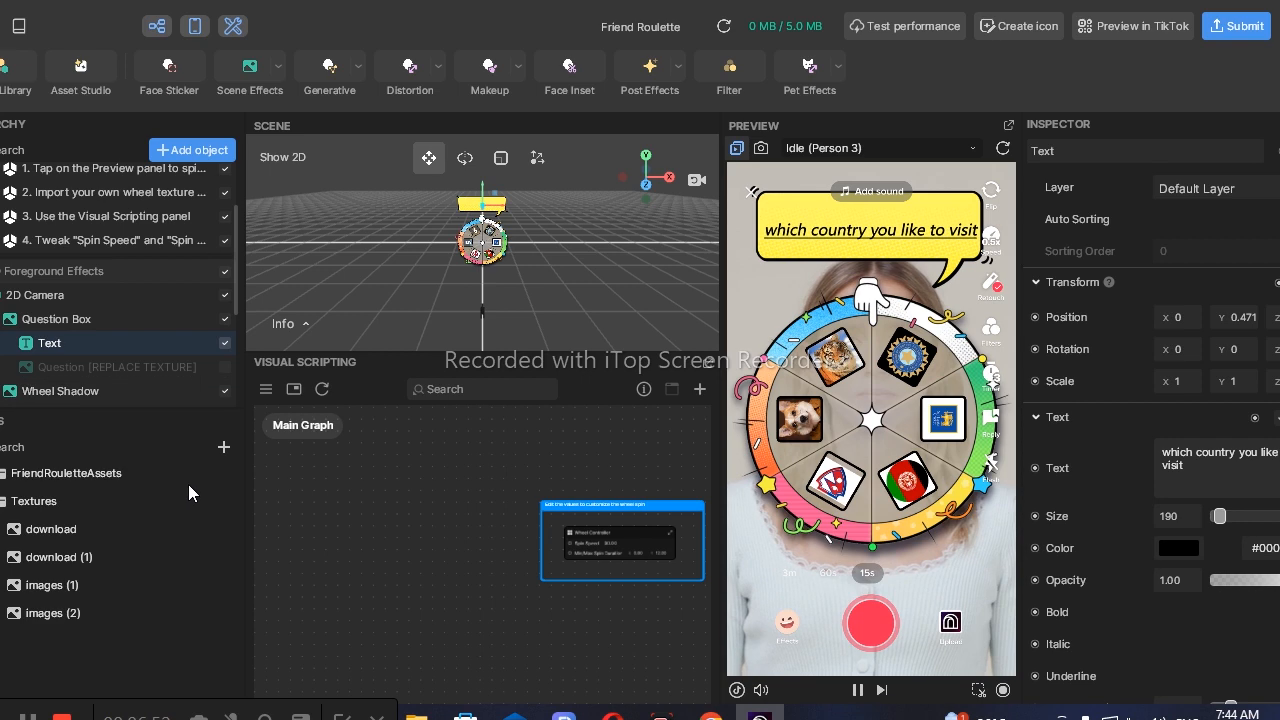
Step: Review the imported textures download, download (1), images (1) and images (2), and check the options for adding assets
click(95, 528)
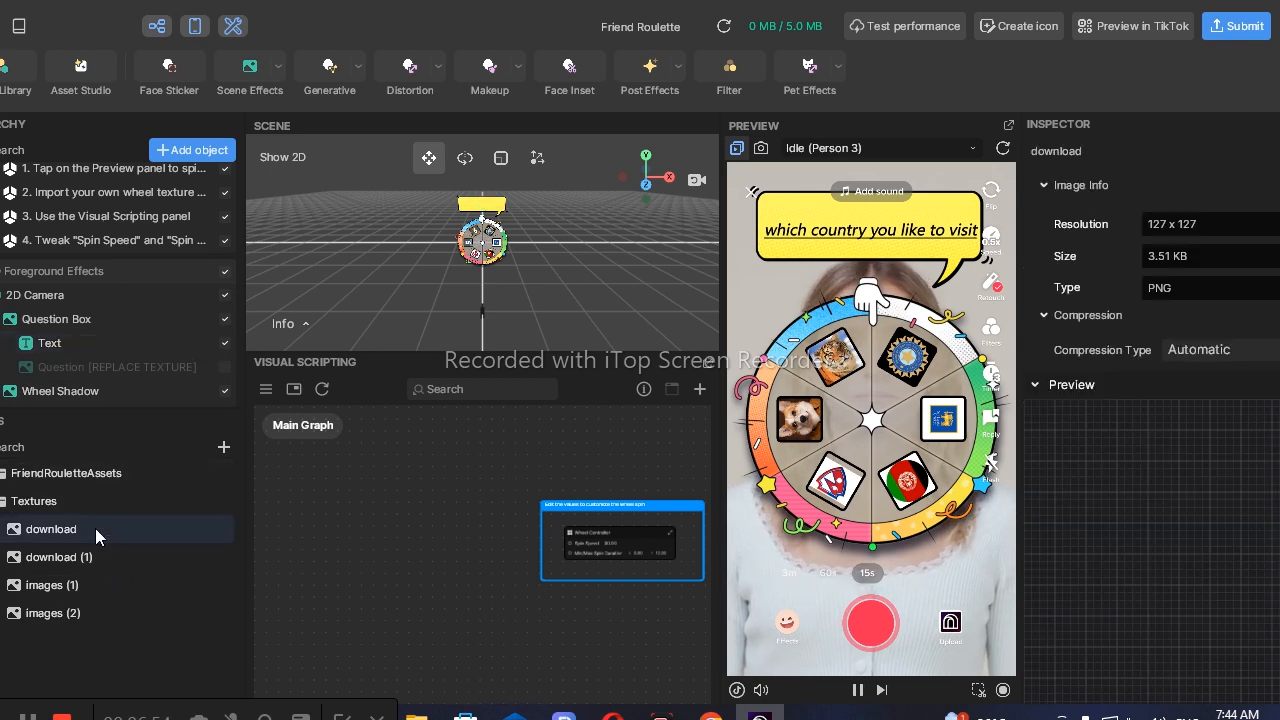
click(80, 565)
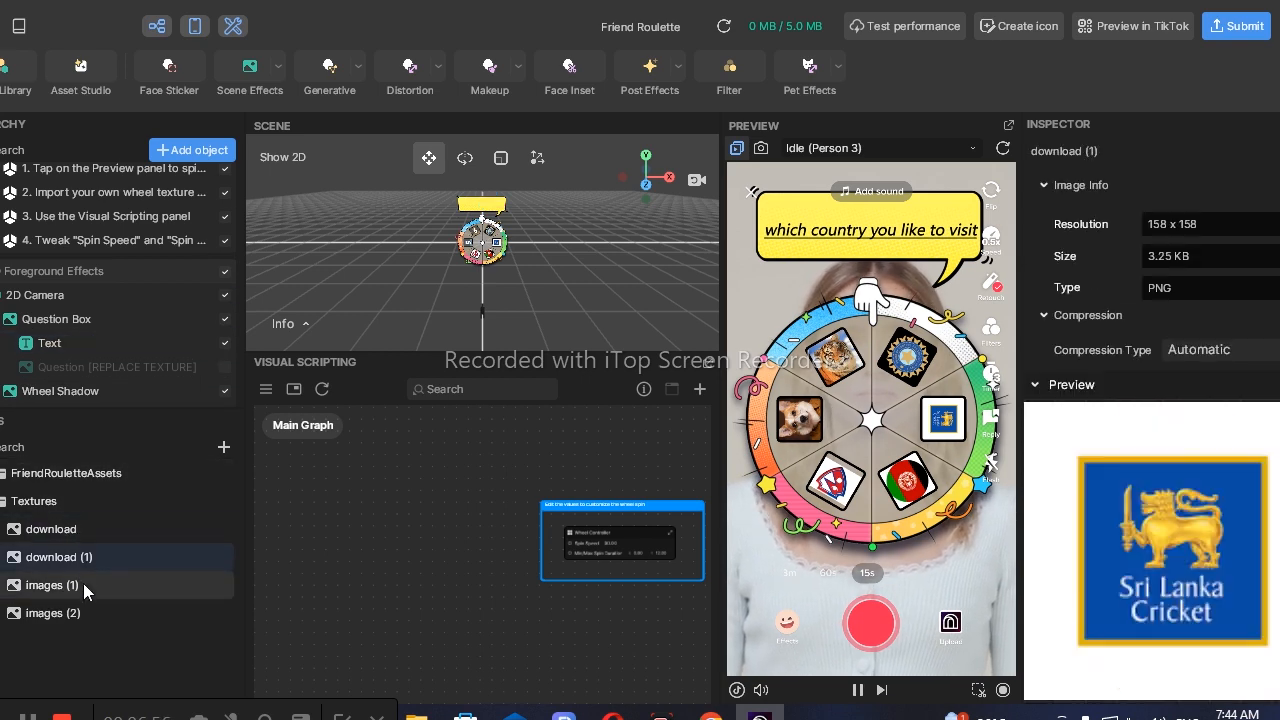
click(83, 584)
click(84, 608)
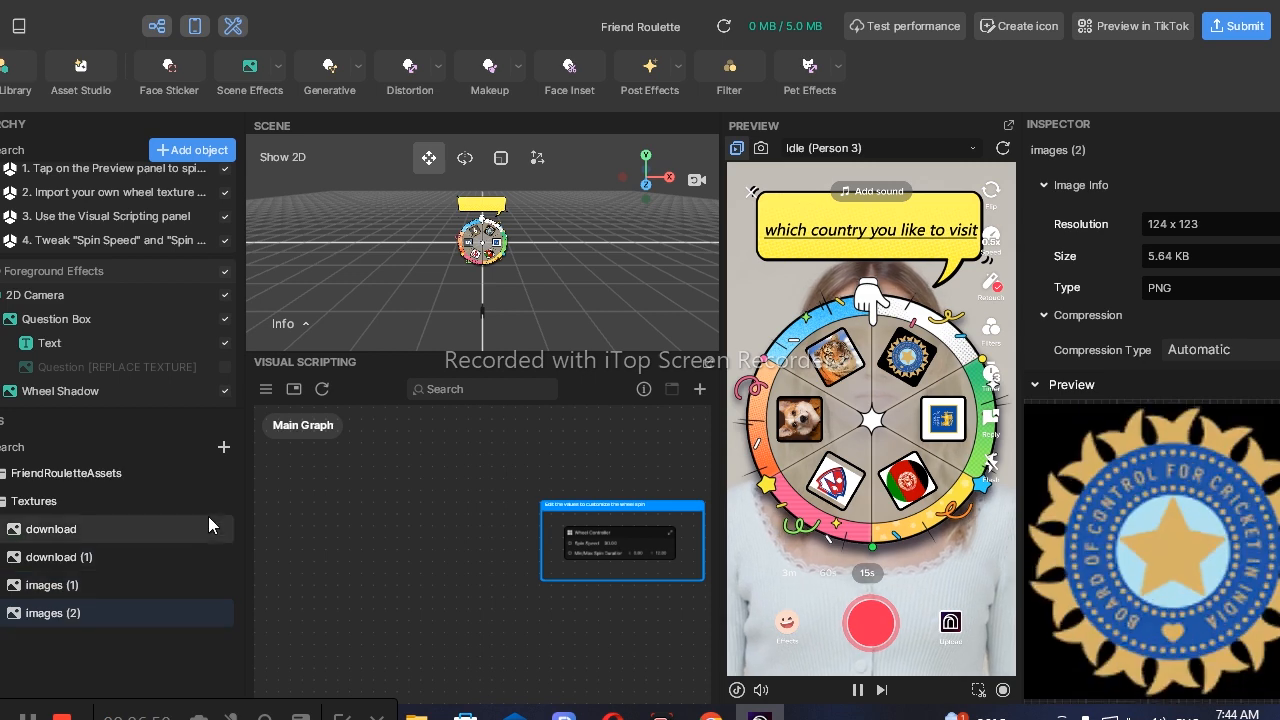
click(225, 449)
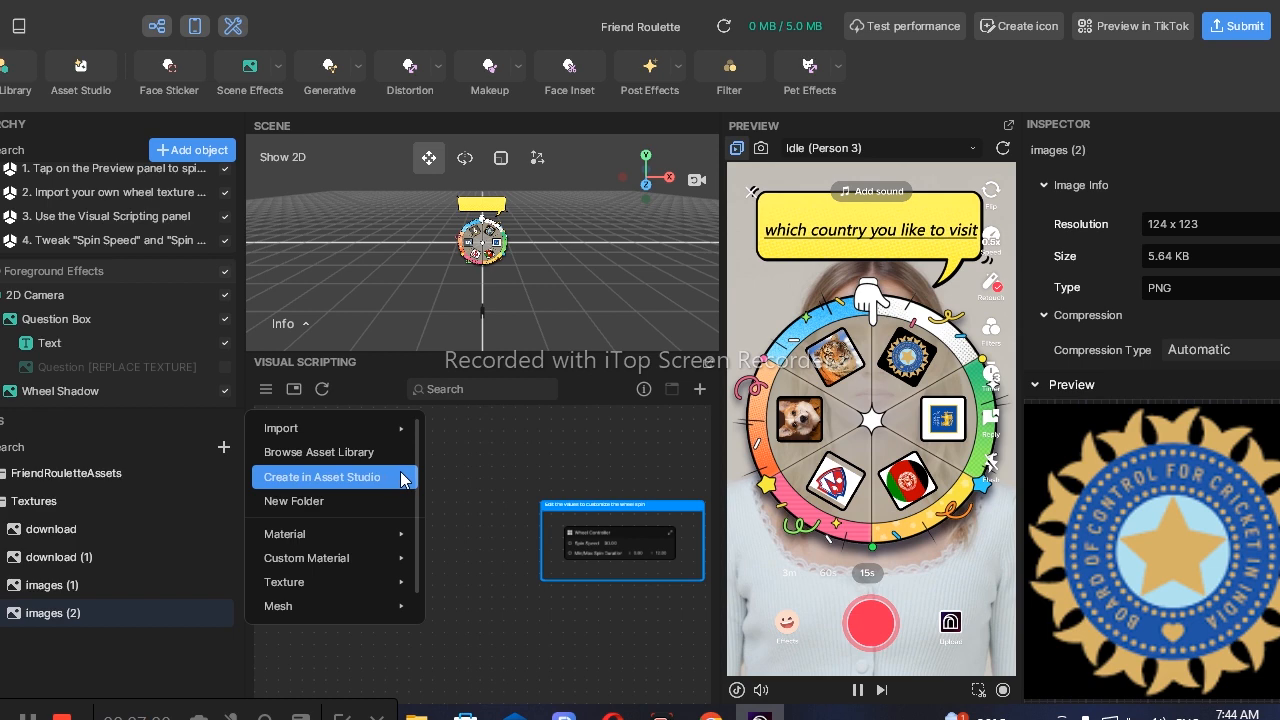
click(451, 461)
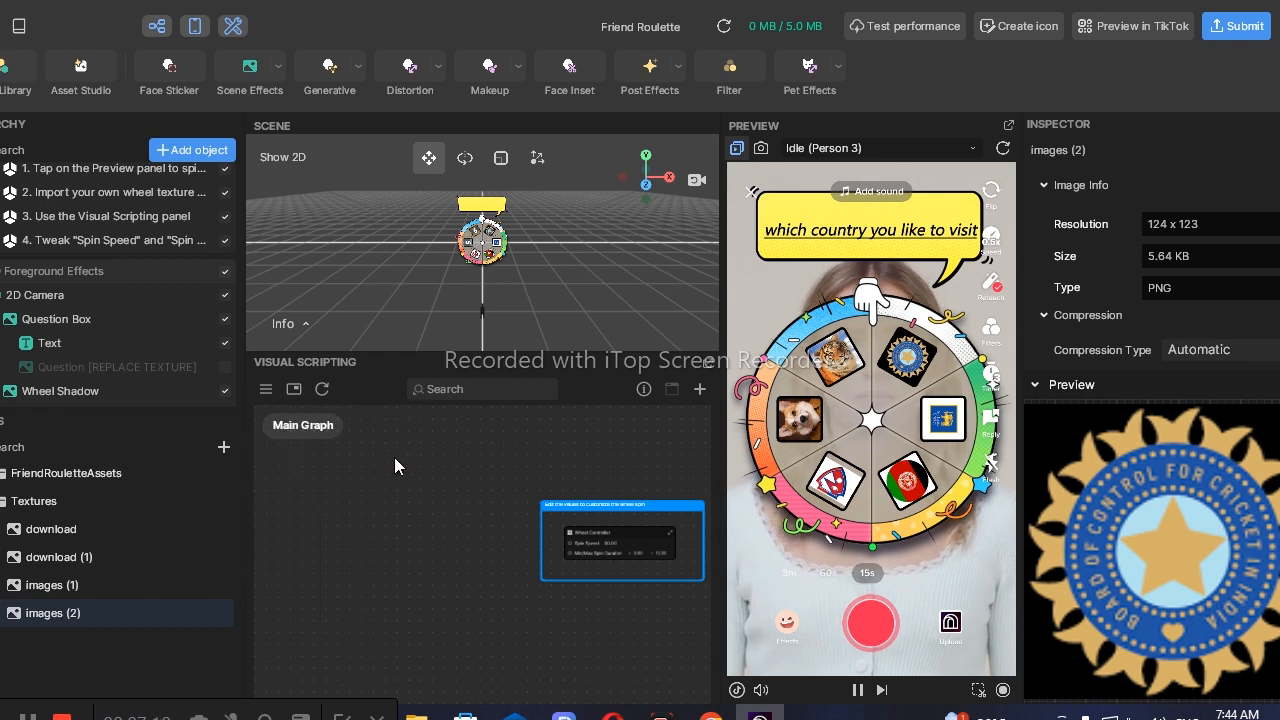
Step: Add a 3D Animation Controller node from the Utility category to the main graph and place it below the empty area beside the Wheel Controller
right_click(394, 457)
click(429, 480)
mouse_move(431, 487)
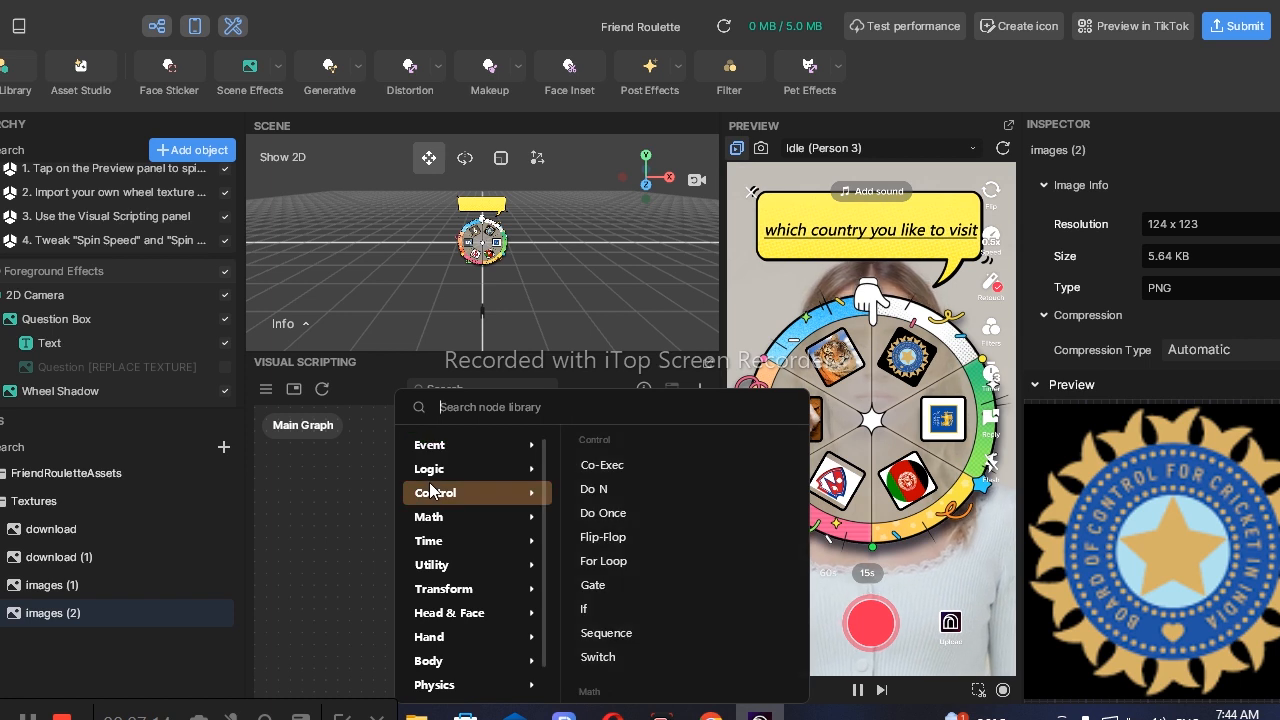
mouse_move(470, 463)
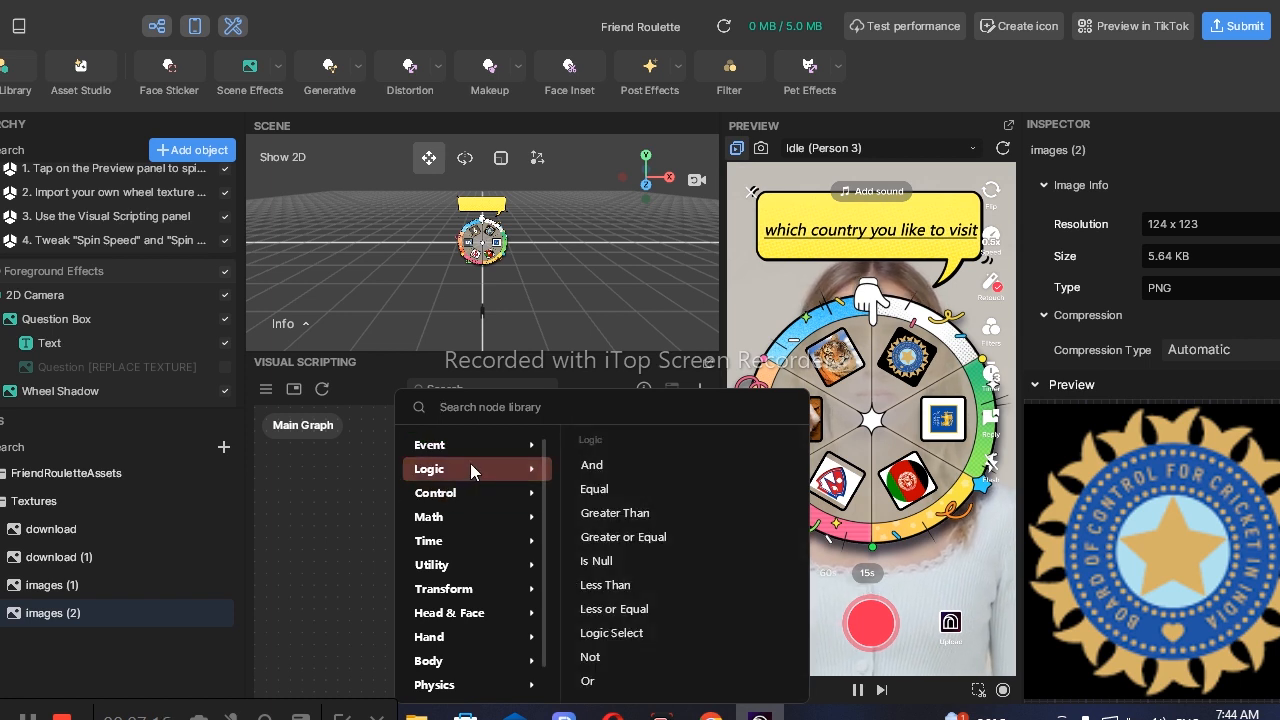
mouse_move(470, 490)
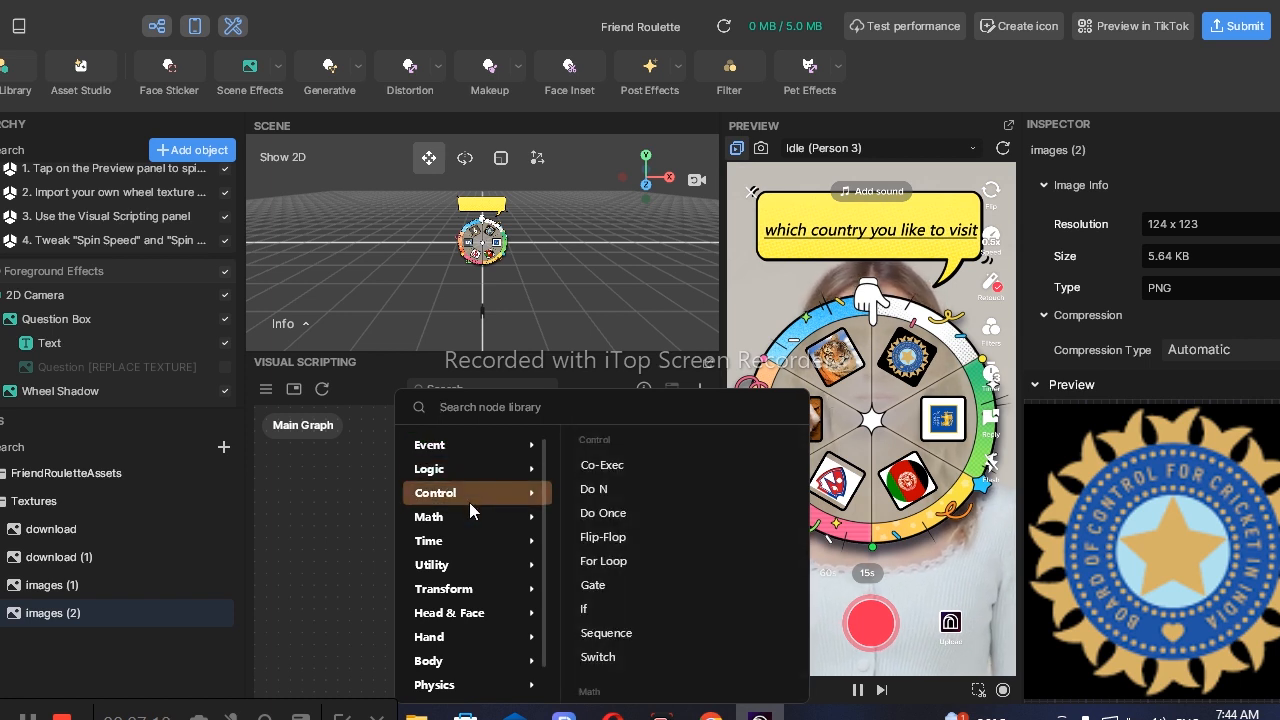
mouse_move(461, 566)
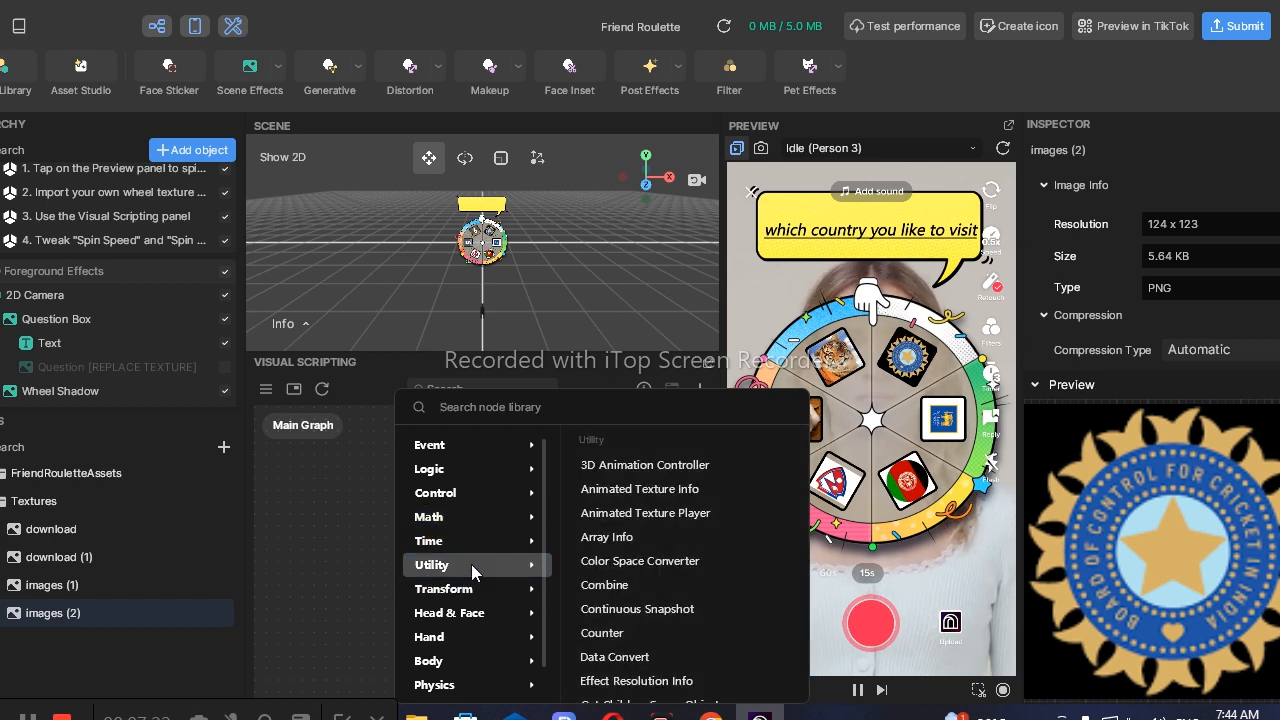
mouse_move(609, 464)
click(609, 464)
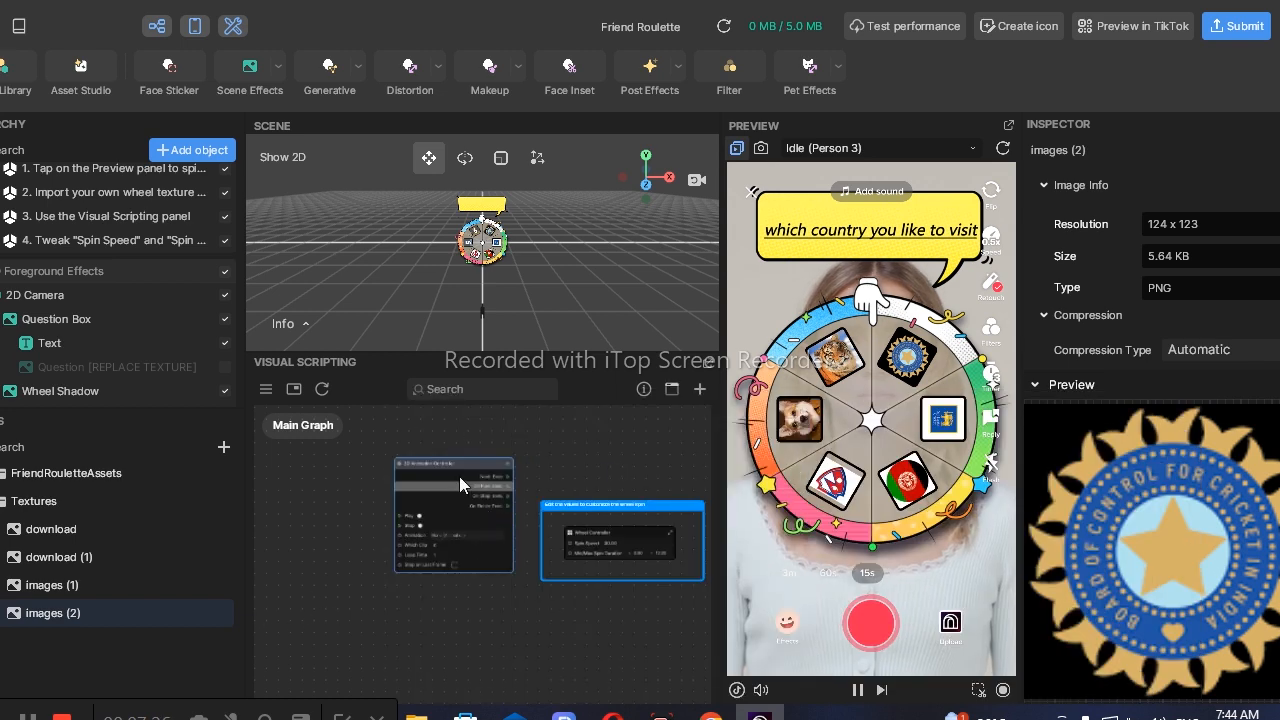
drag(460, 464, 456, 566)
Step: Add a Start event node to the main graph and place it above and to the side of the 3D Animation Controller
right_click(425, 455)
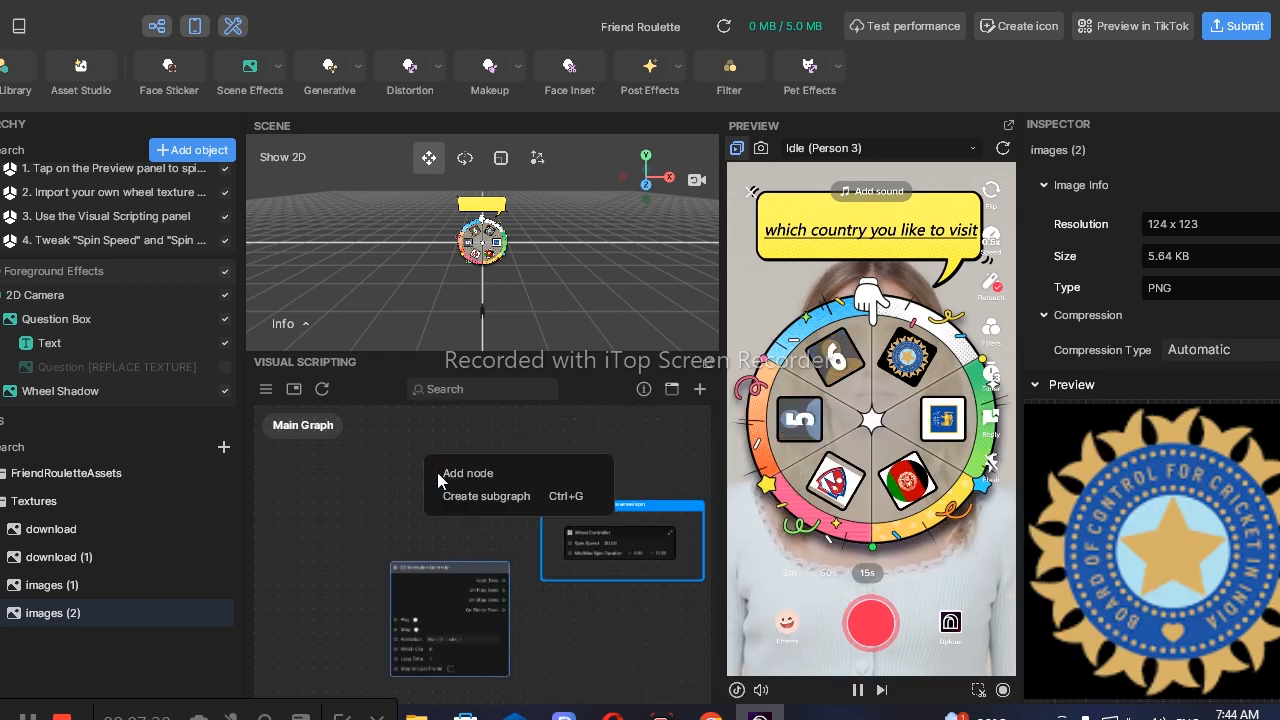
click(460, 475)
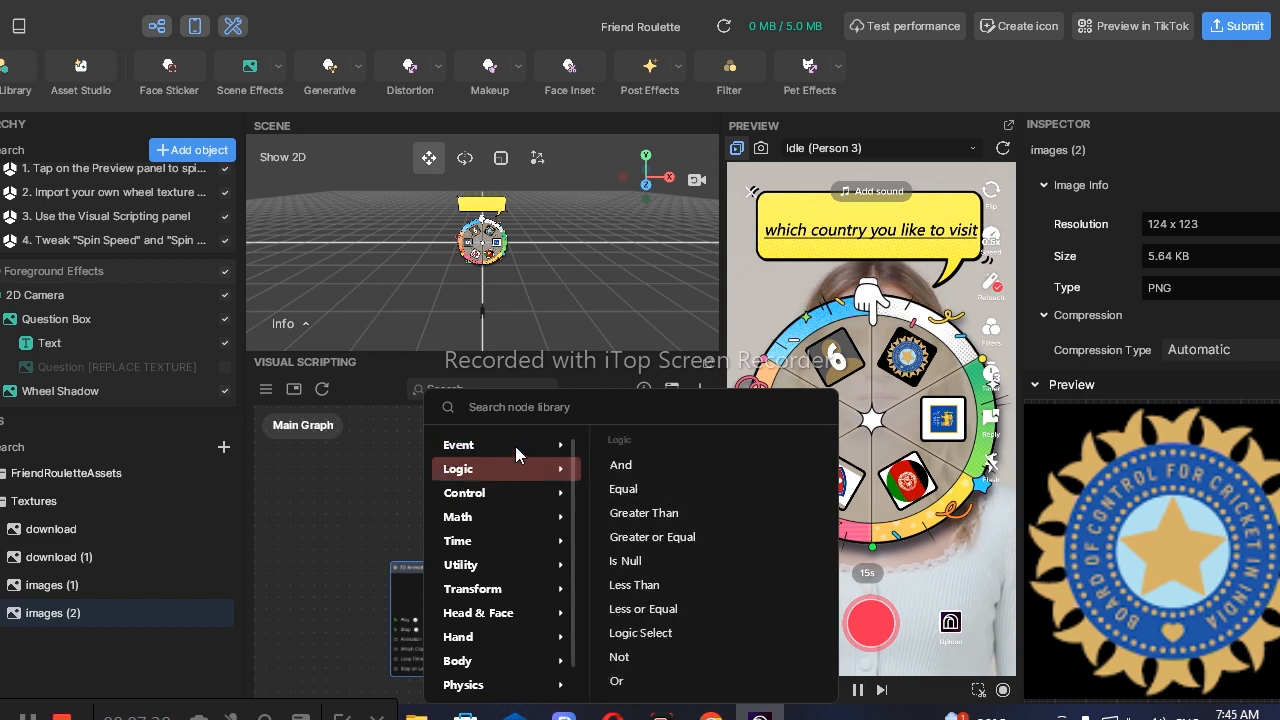
click(515, 446)
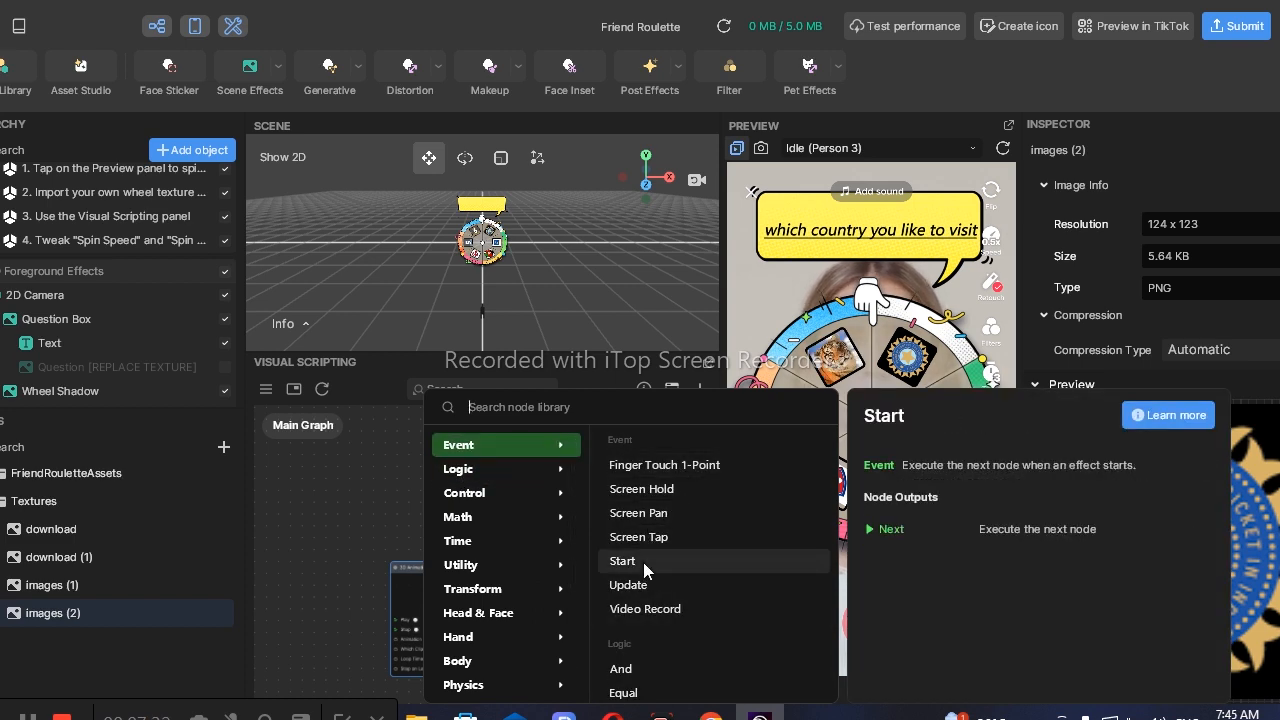
click(643, 562)
drag(465, 465, 370, 492)
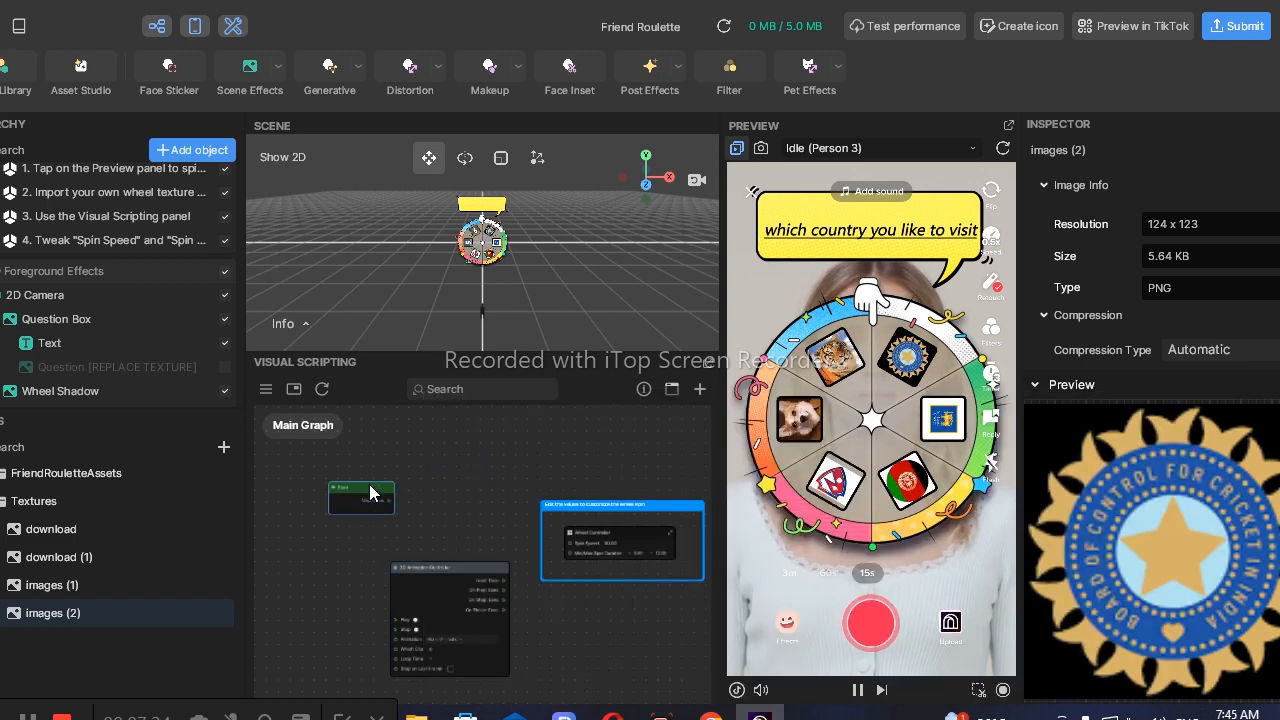
Step: Move the 3D Animation Controller node closer to the Start node and enable its Stop on Last Frame option
drag(457, 566, 457, 527)
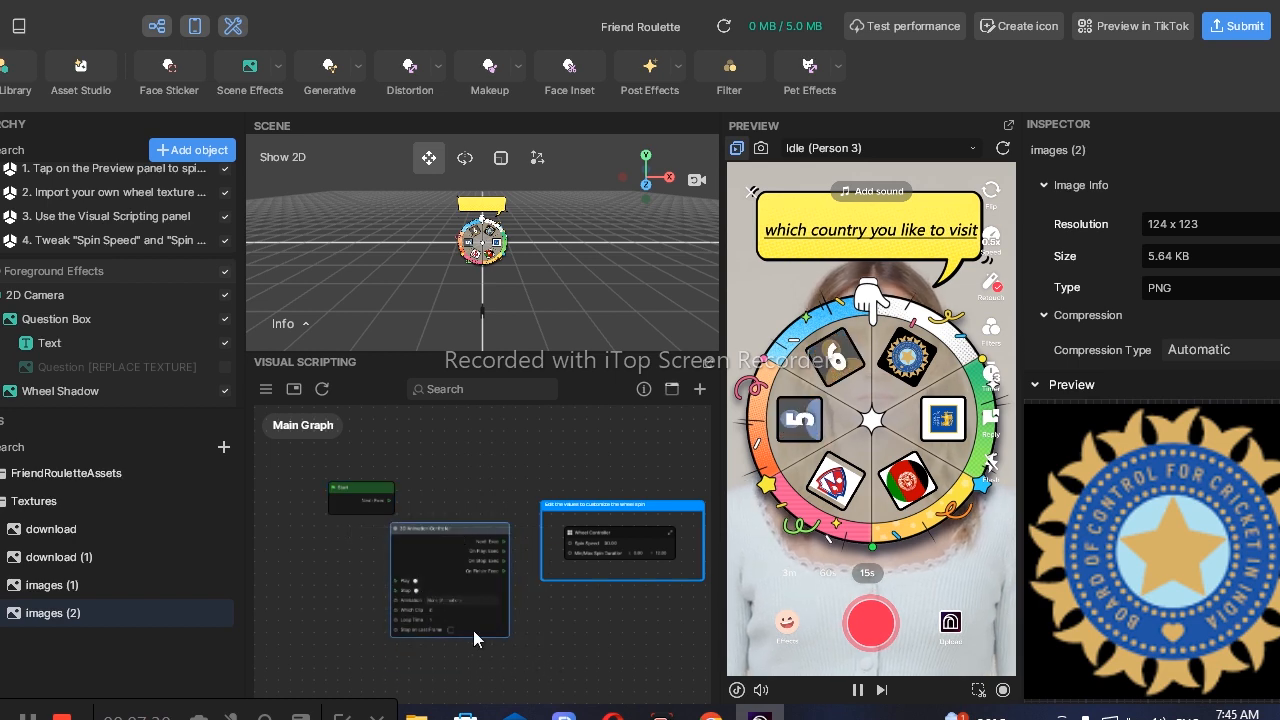
scroll(457, 618, up, 5)
scroll(455, 593, down, 3)
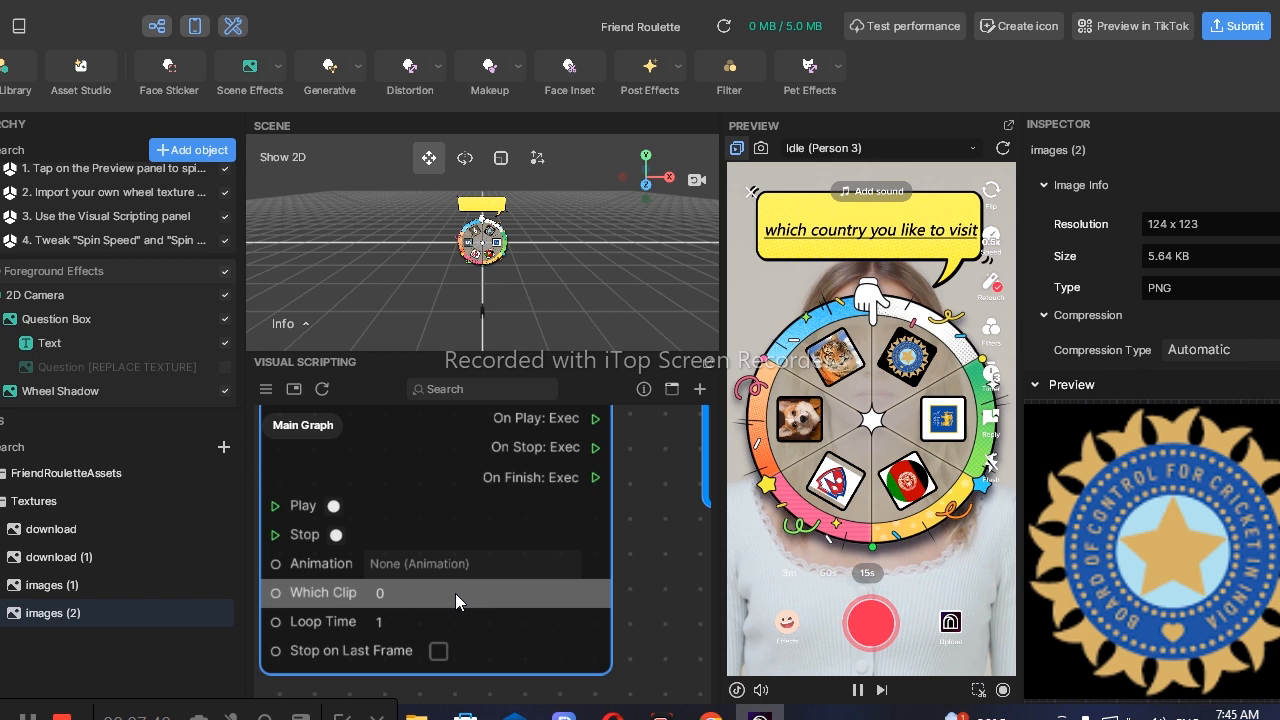
click(457, 568)
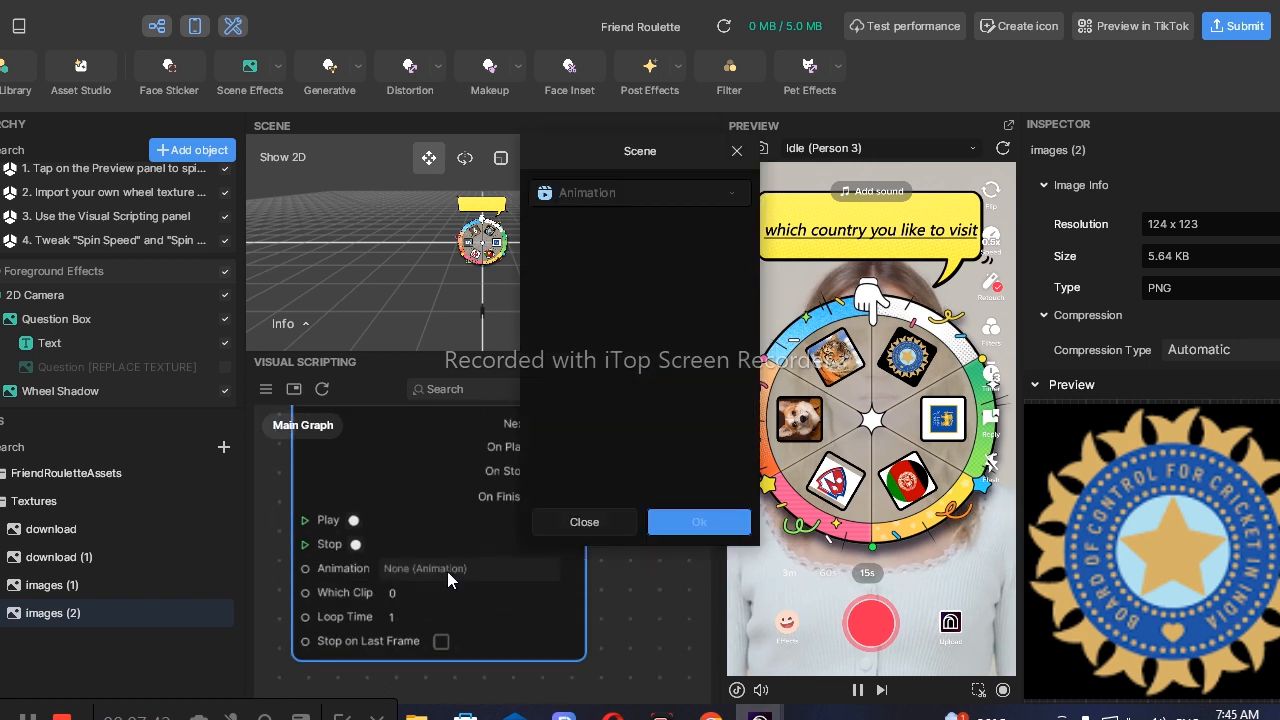
click(584, 524)
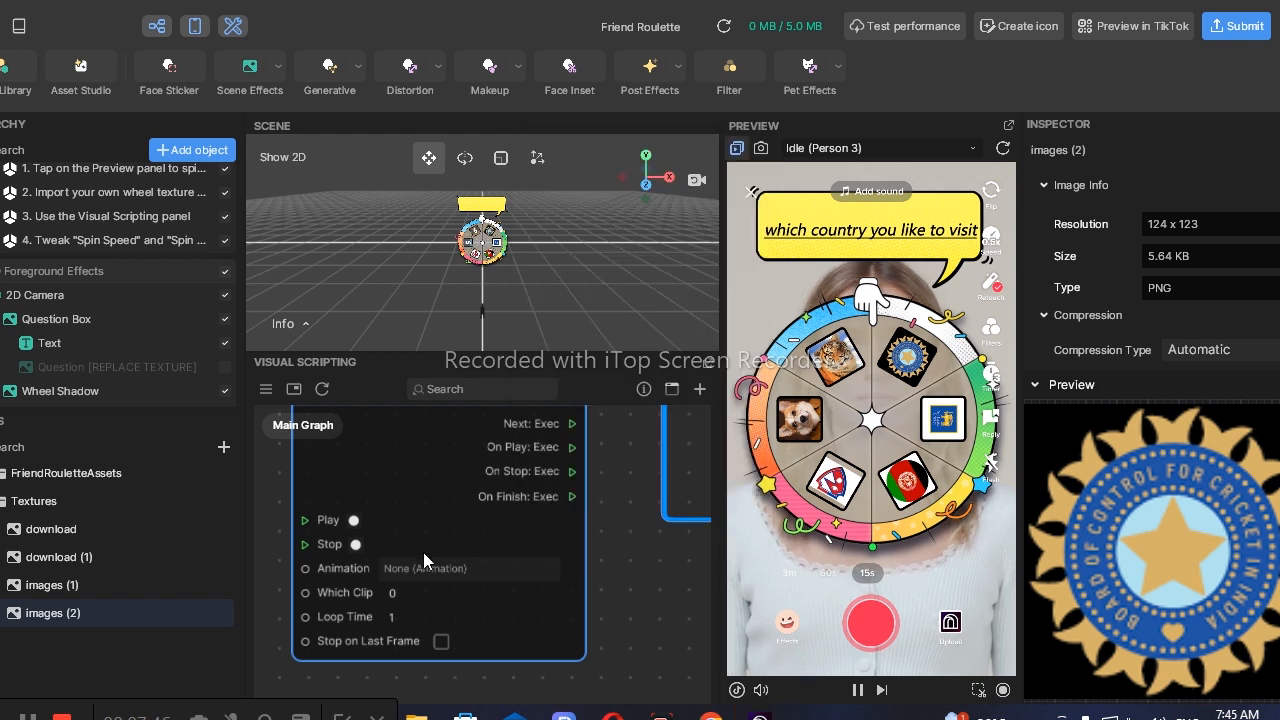
click(441, 642)
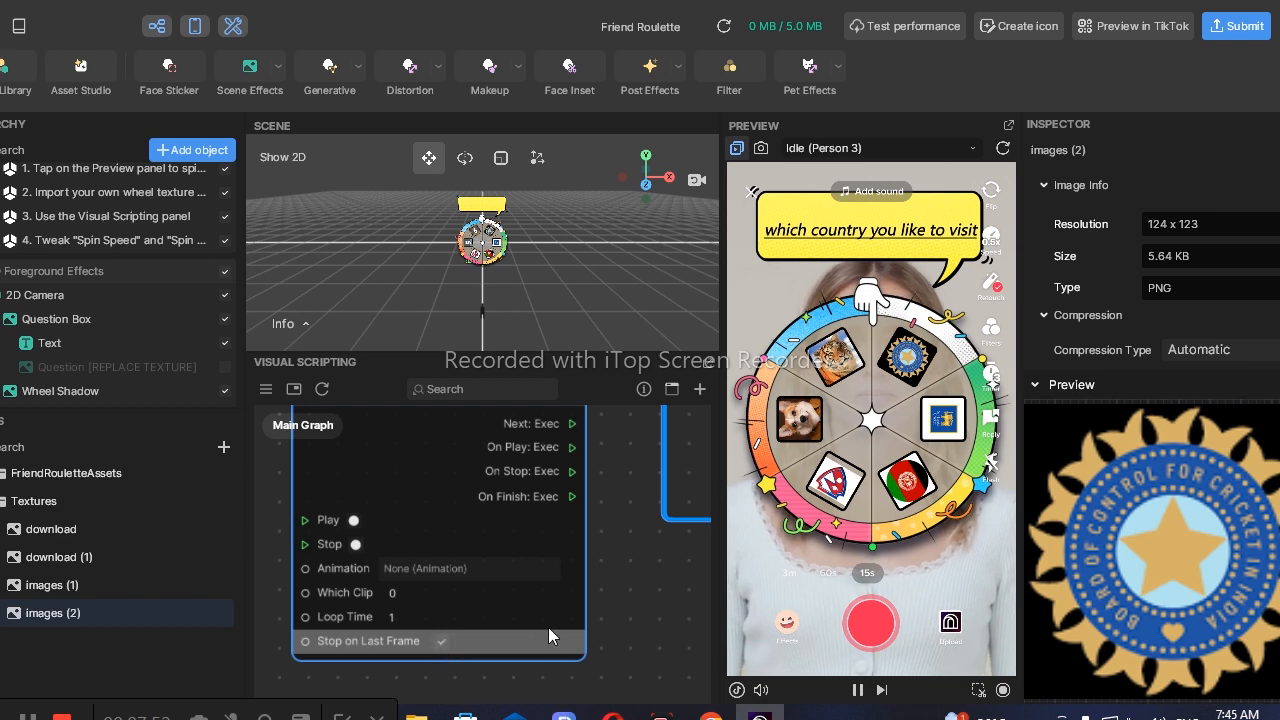
Step: Try to connect the Start node's Next output to the 3D Animation Controller's Play input and to the Wheel Controller
scroll(613, 566, down, 4)
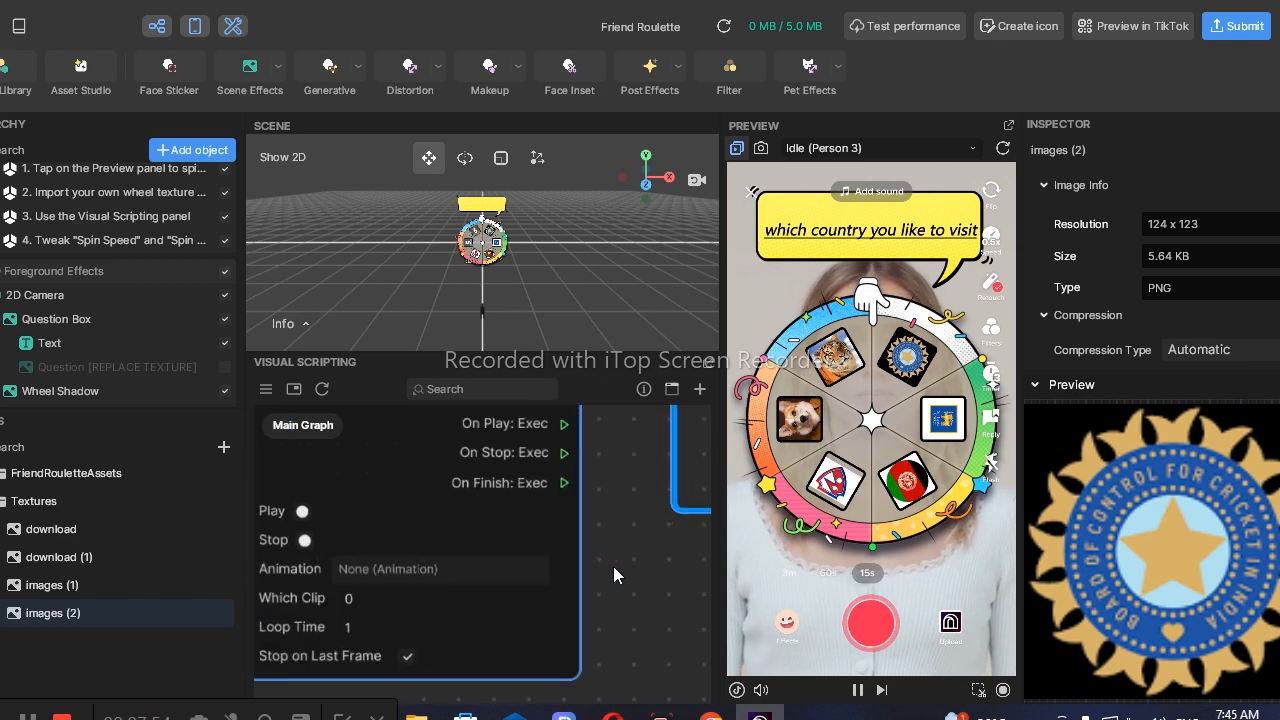
drag(417, 419, 418, 541)
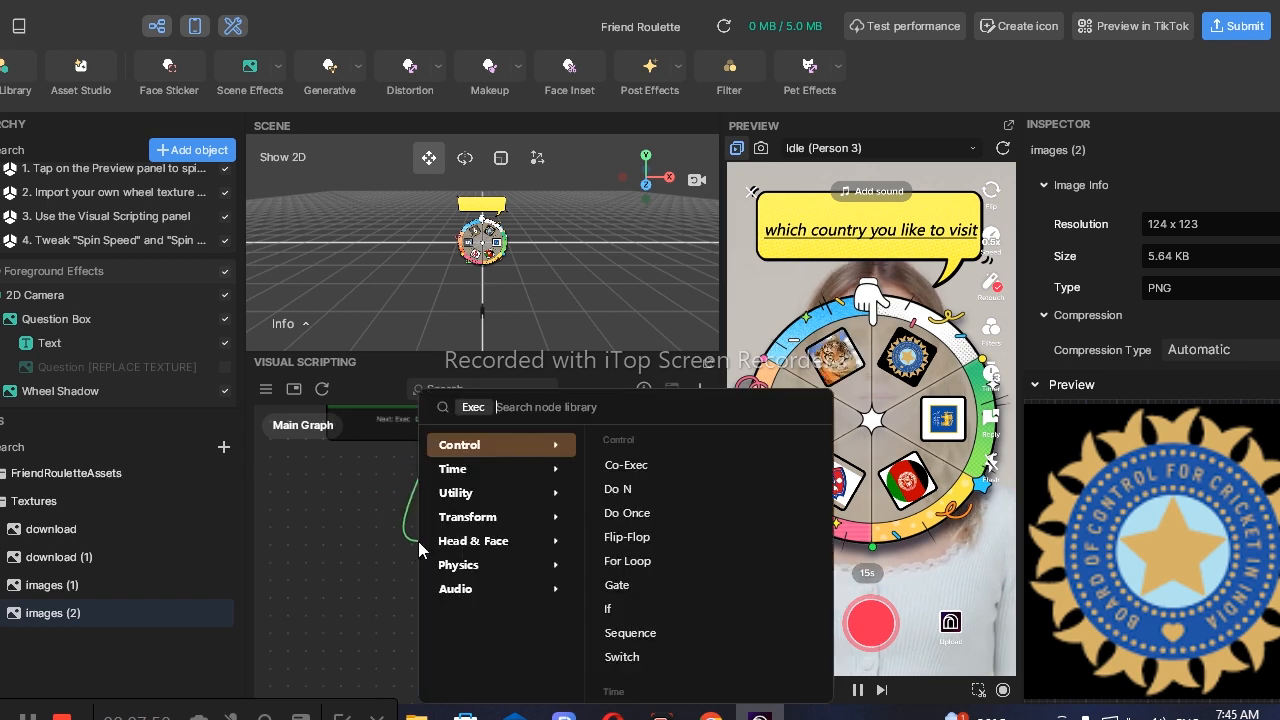
click(334, 504)
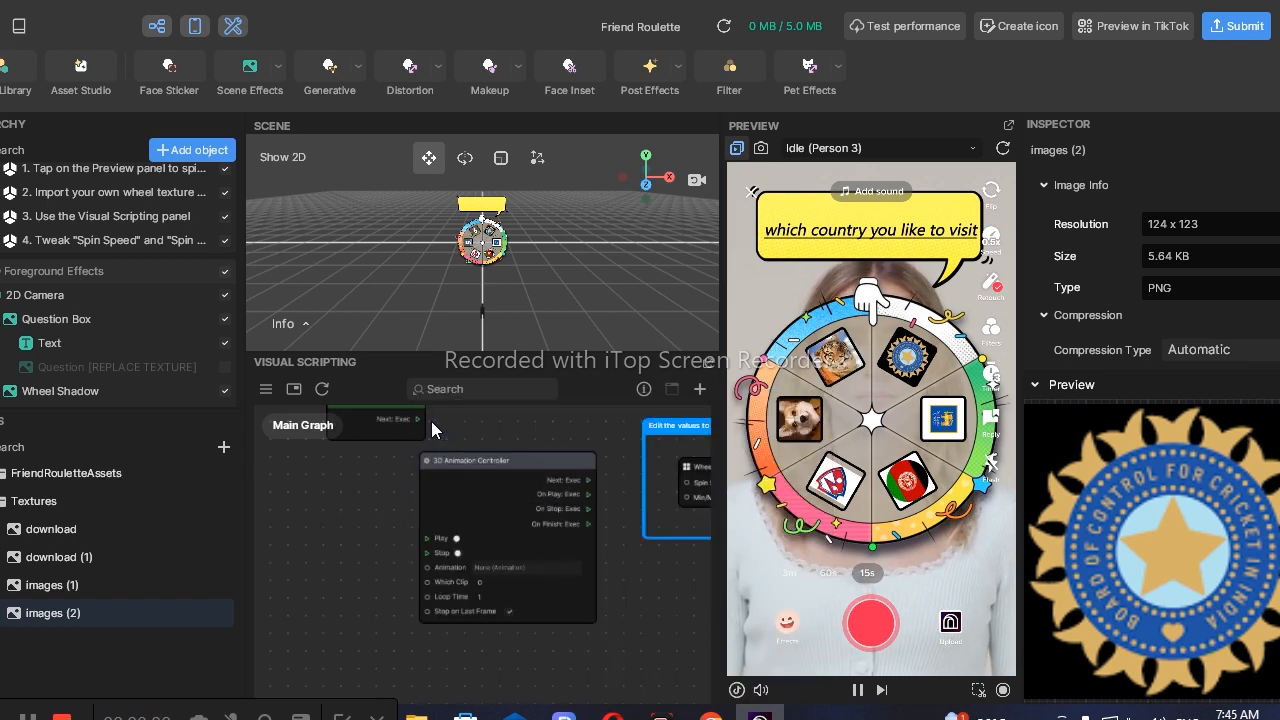
drag(418, 419, 612, 436)
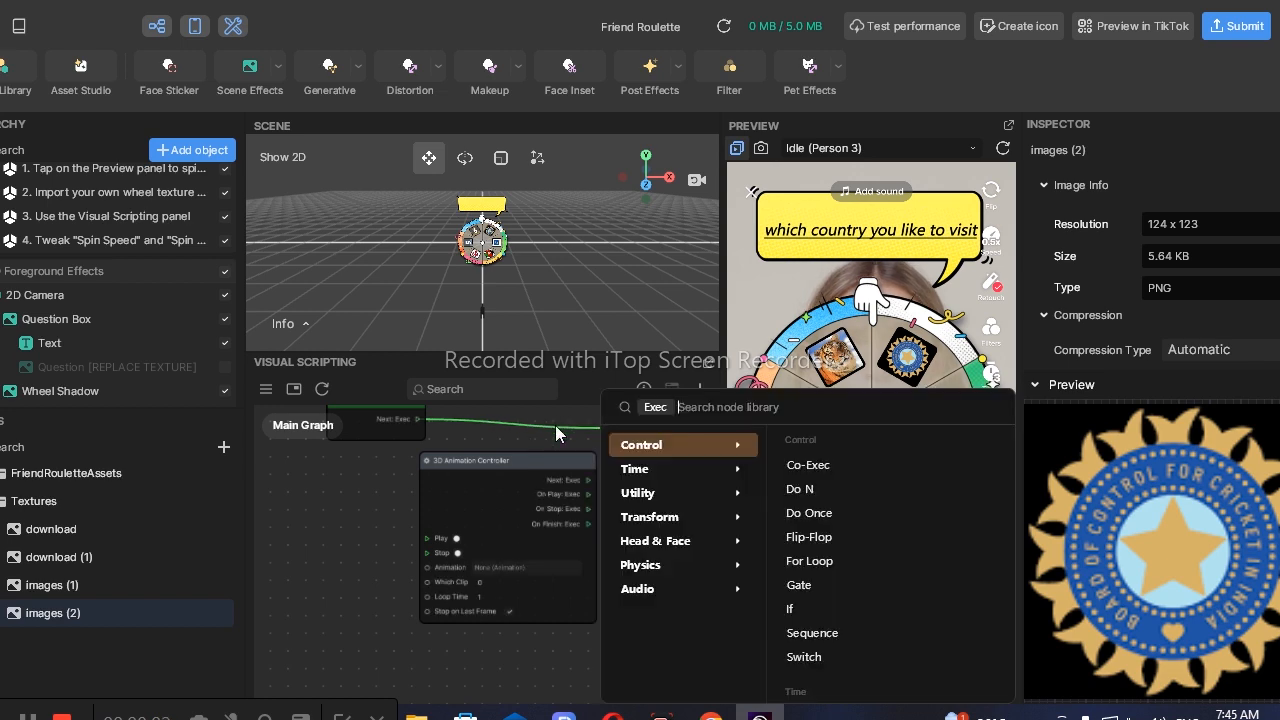
click(574, 444)
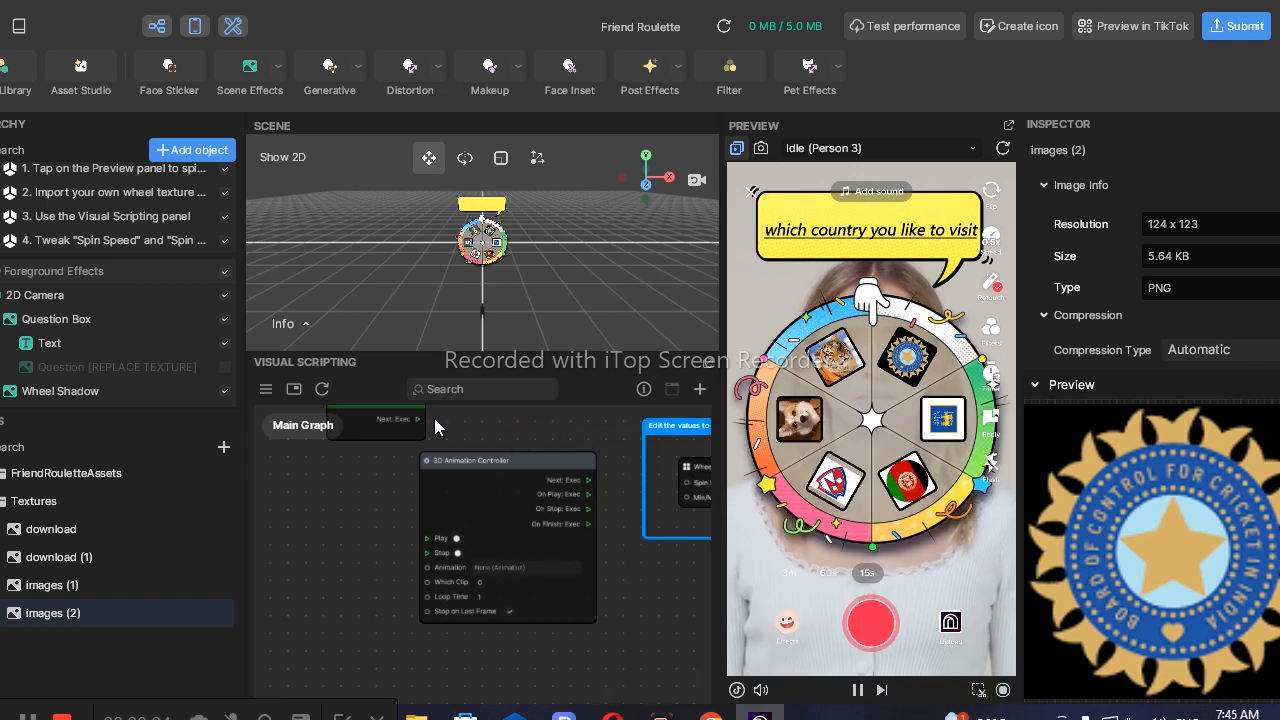
drag(419, 420, 686, 481)
click(625, 461)
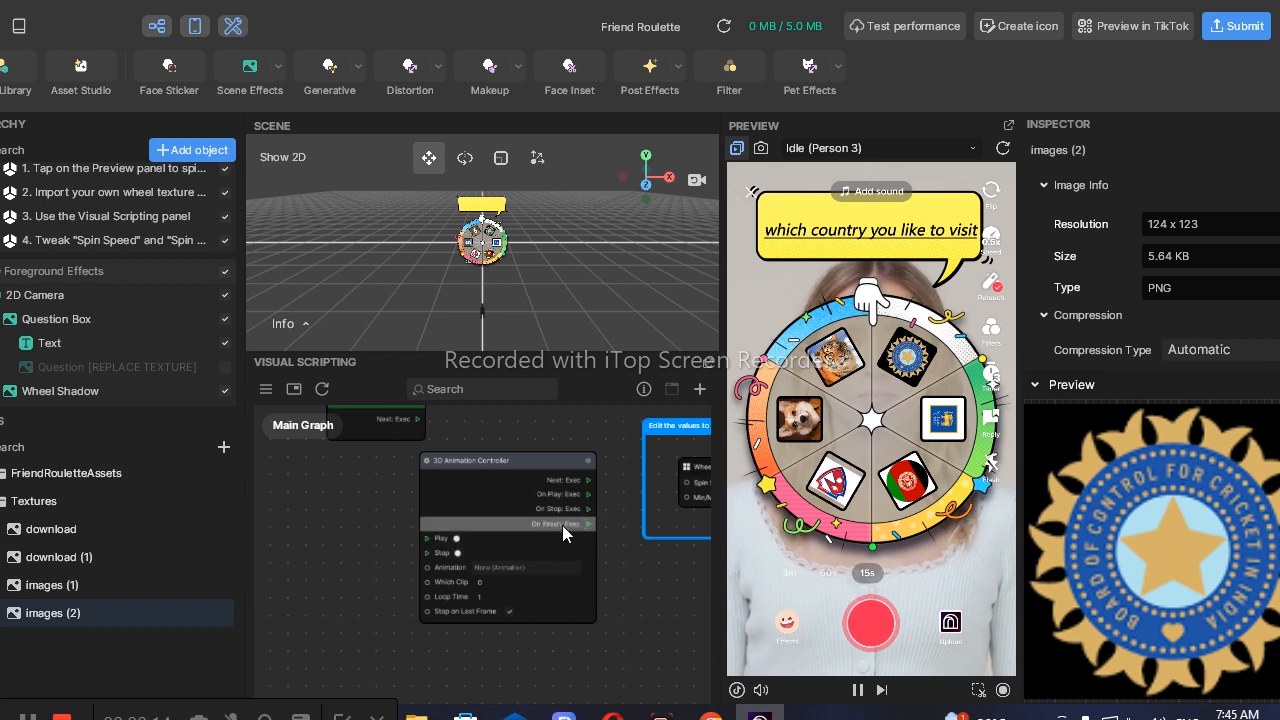
Step: Delete the 3D Animation Controller node from the main graph
scroll(562, 525, up, 5)
scroll(562, 525, down, 5)
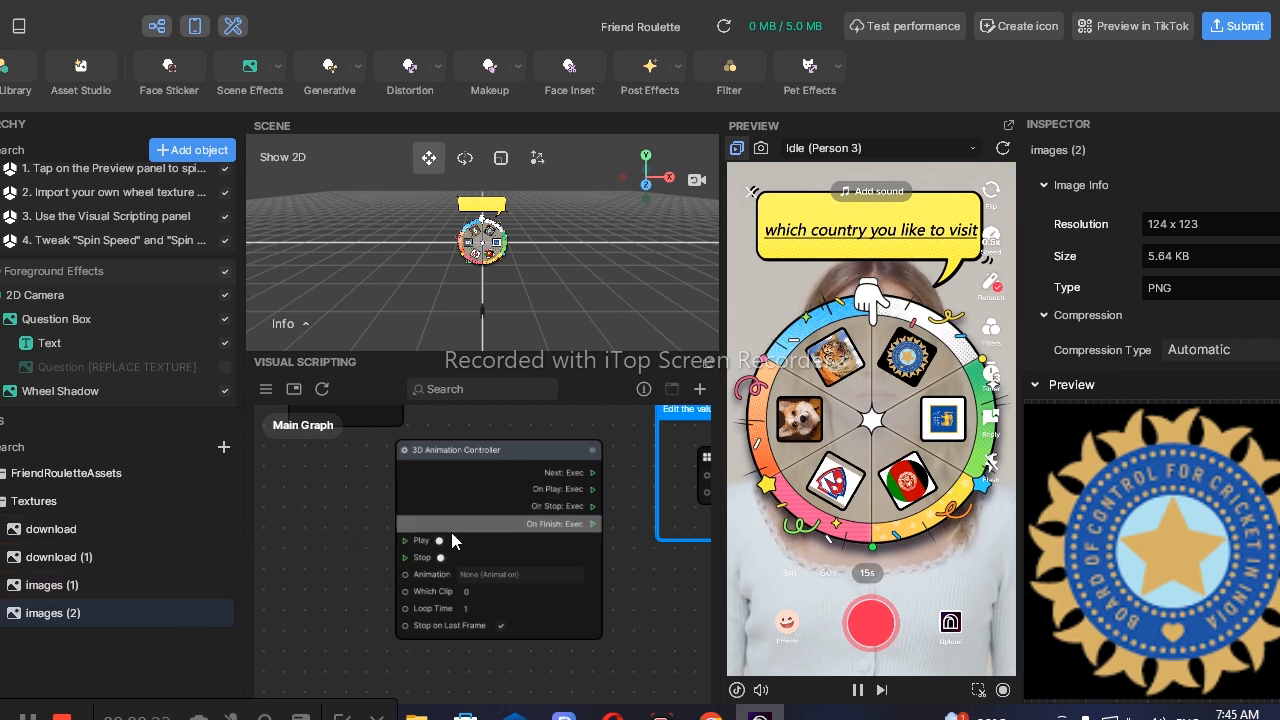
scroll(481, 452, up, 2)
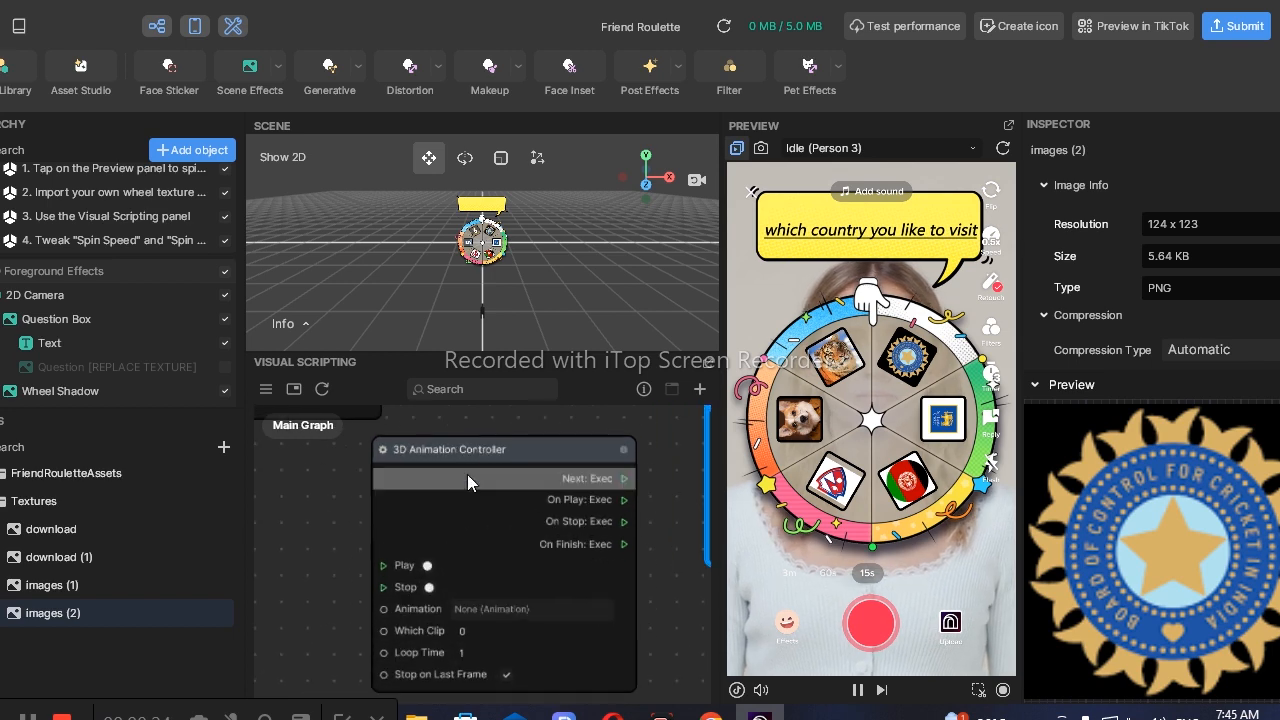
scroll(521, 461, up, 1)
scroll(521, 461, down, 3)
scroll(521, 461, down, 1)
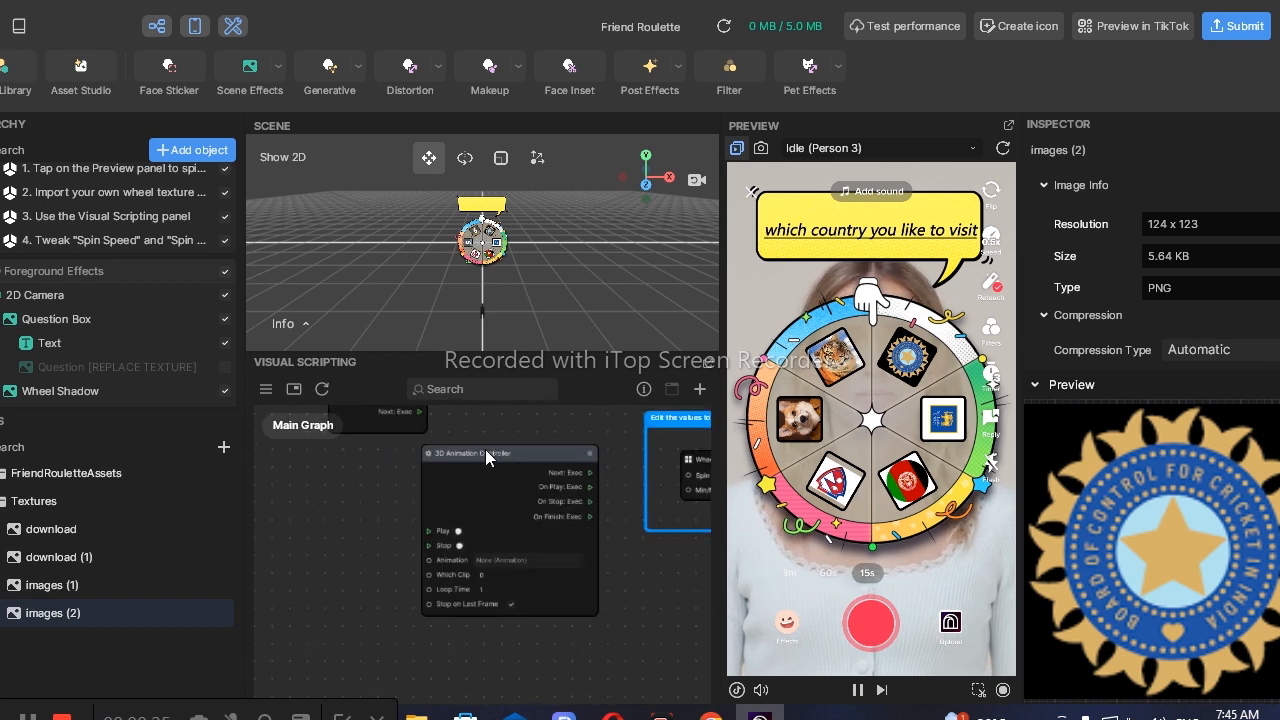
click(509, 566)
key(Delete)
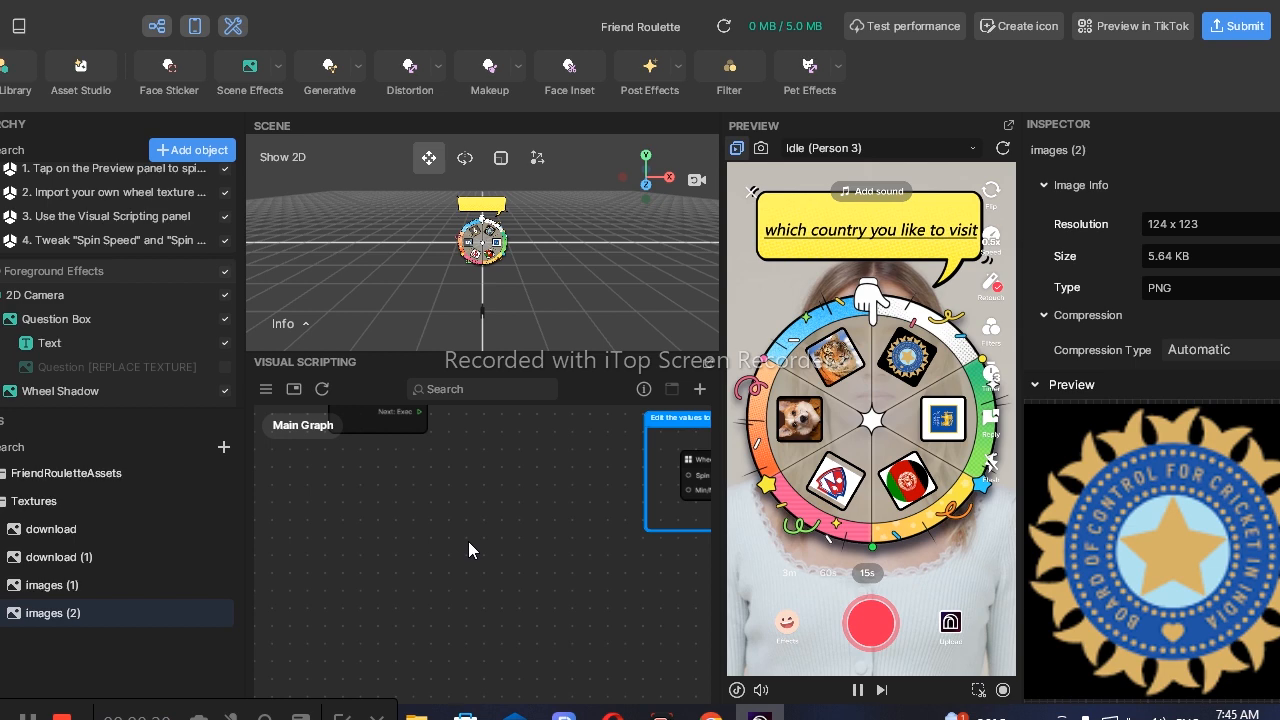
Step: Browse the Logic, Control and Event nodes in the node library and try to add a Start event node to the main graph
right_click(477, 486)
right_click(473, 463)
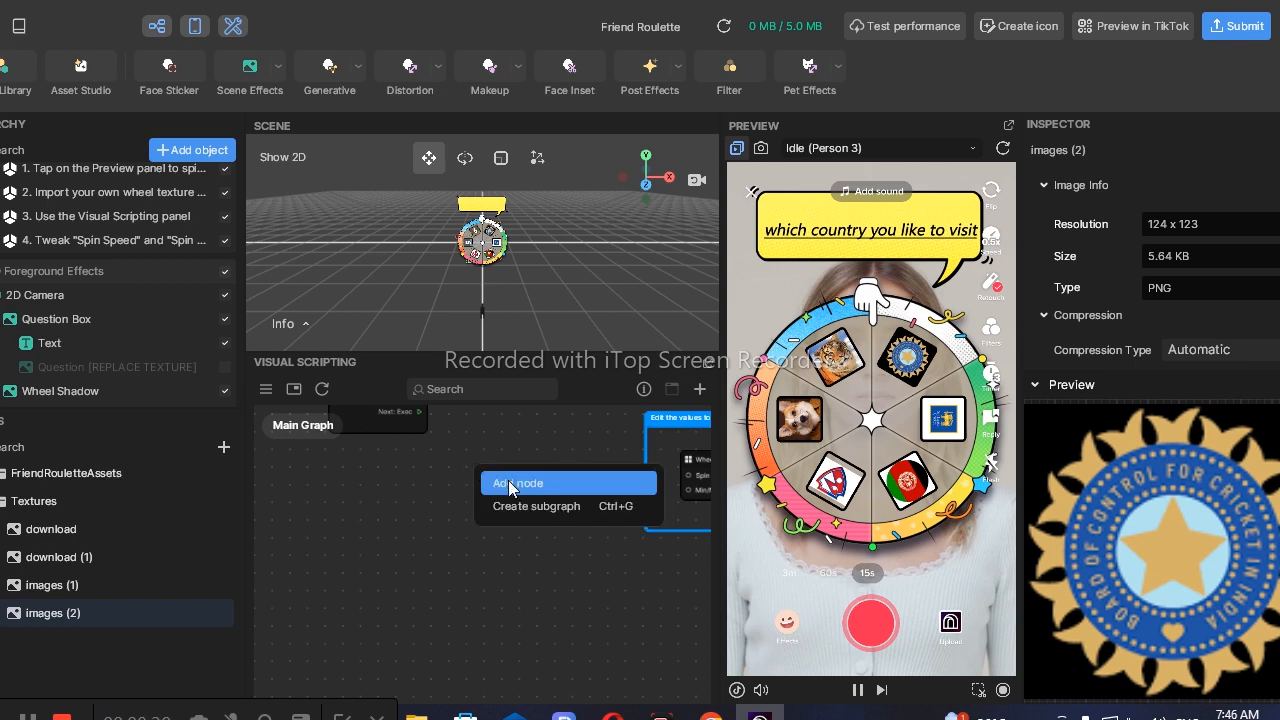
click(510, 483)
mouse_move(545, 467)
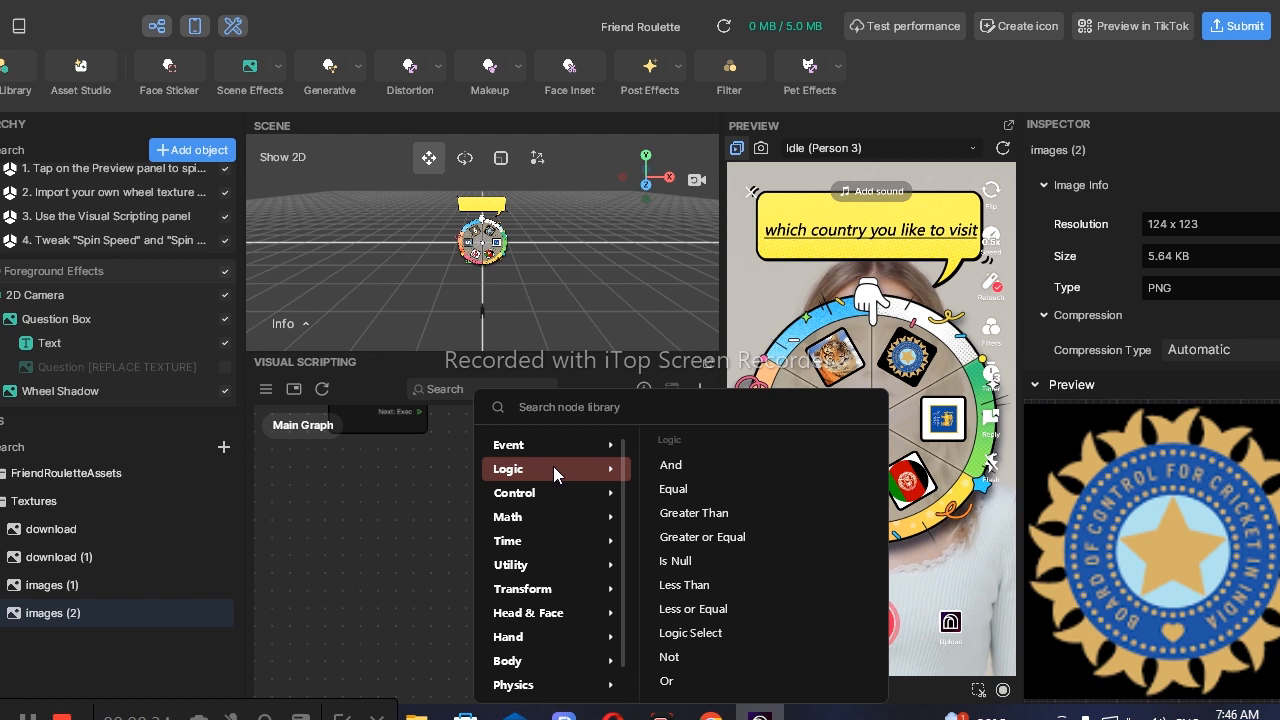
mouse_move(543, 490)
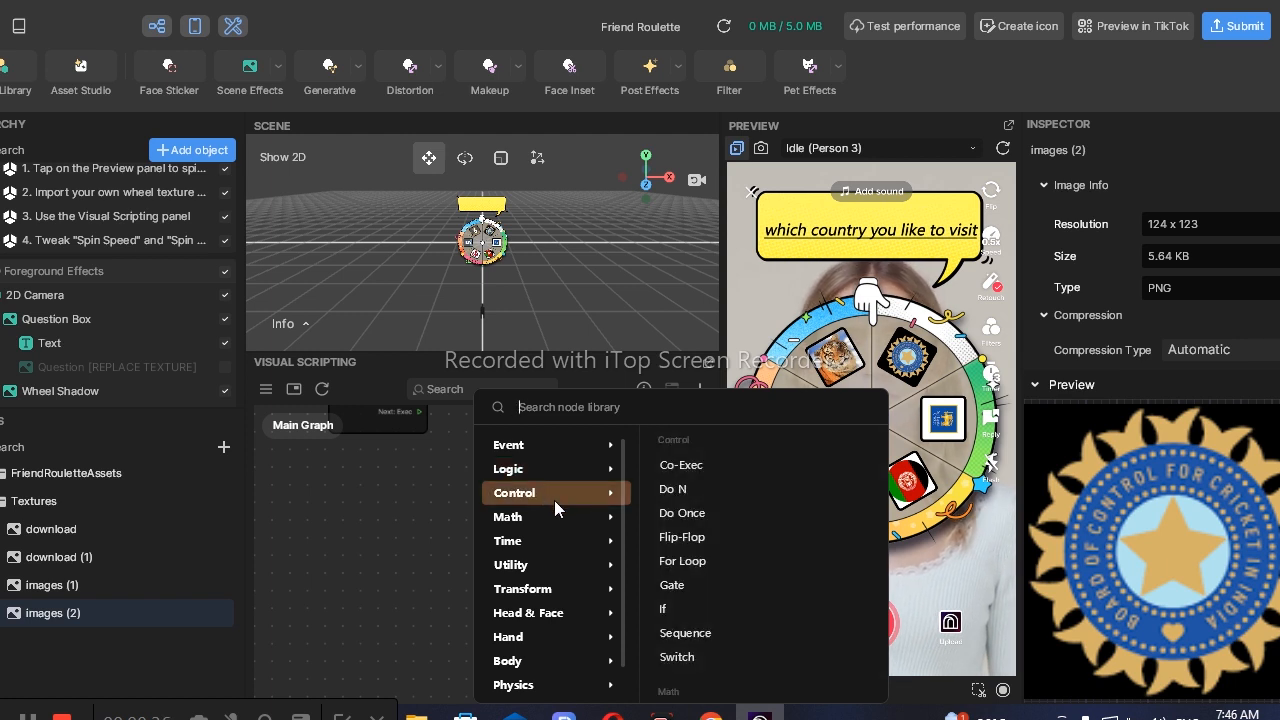
mouse_move(541, 437)
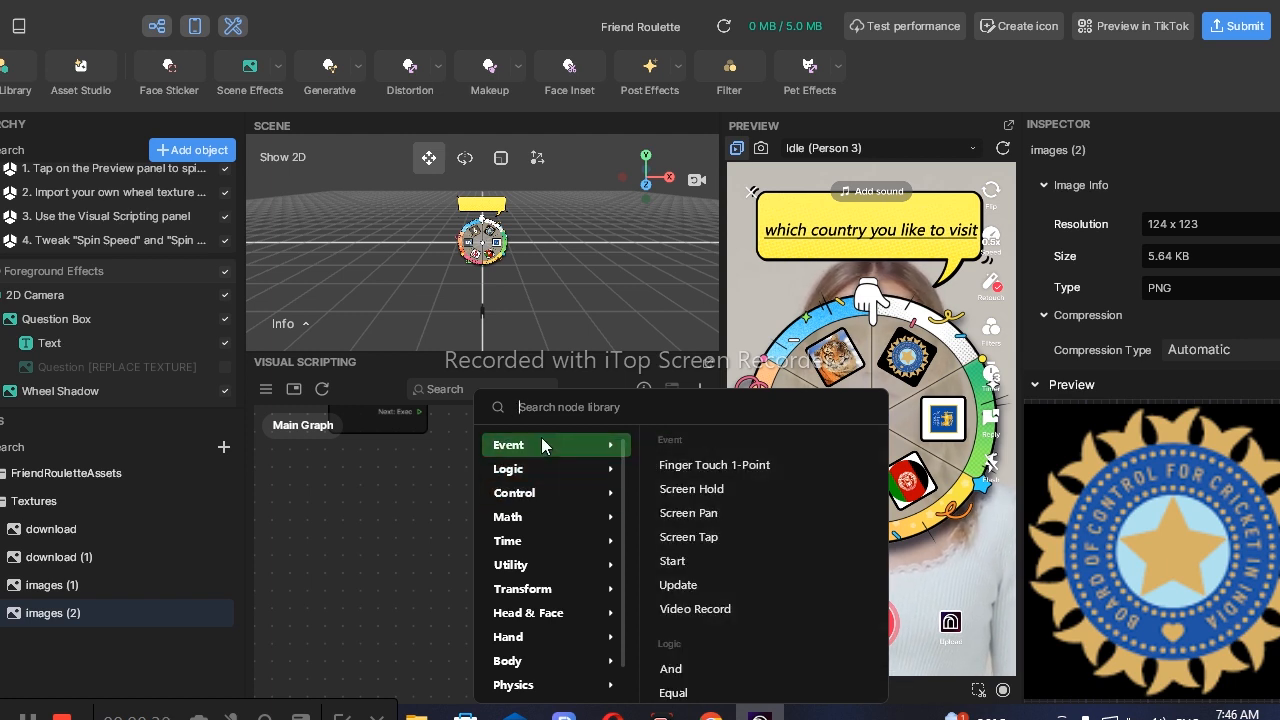
mouse_move(707, 544)
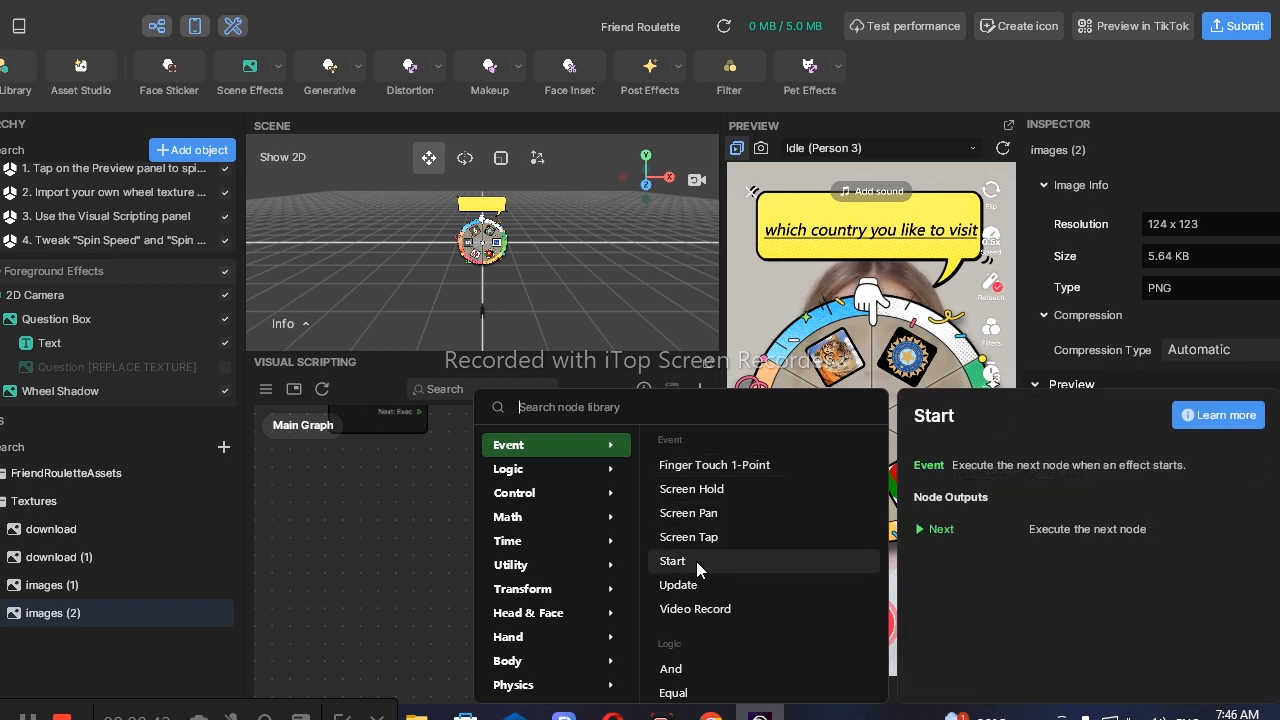
click(694, 561)
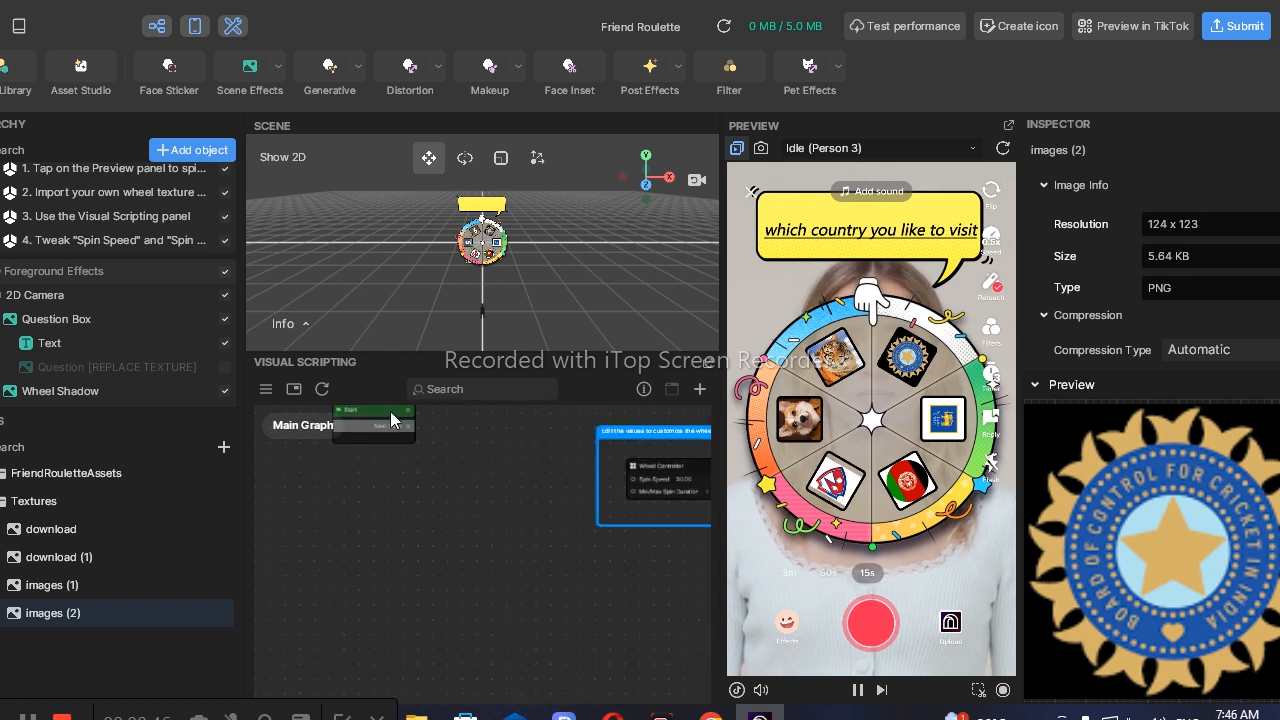
Step: Try to connect the Start node's Next output to the Wheel Controller, and move the wheel spin frame closer to the Start node
drag(441, 476, 631, 491)
drag(465, 505, 631, 487)
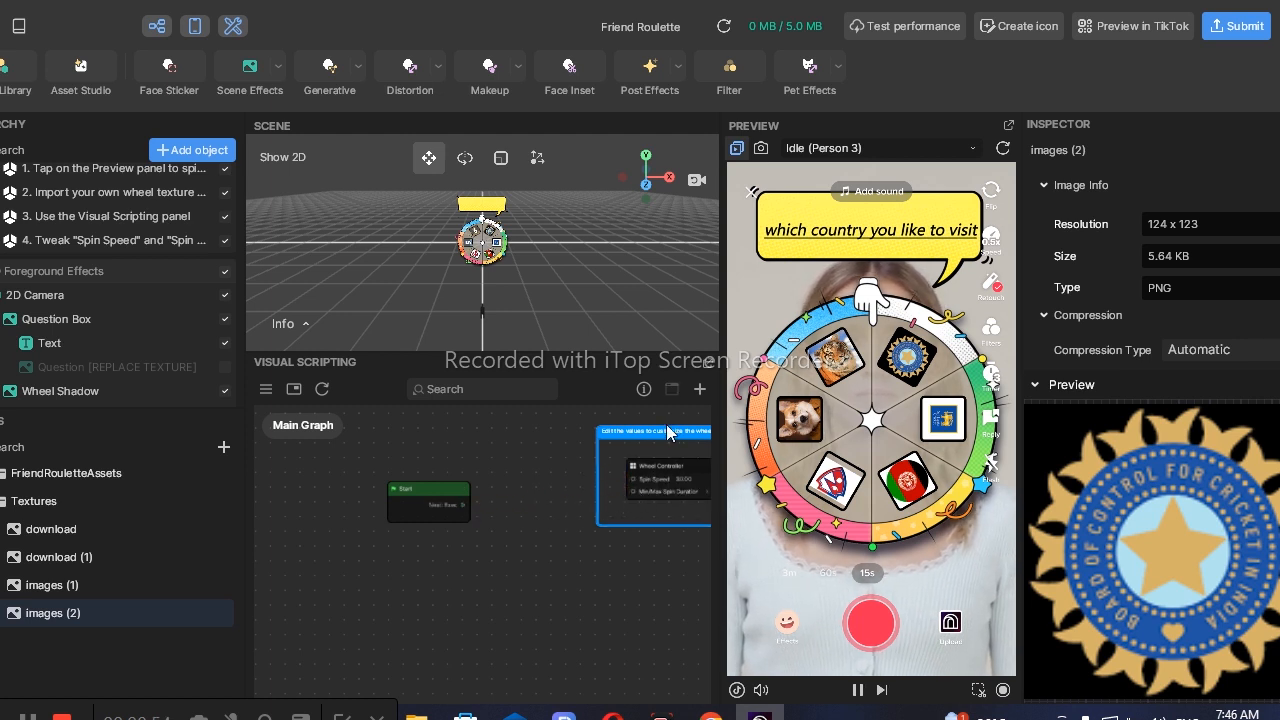
drag(644, 430, 582, 441)
Step: Set the Wheel Controller's Spin Speed to 35 and the X value of its Min/Max Spin Duration to 9
scroll(595, 503, up, 5)
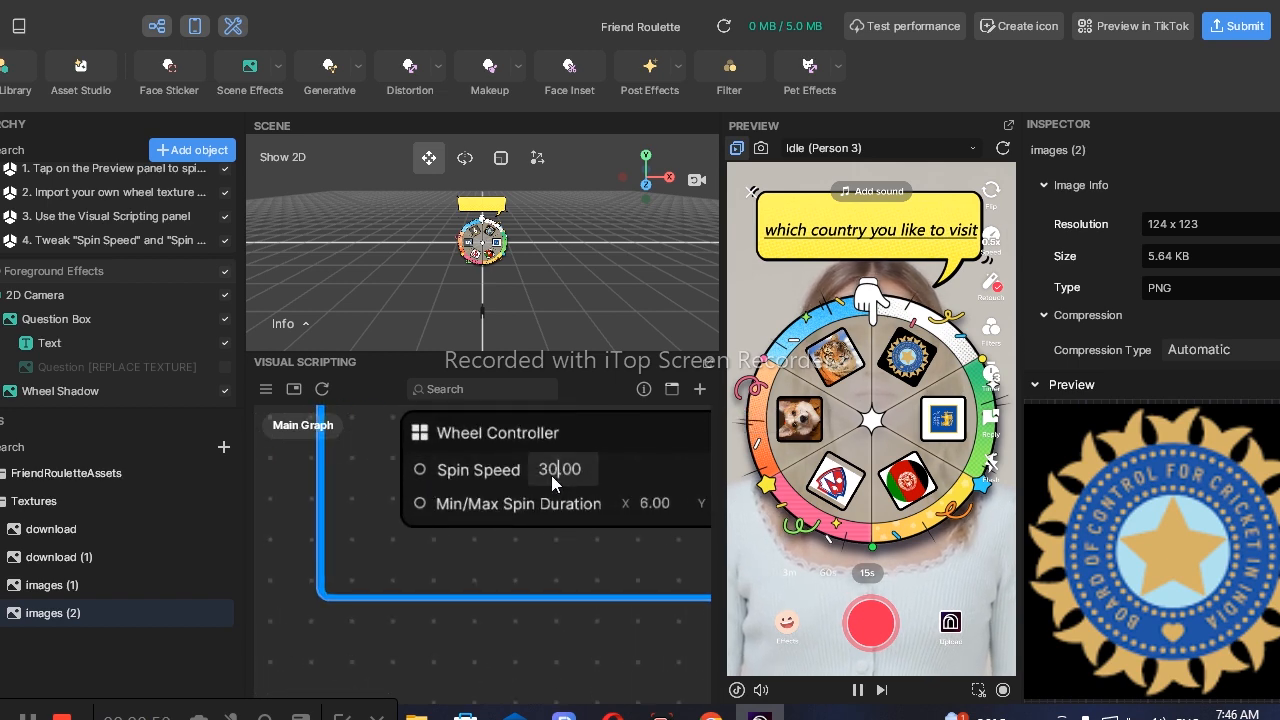
key(BackSpace)
key(BackSpace)
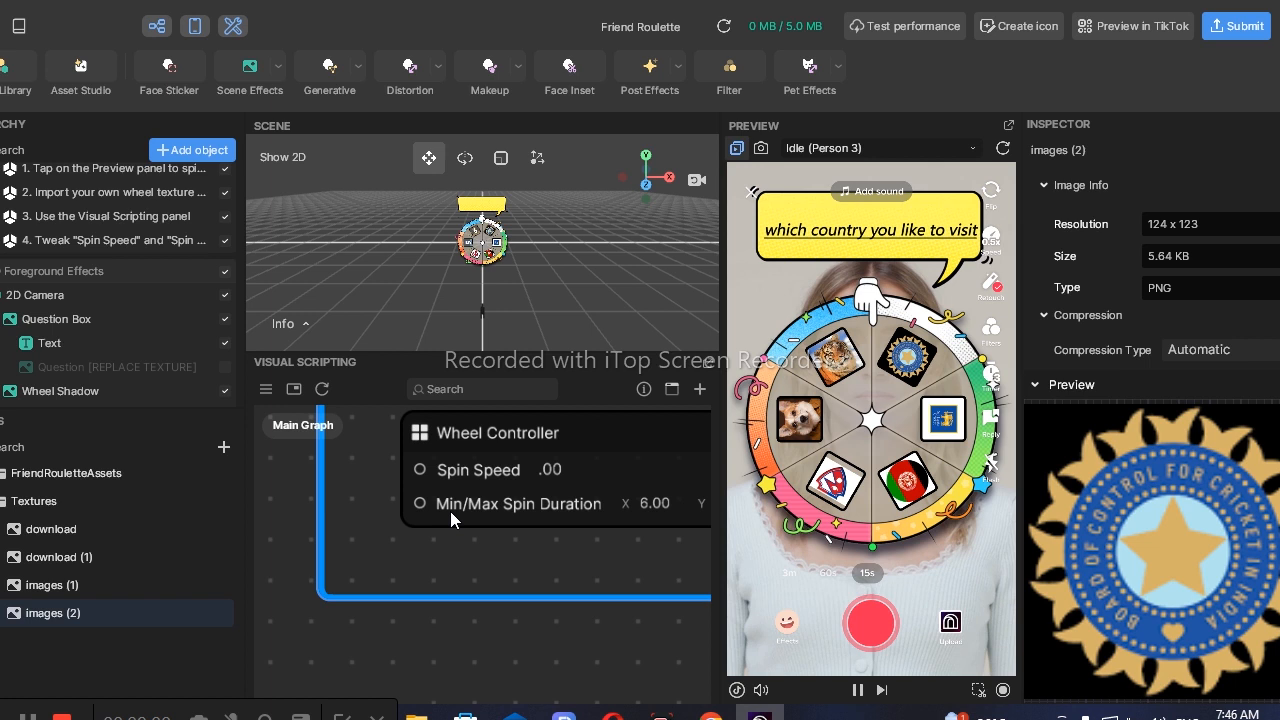
text(35)
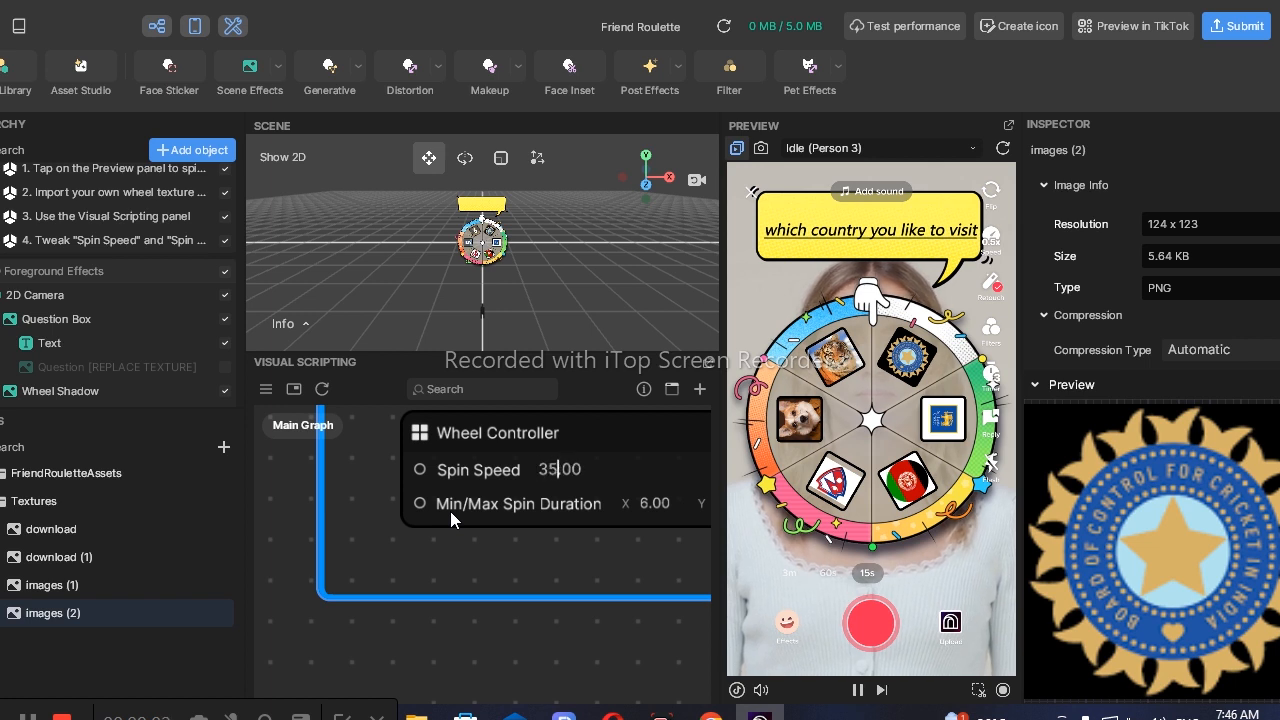
click(646, 503)
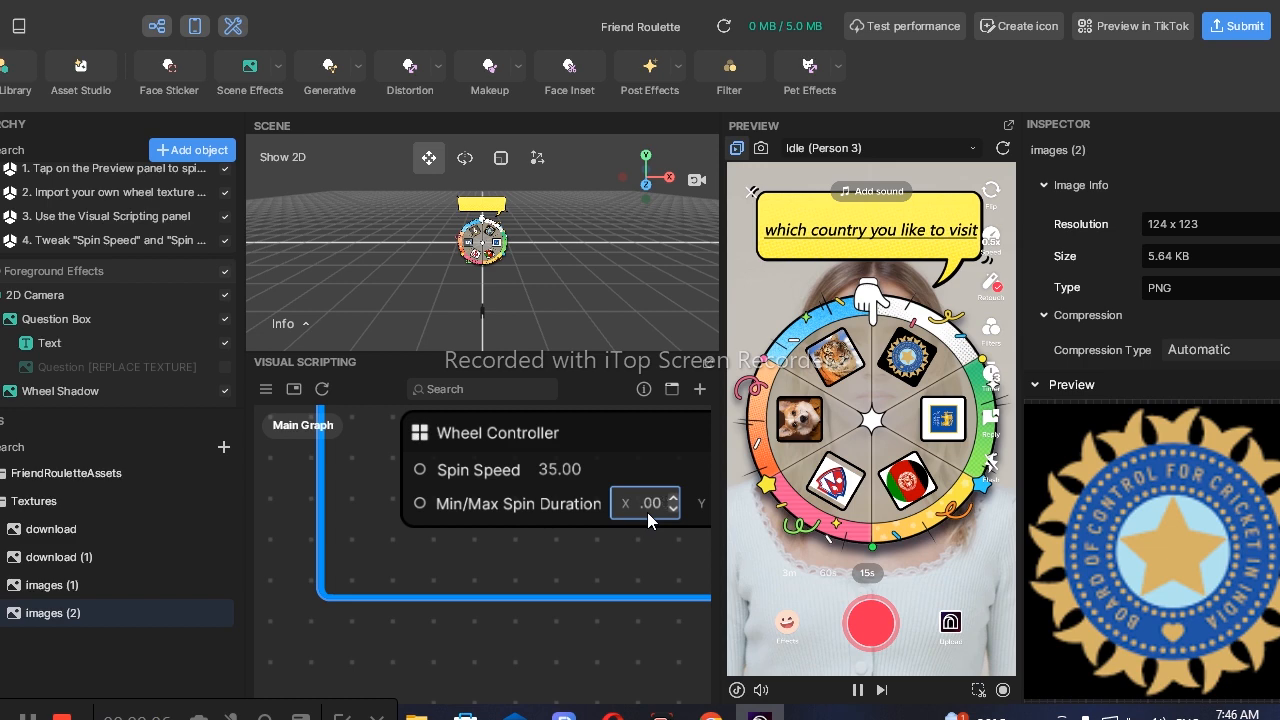
text(9)
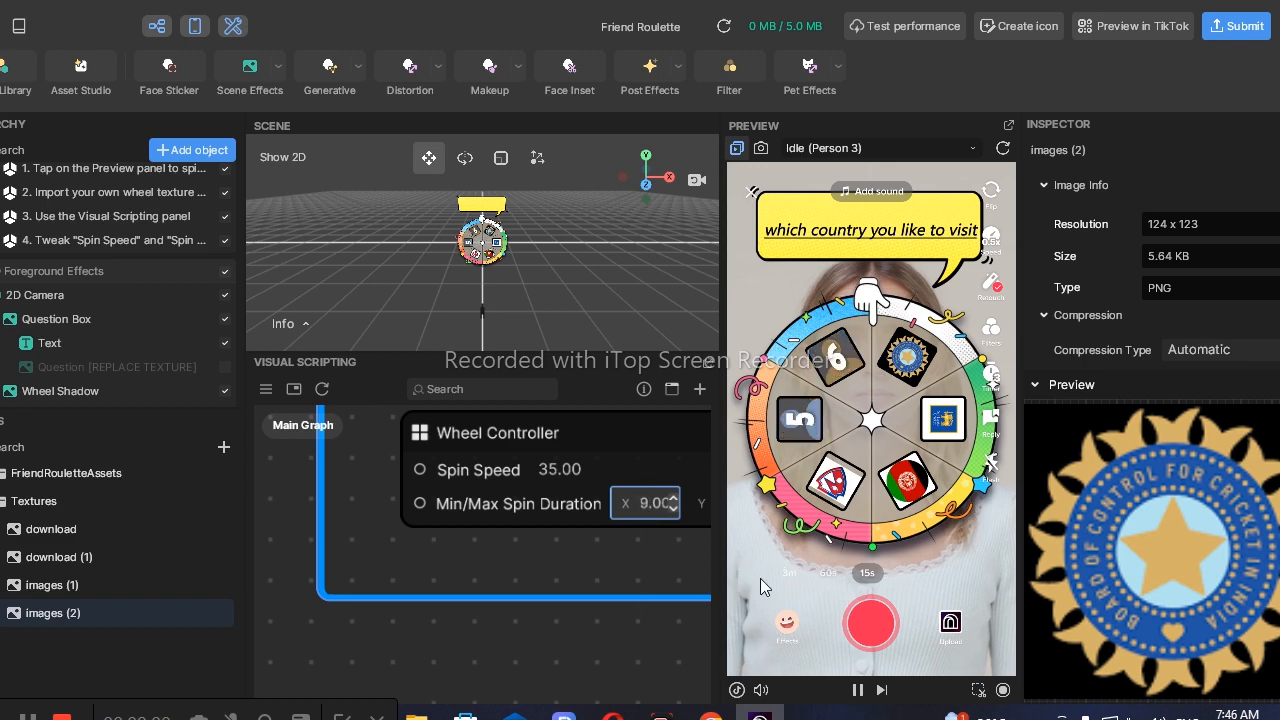
key(Return)
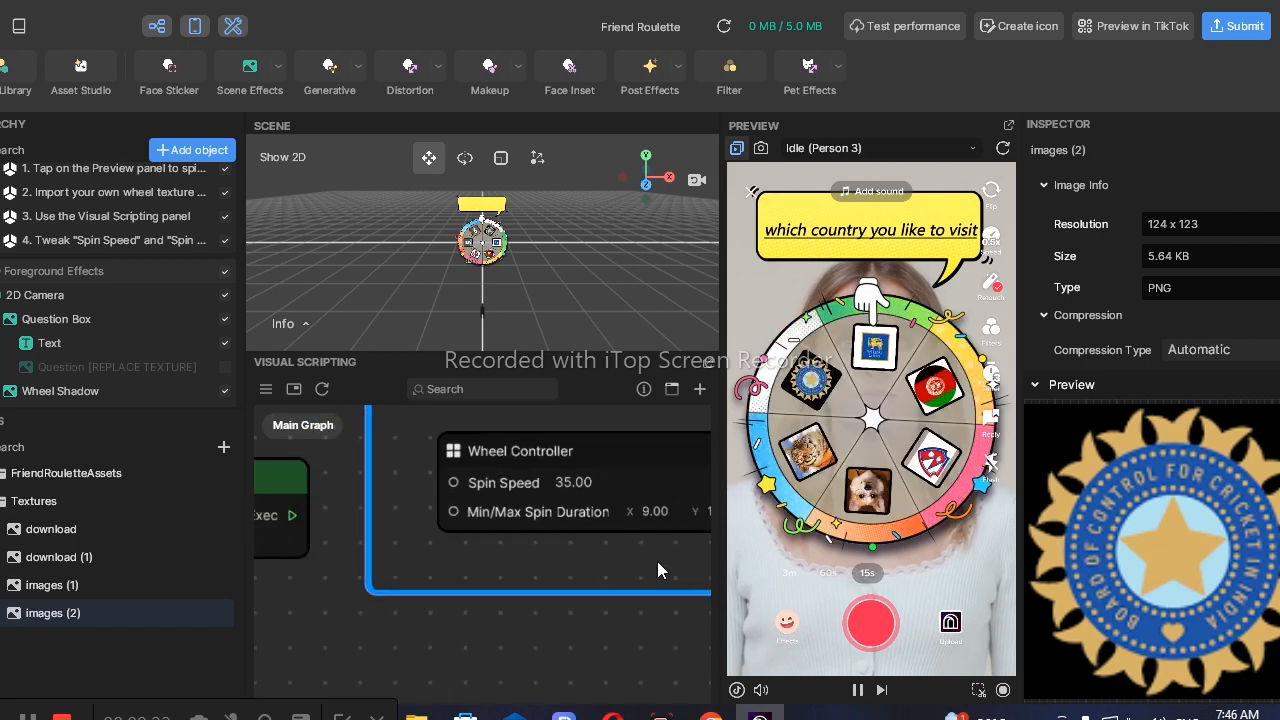
scroll(657, 562, down, 4)
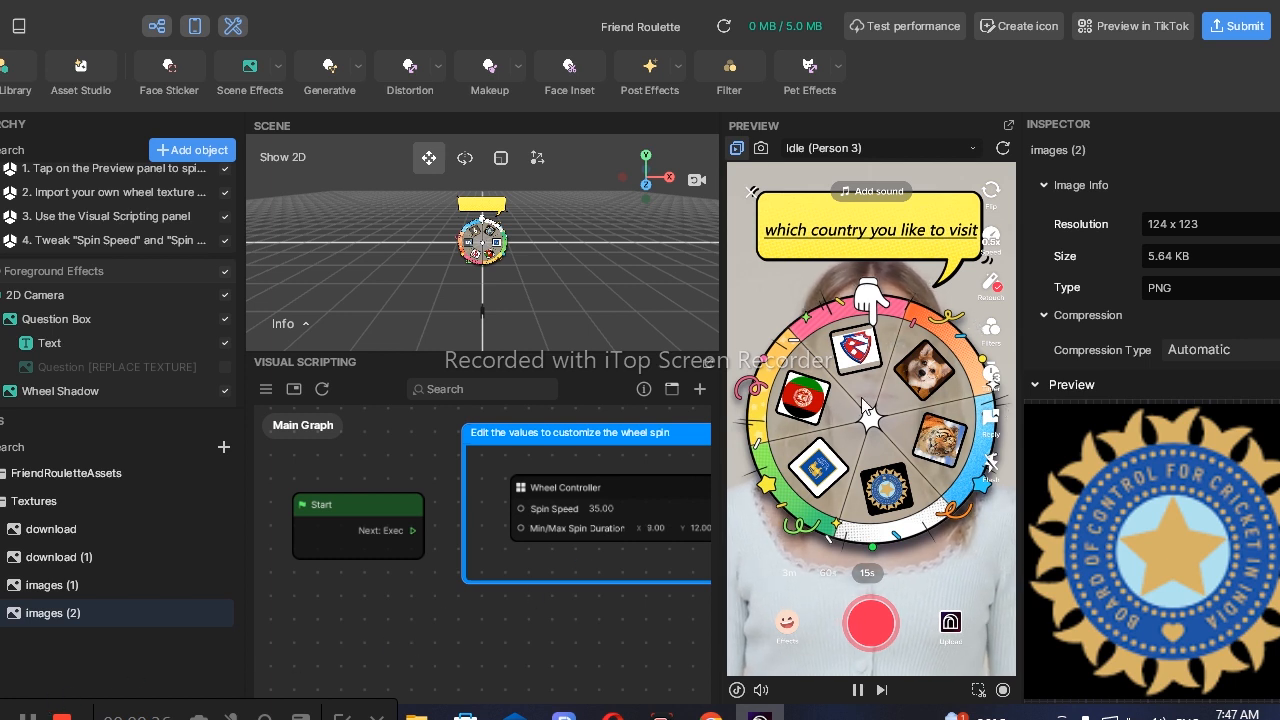
Step: Test the wheel spin in the preview, then look over the main graph's nodes and the wheel's profile objects
click(903, 557)
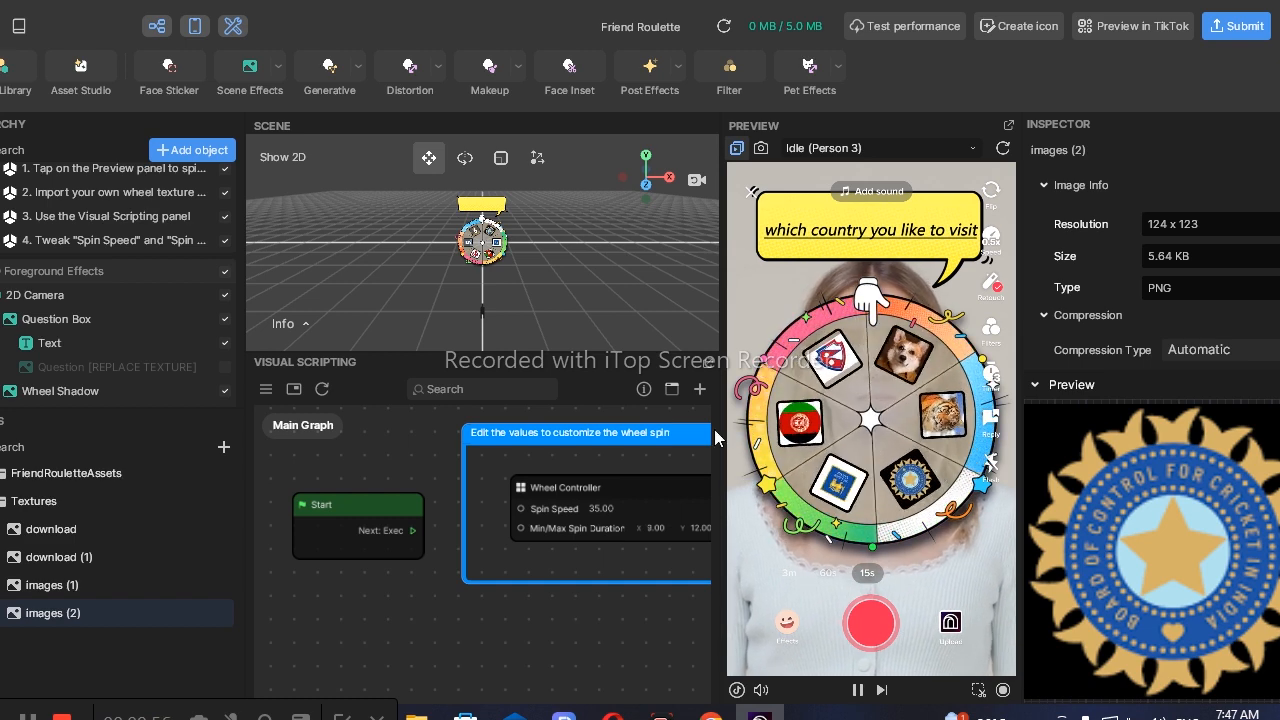
scroll(585, 607, down, 4)
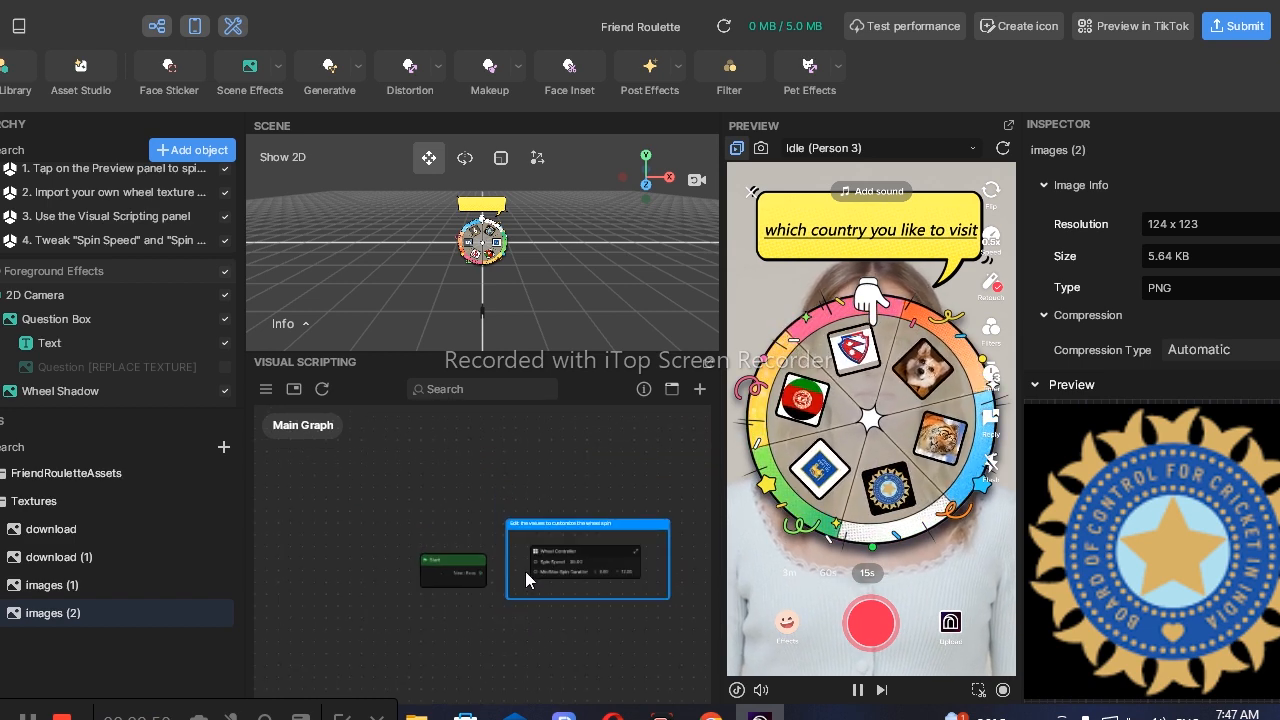
scroll(525, 571, up, 2)
scroll(500, 557, up, 1)
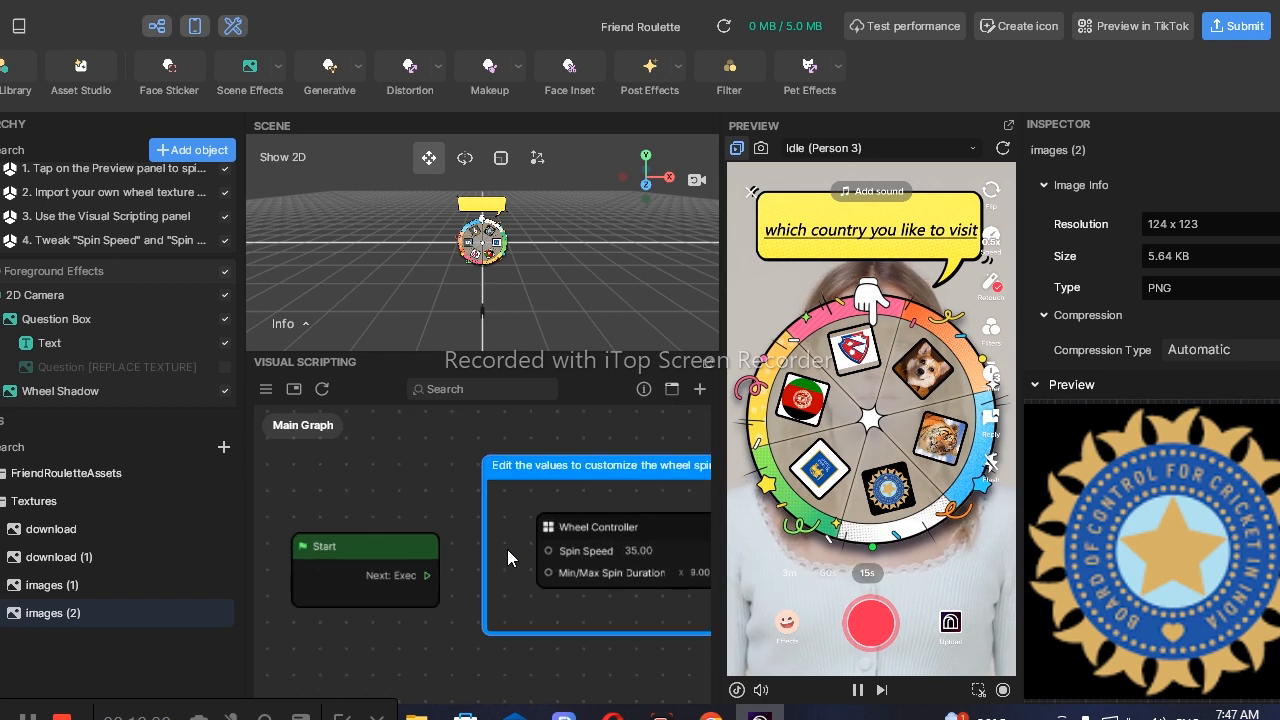
scroll(700, 525, down, 2)
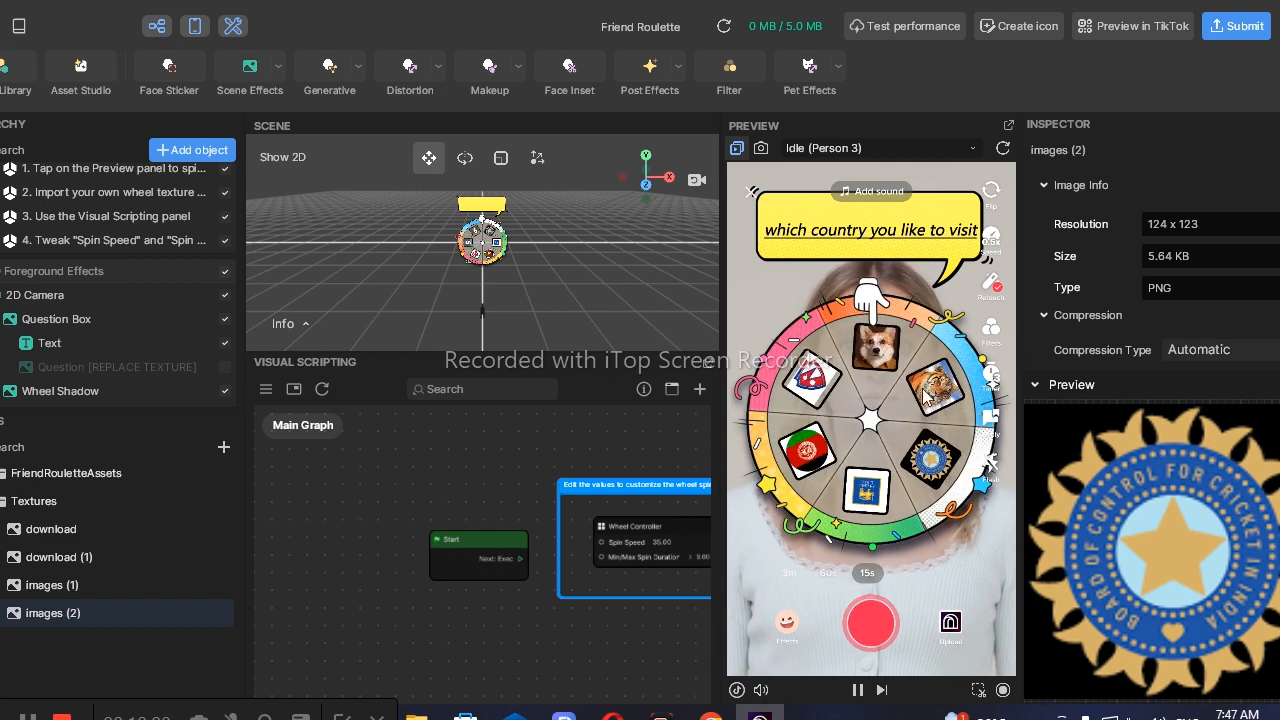
scroll(130, 280, down, 4)
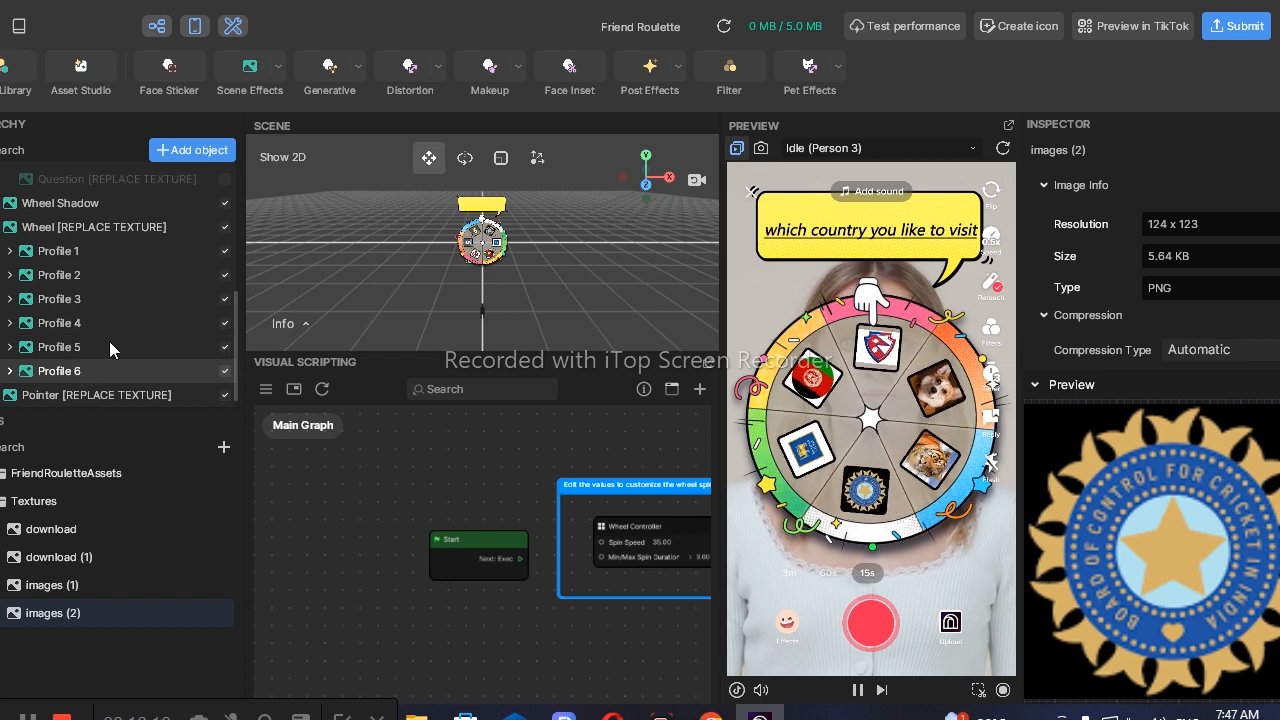